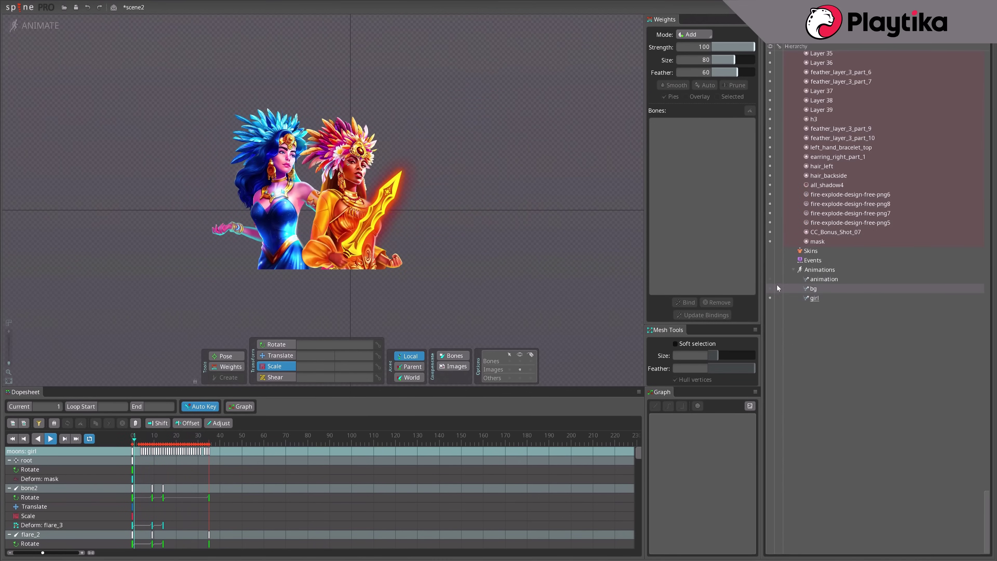
Preview the scene's "animation", the fireball project and its source textures, and hide the fireball skeleton to examine the flame alone
click(771, 278)
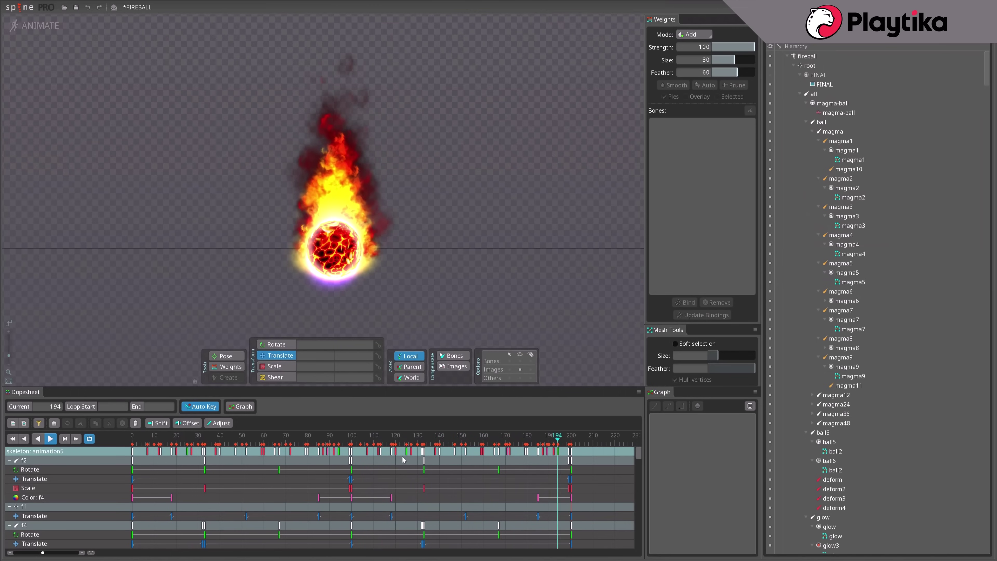
drag(476, 321, 549, 320)
click(554, 560)
click(554, 559)
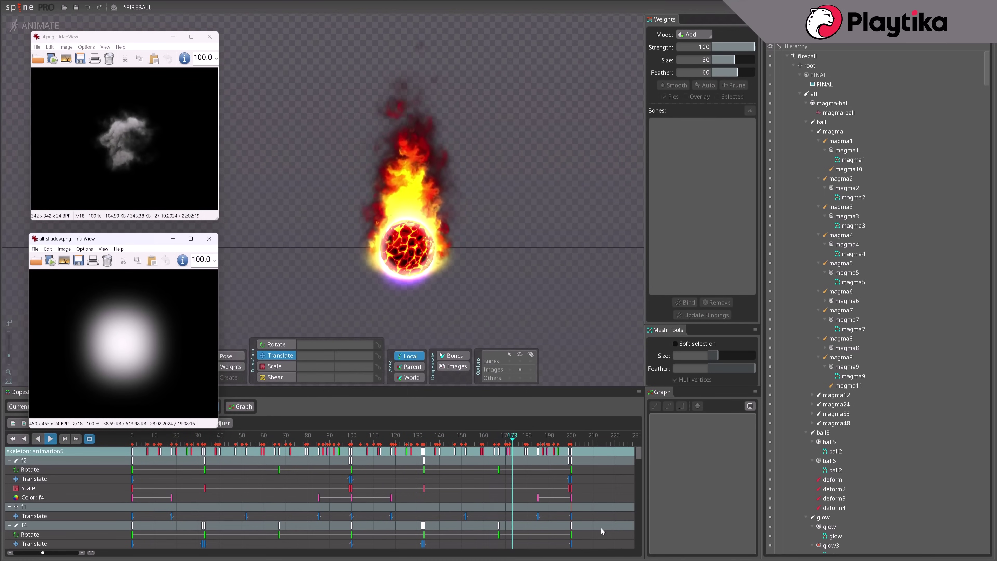
click(772, 56)
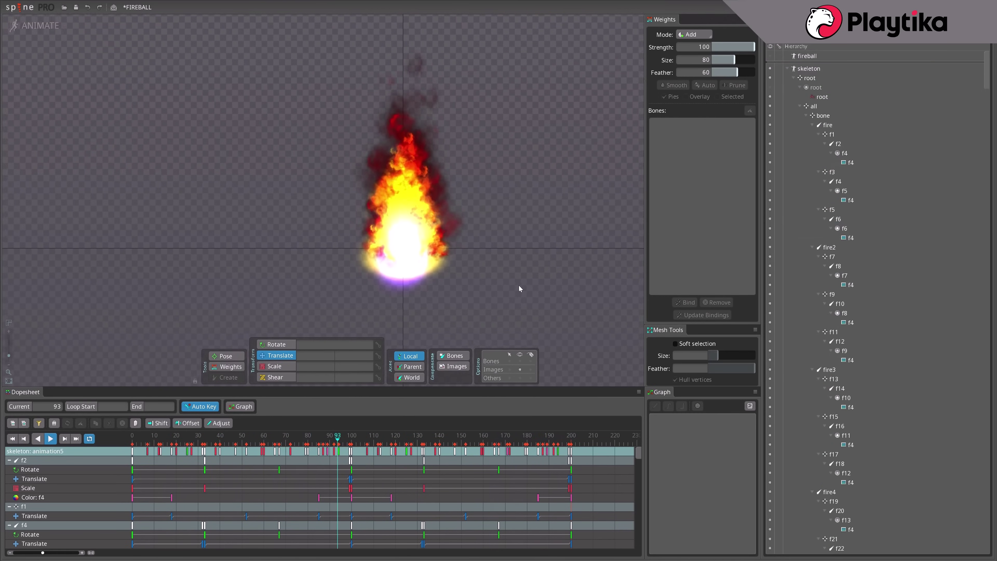
mouse_move(492, 284)
mouse_down()
mouse_move(473, 286)
mouse_move(491, 297)
mouse_up()
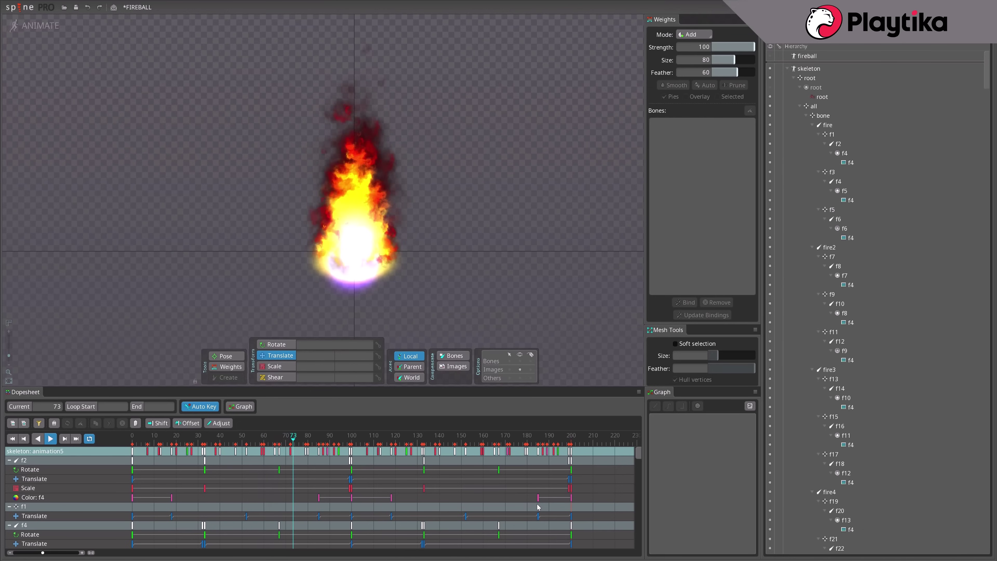
Switch to the browser and examine the "fire particle png" image results, including the Vecteezy Fire Explode image and its related pictures
key(alt+Tab)
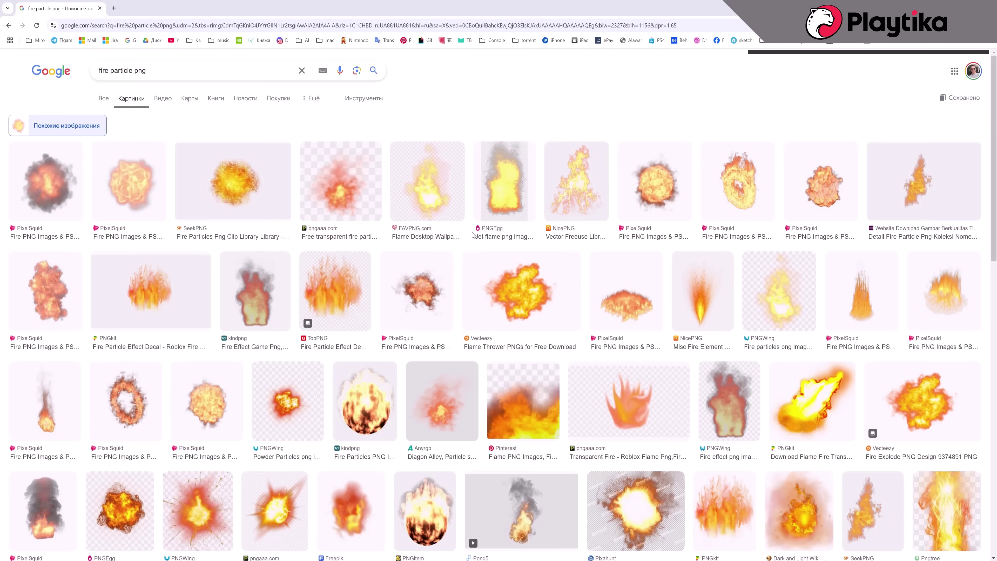
scroll(473, 233, down, 4)
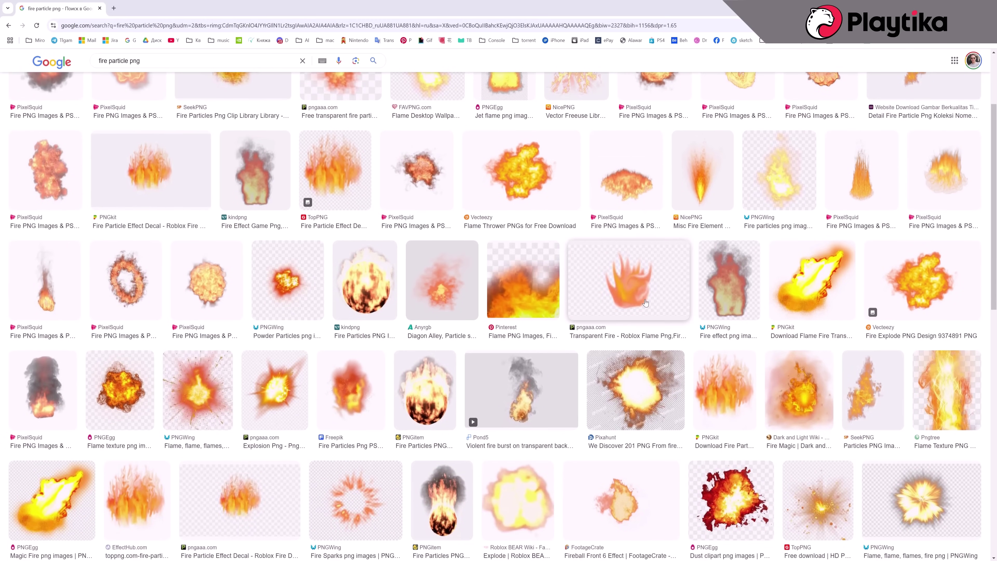
click(910, 309)
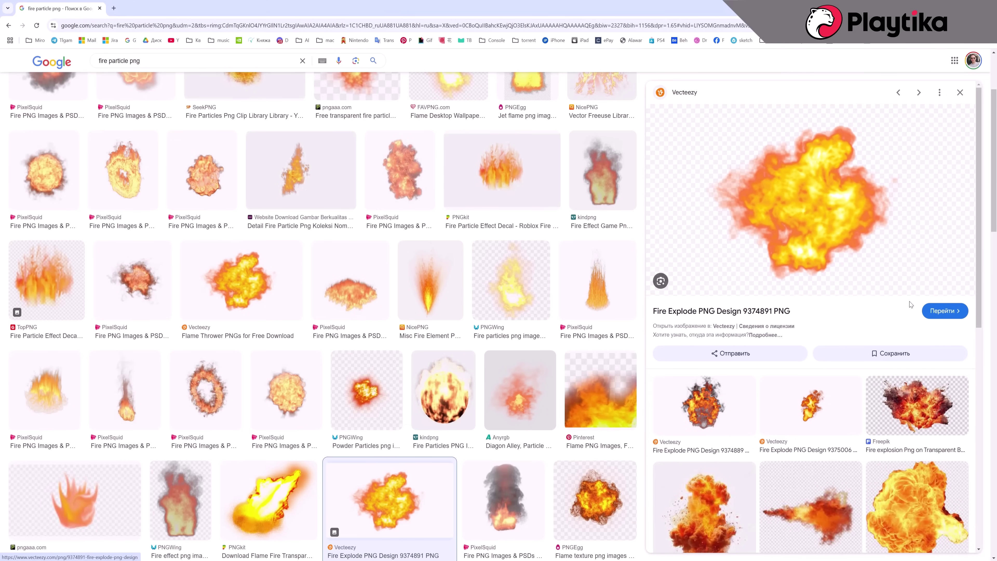
scroll(816, 436, down, 5)
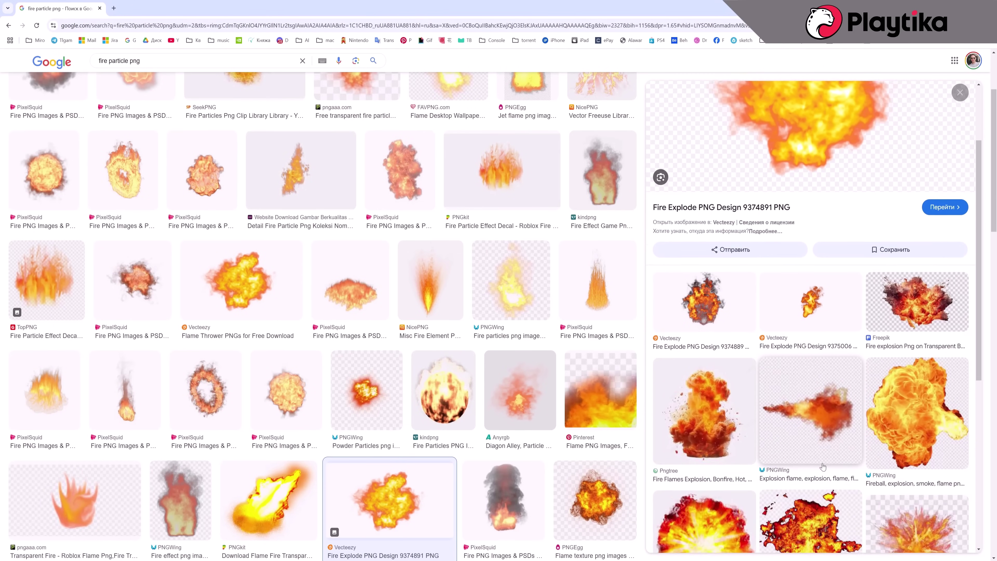
scroll(824, 466, down, 5)
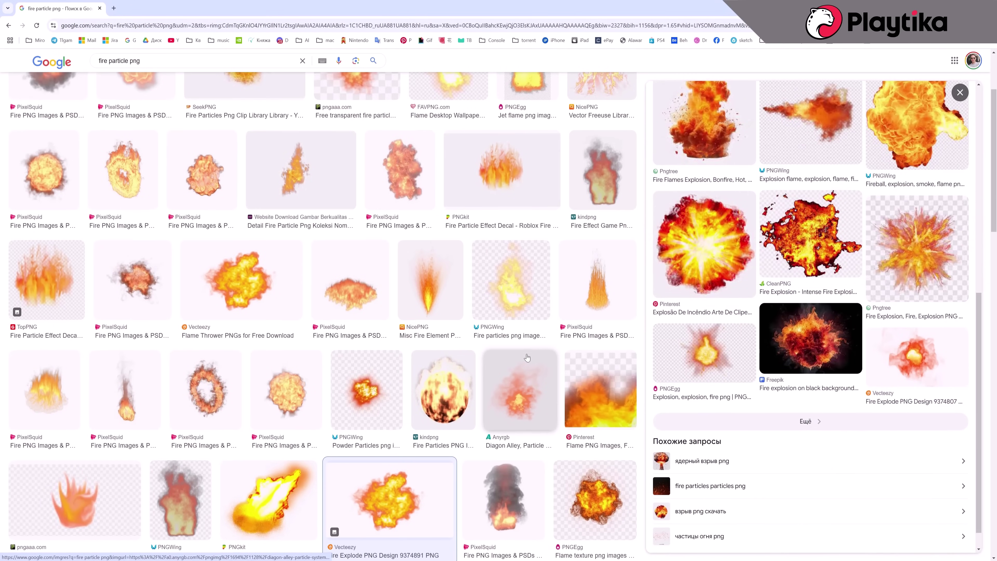
scroll(527, 357, down, 5)
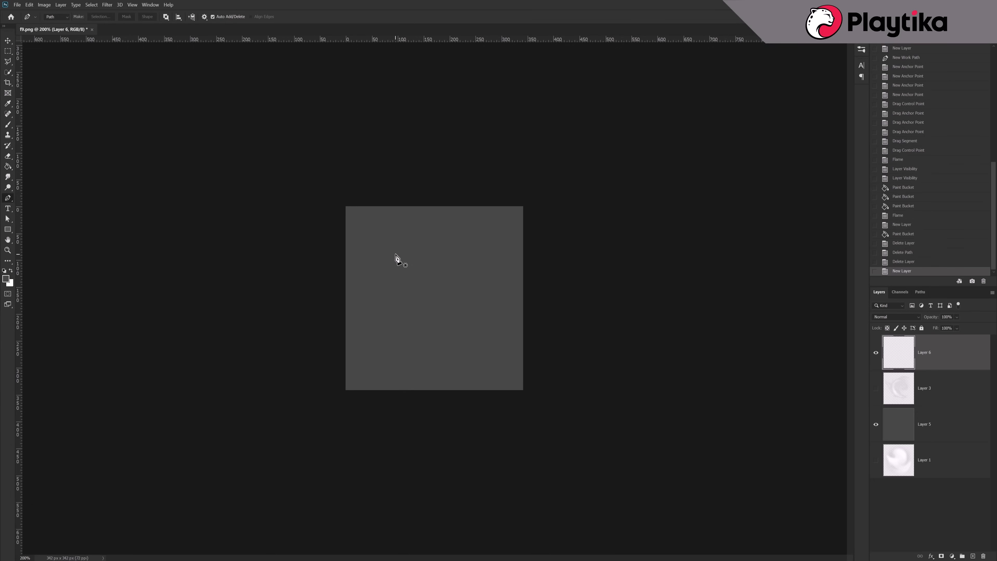
In Photoshop, draw an S-shaped path with the Pen tool over Layer 6 and adjust its anchor points into wider curves
drag(398, 264, 394, 272)
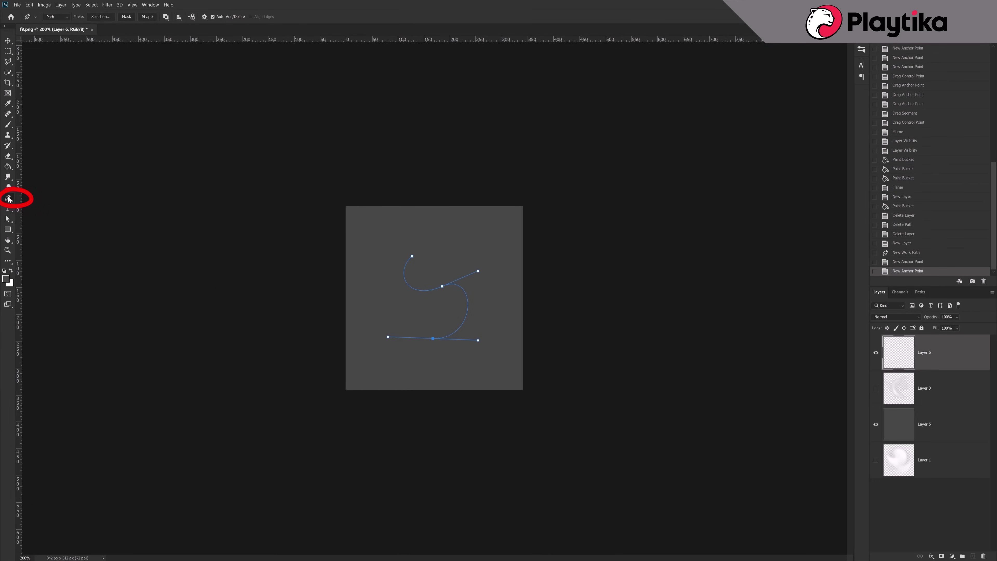
key(a)
drag(426, 271, 371, 258)
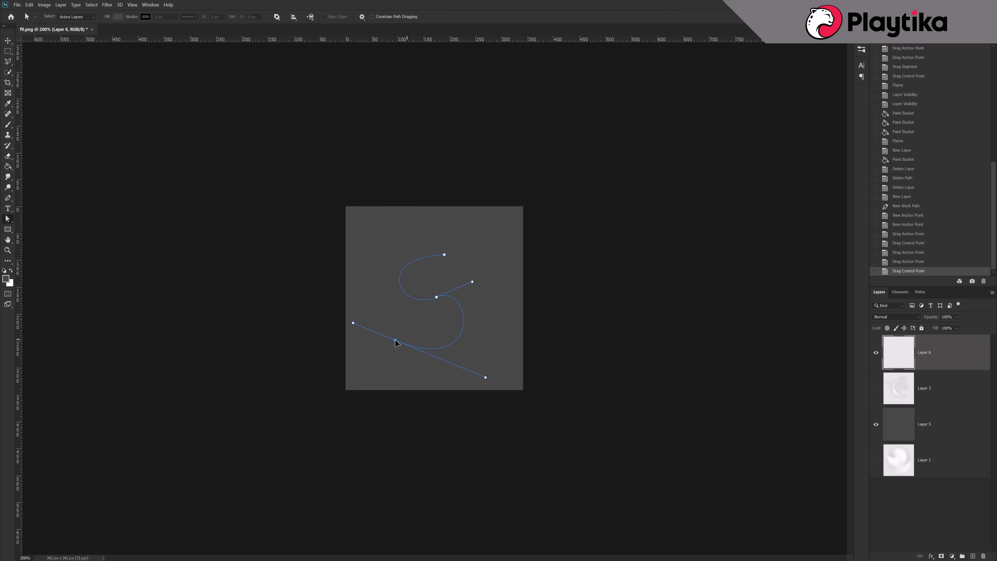
Render a flame along the S-shaped path with the Flame filter, using the One Flame Along Path type
click(107, 5)
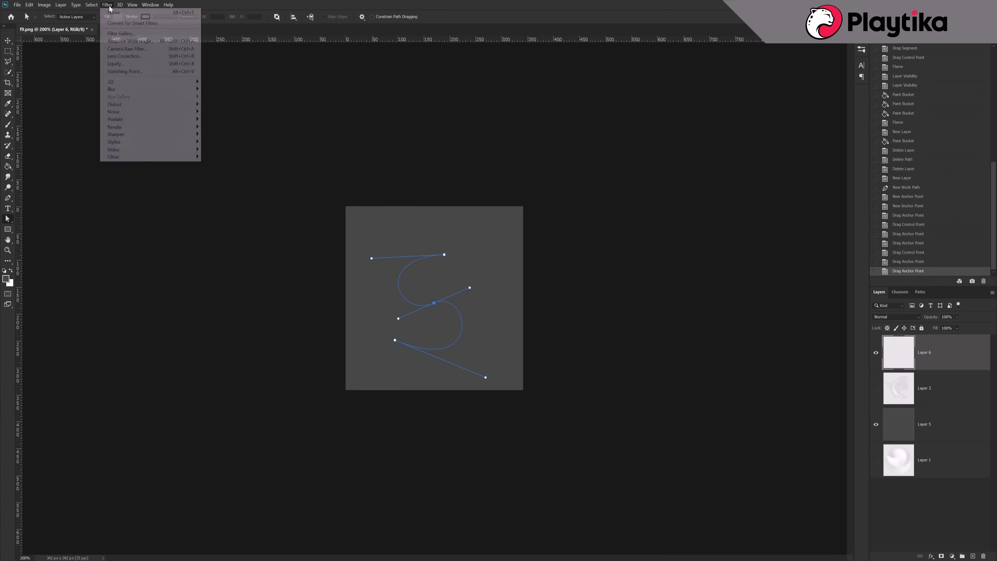
mouse_move(131, 128)
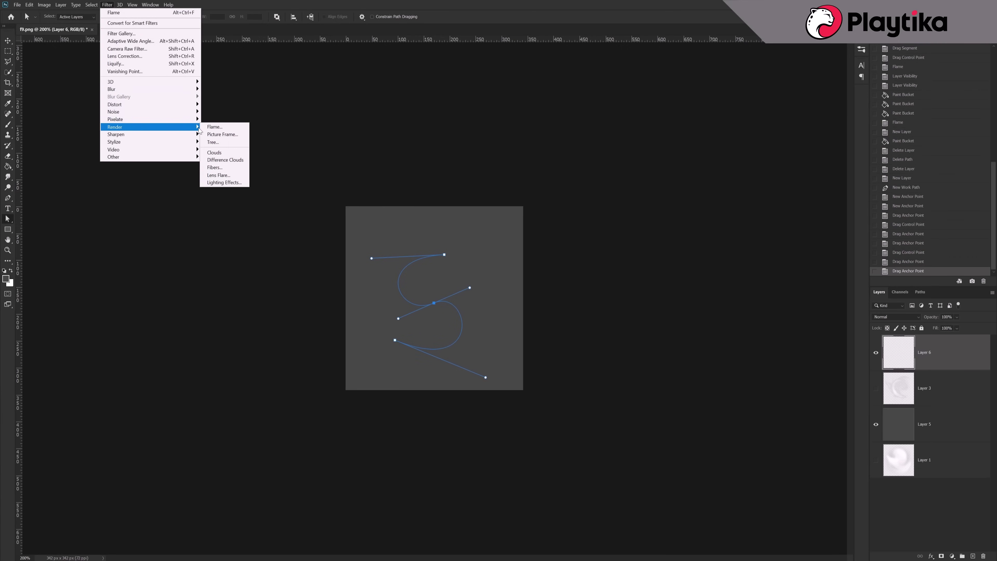
click(226, 130)
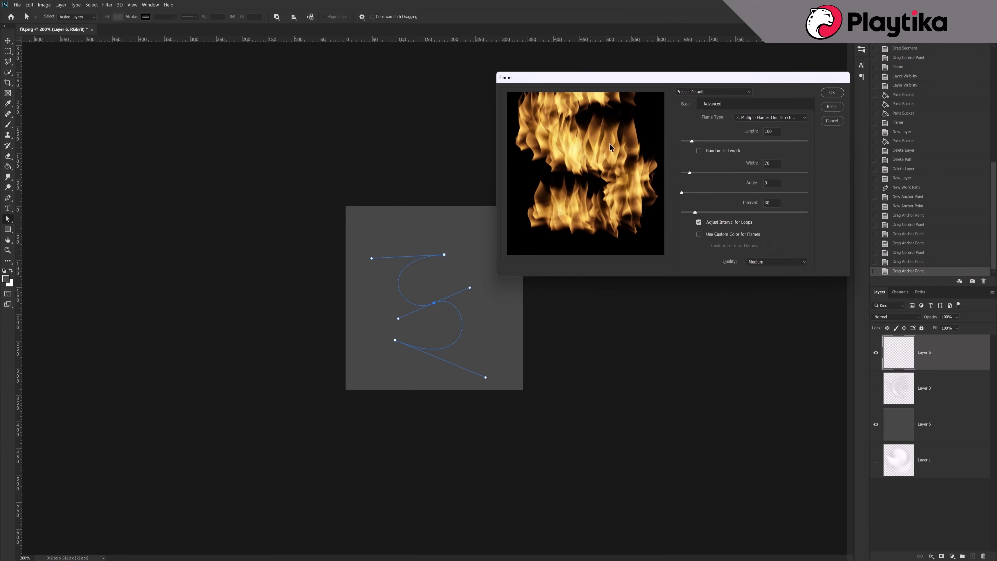
click(762, 117)
click(763, 126)
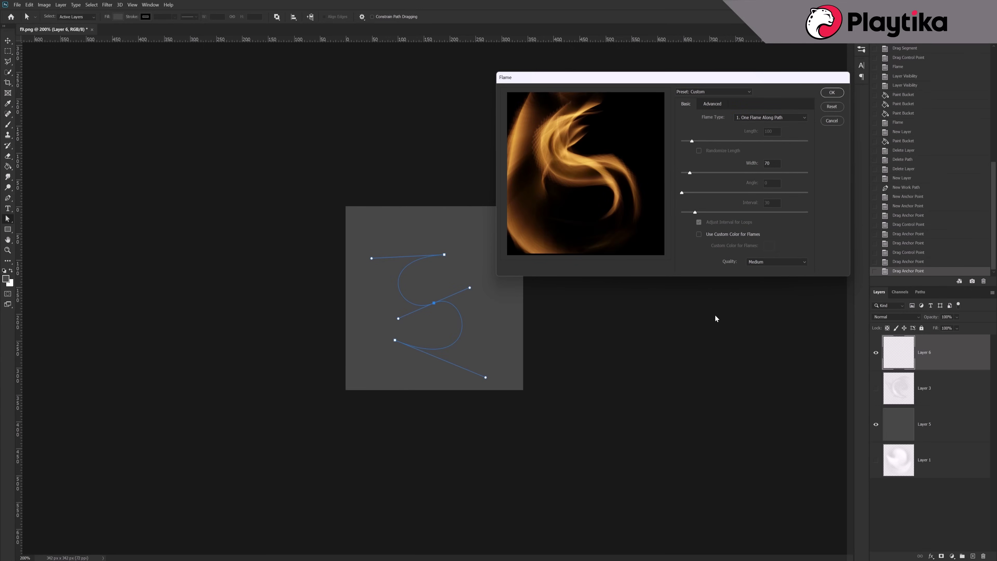
click(711, 104)
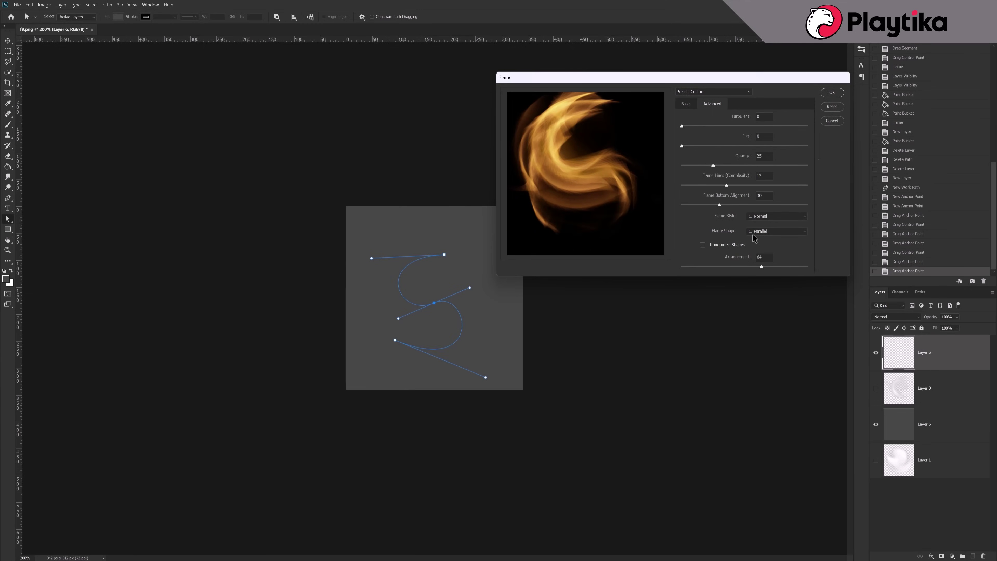
click(832, 93)
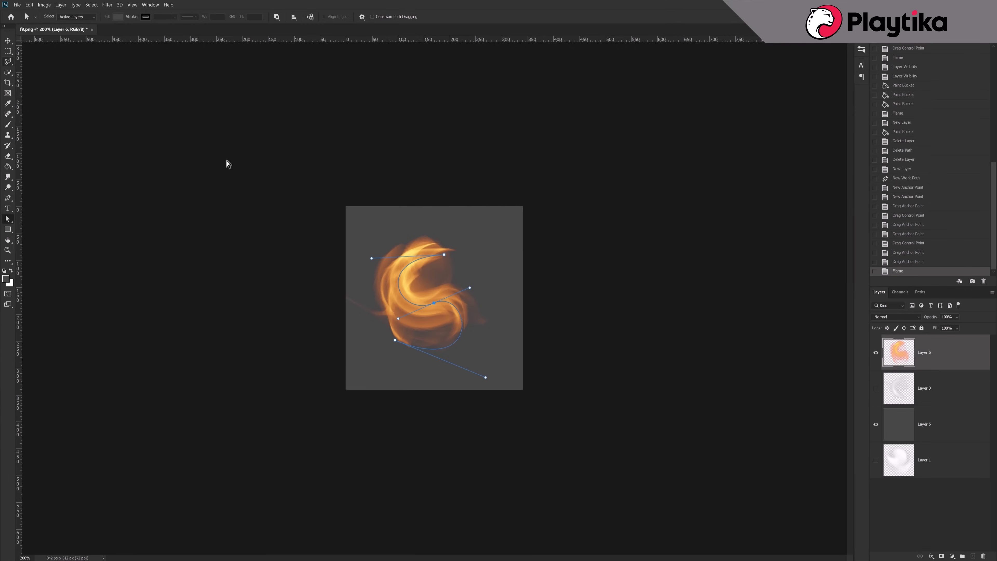
Delete the work path, then reposition and enlarge the rendered flame to fill most of the canvas
click(920, 292)
click(984, 556)
drag(426, 299, 447, 299)
click(29, 4)
click(47, 171)
drag(507, 353, 551, 393)
drag(458, 314, 426, 306)
key(Return)
Erase the stray flame wisps around the outer edges with the Eraser
key(e)
click(530, 341)
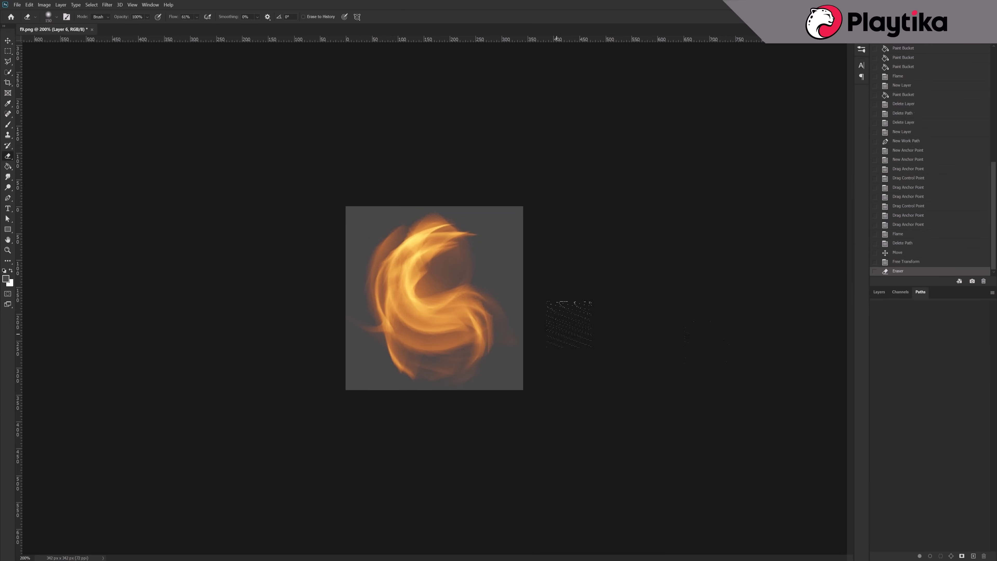
click(387, 377)
click(350, 326)
Drain the colour from the flame on Layer 6 to greyscale with a Vibrance adjustment
click(878, 291)
click(42, 5)
mouse_move(32, 5)
mouse_move(54, 24)
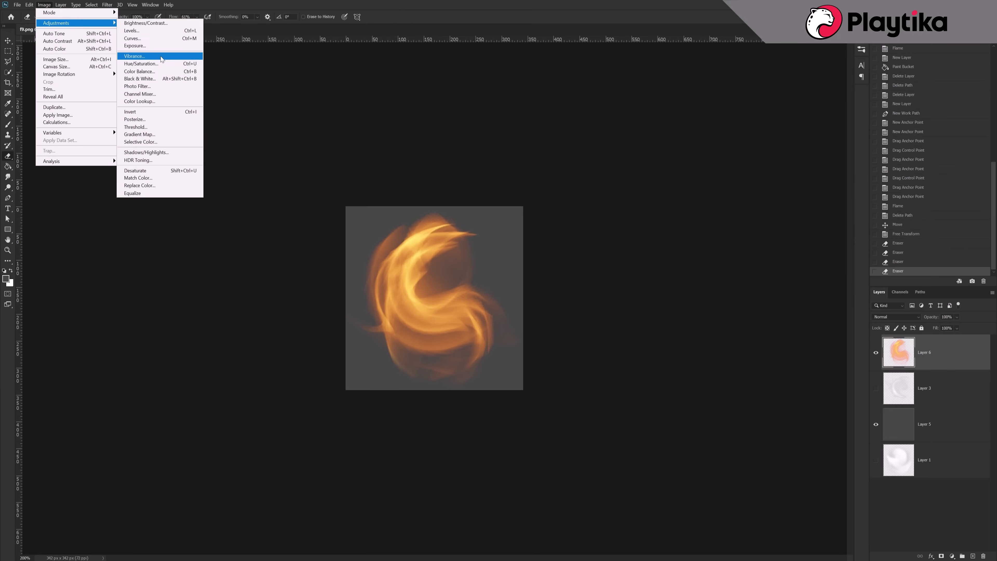
click(161, 56)
drag(657, 177, 616, 177)
drag(657, 199, 405, 269)
click(720, 164)
Hide the dark grey Layer 5 and export the greyscale flame as a transparent PNG
click(876, 428)
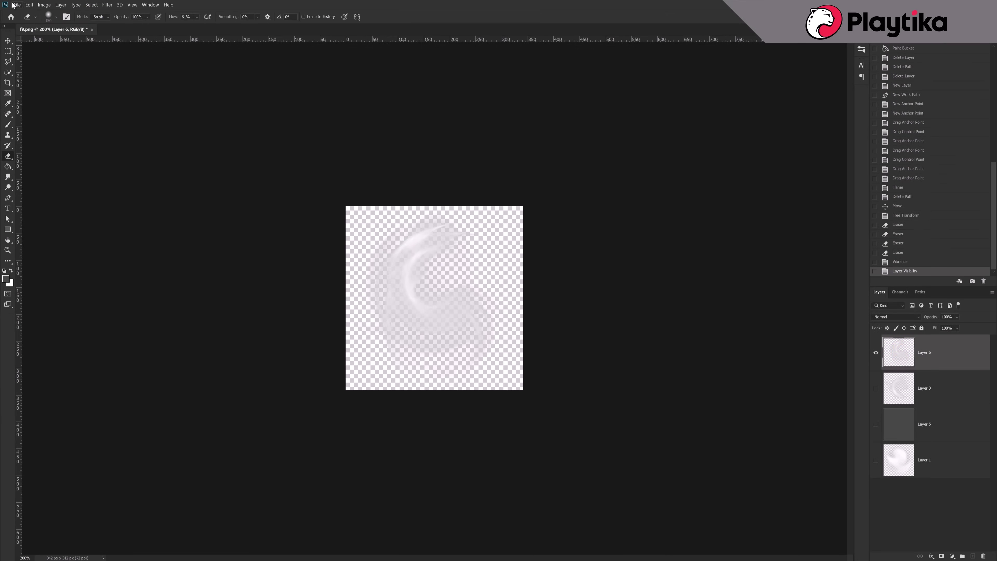
click(18, 4)
mouse_move(47, 118)
click(139, 118)
text(0)
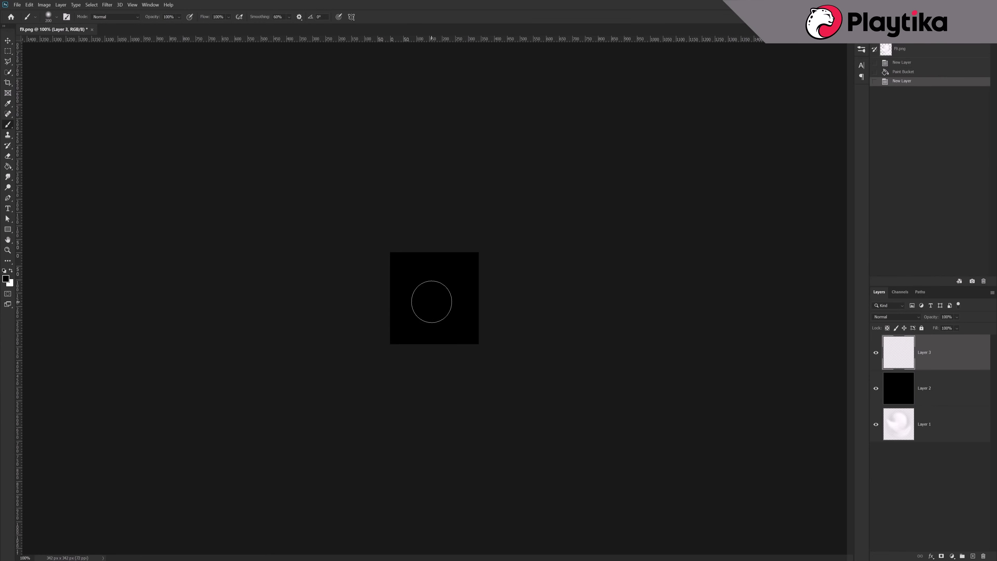
Paint a soft white spot on Layer 3 and smudge it into a wispy swirl using varying brush sizes
click(432, 292)
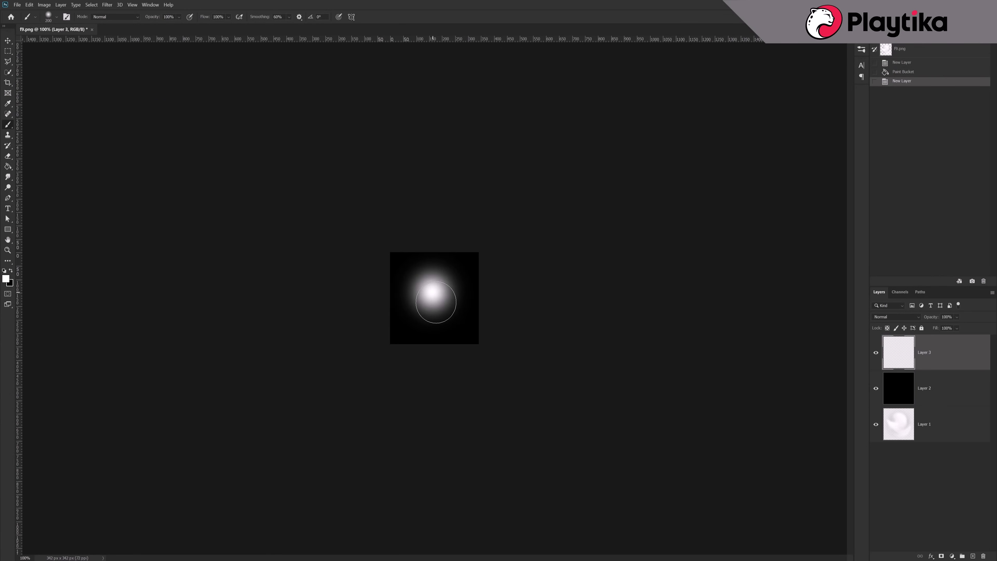
click(7, 177)
drag(429, 298, 442, 320)
mouse_move(419, 300)
mouse_down()
mouse_move(420, 321)
mouse_move(446, 299)
mouse_move(441, 324)
mouse_up()
mouse_move(432, 282)
mouse_down()
mouse_move(456, 314)
mouse_move(449, 321)
mouse_up()
key(bracketleft)
key(bracketleft)
key(bracketleft)
key(bracketleft)
mouse_move(437, 288)
mouse_down()
mouse_move(448, 301)
mouse_move(435, 279)
mouse_up()
key(bracketright)
key(bracketright)
key(bracketright)
key(bracketright)
mouse_move(428, 292)
mouse_down()
mouse_move(445, 262)
mouse_move(413, 273)
mouse_up()
mouse_move(434, 285)
mouse_down()
mouse_move(444, 265)
mouse_move(439, 297)
mouse_move(460, 293)
mouse_up()
mouse_move(457, 285)
mouse_down()
mouse_move(482, 305)
mouse_move(426, 281)
mouse_move(456, 271)
mouse_move(422, 275)
mouse_move(459, 314)
mouse_move(456, 263)
mouse_move(424, 322)
mouse_move(451, 311)
mouse_move(439, 352)
mouse_move(462, 334)
mouse_up()
key(bracketright)
Erase the outer edges of the smudged white shape on Layer 3
click(8, 157)
drag(443, 369, 396, 354)
drag(468, 245, 474, 255)
Hide the black Layer 2 and start saving the transparent smudged texture with Save As
click(875, 388)
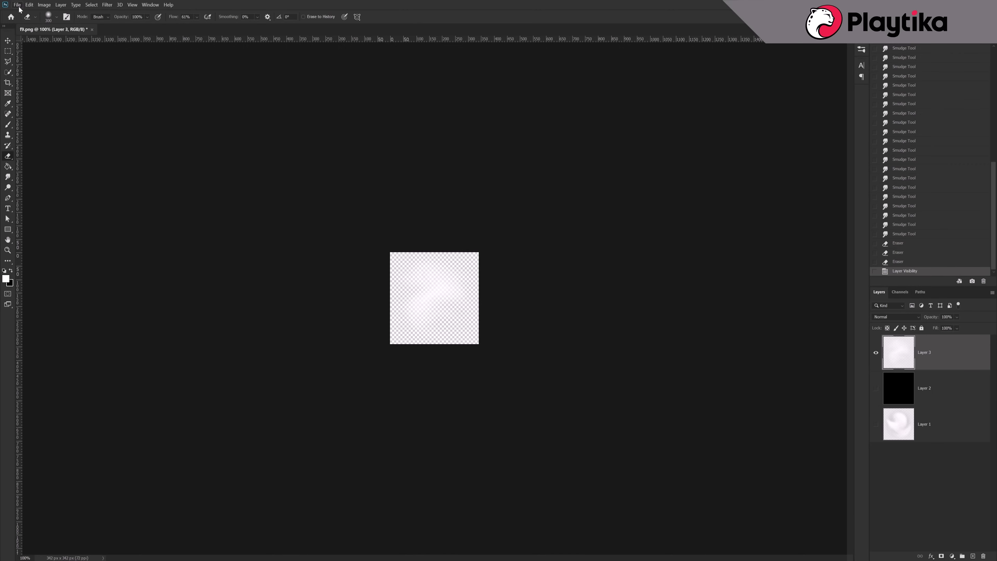
key(ctrl+shift+s)
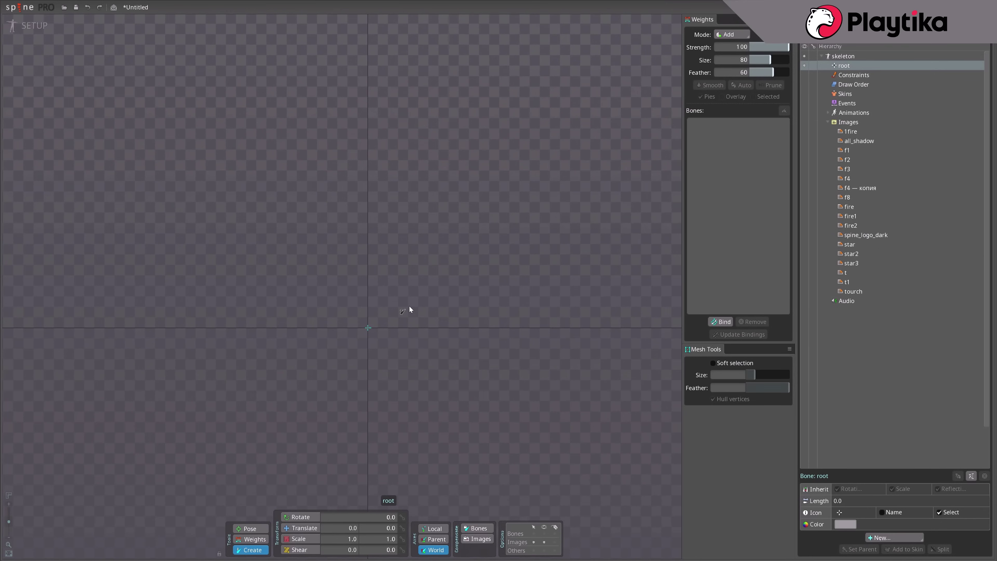
In Spine, create a bone named fire under root and add a short child bone about 65 long above it
click(409, 305)
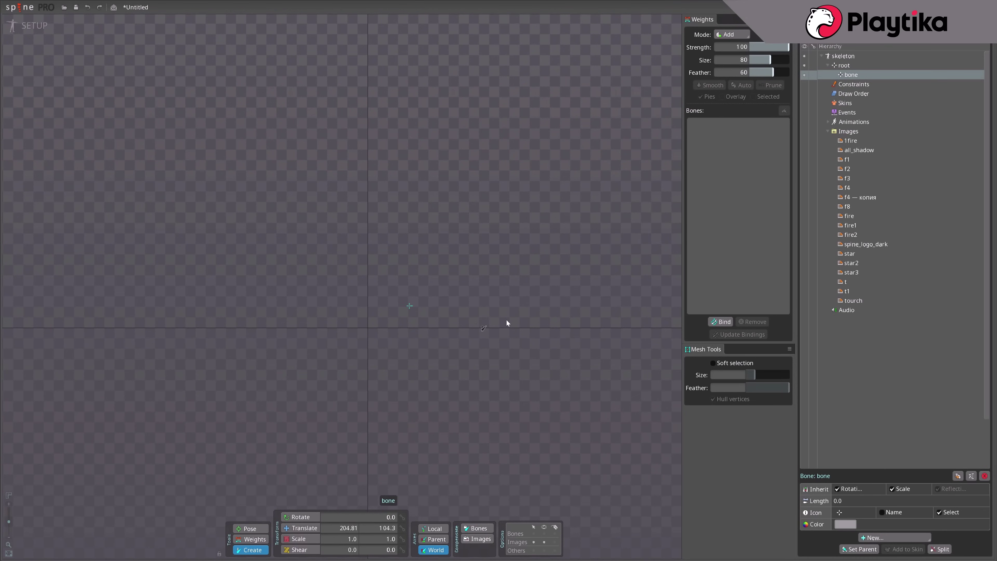
double_click(851, 75)
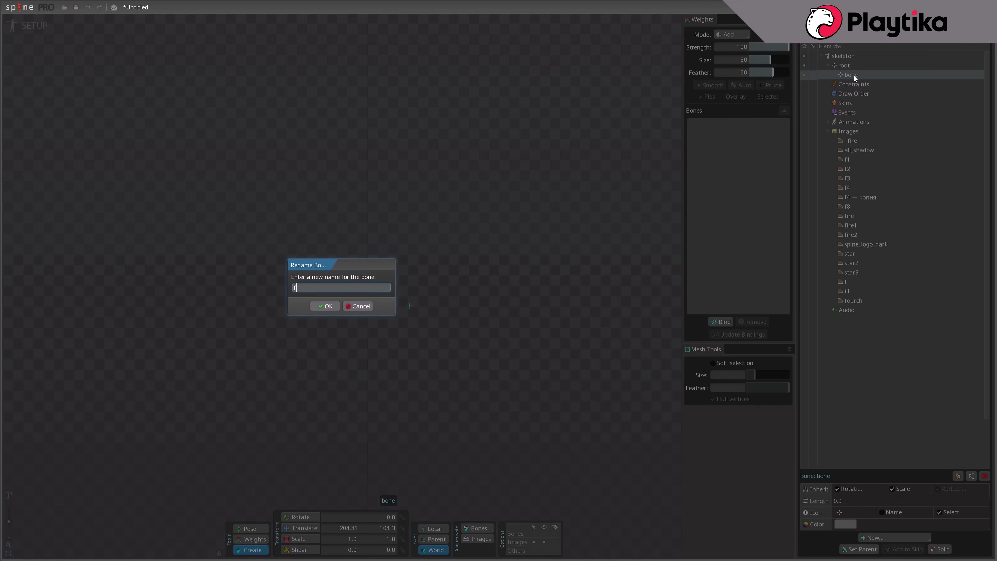
click(325, 306)
scroll(460, 314, up, 2)
drag(387, 278, 407, 278)
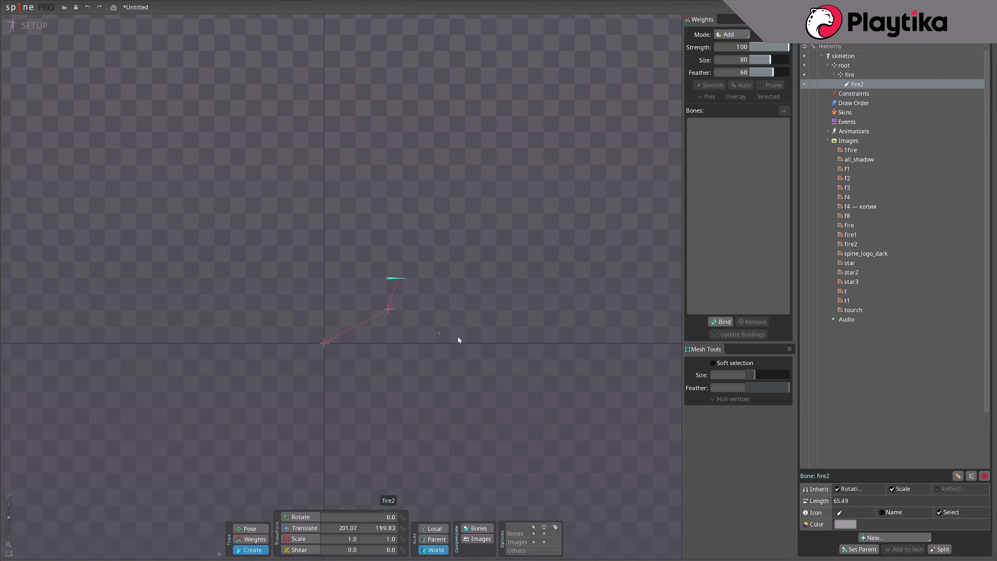
Add the f4 image to the skeleton as an attachment on the fire2 bone
click(880, 196)
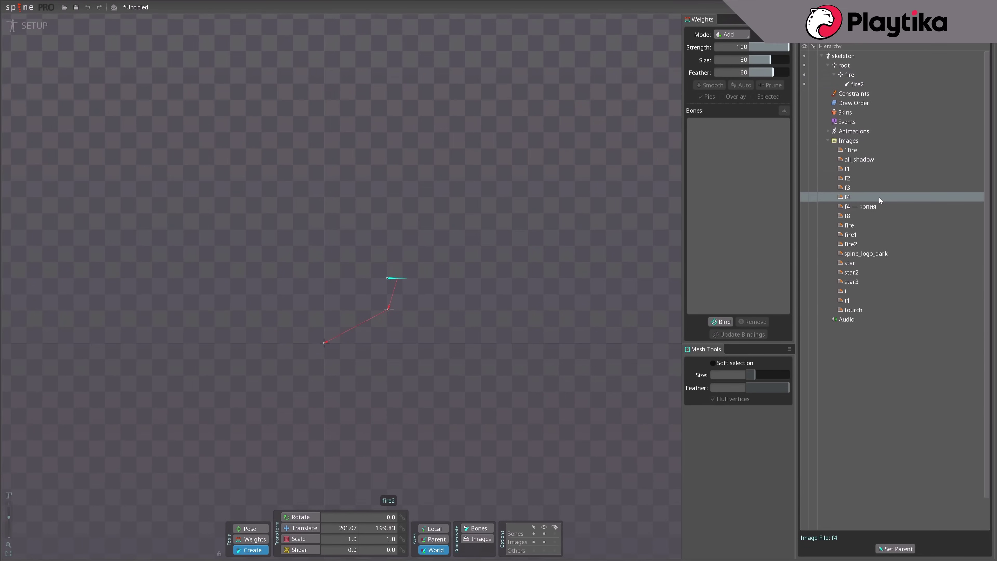
drag(880, 198, 392, 278)
click(326, 306)
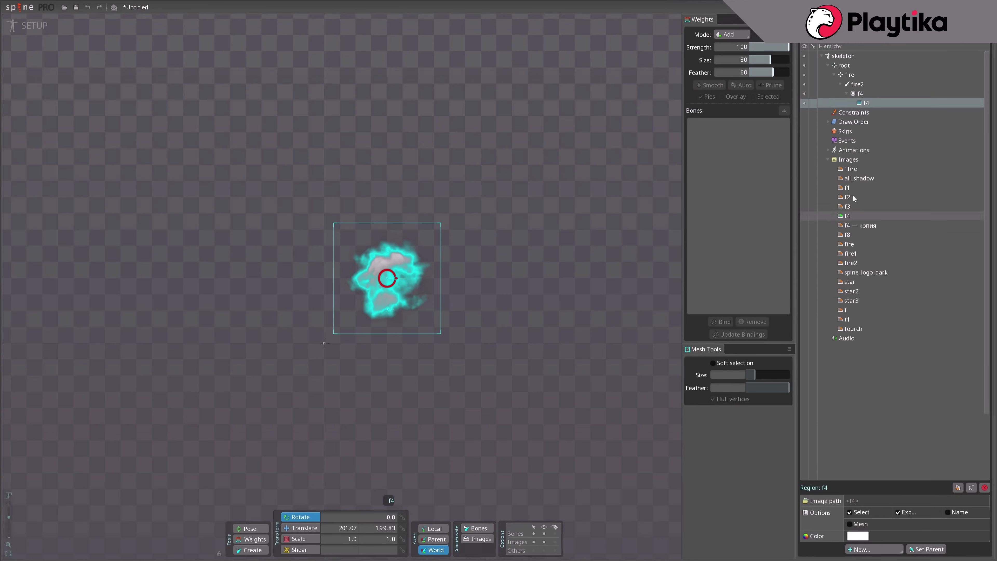
Scale the f4 slot down uniformly to about 0.69
click(869, 94)
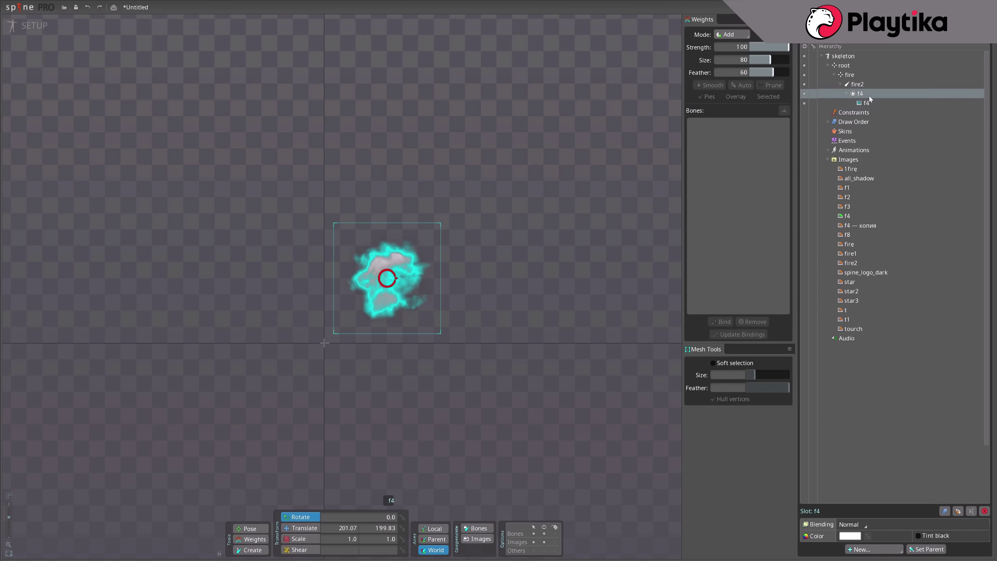
click(302, 538)
drag(530, 307, 527, 305)
scroll(340, 314, up, 2)
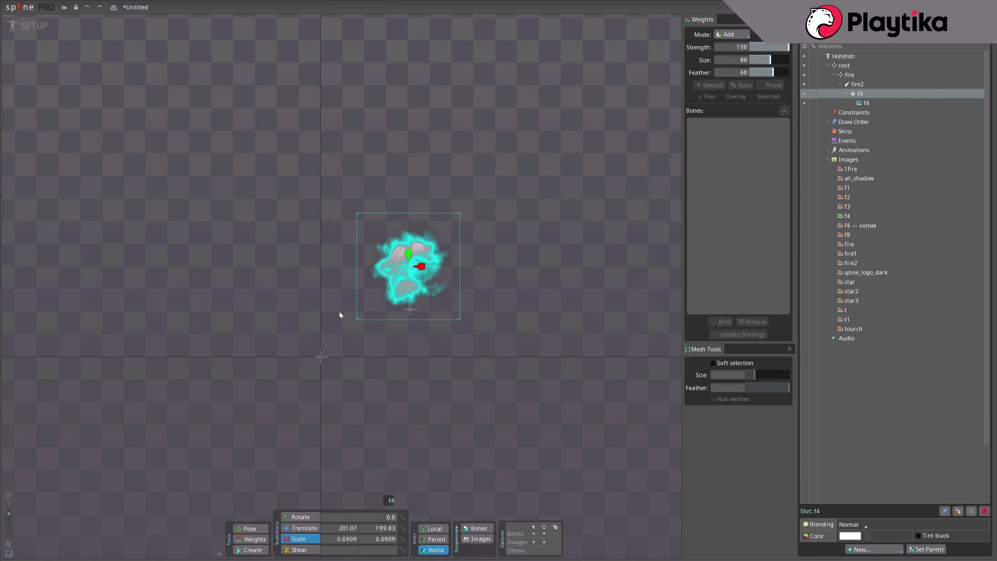
scroll(353, 310, up, 2)
scroll(386, 299, down, 2)
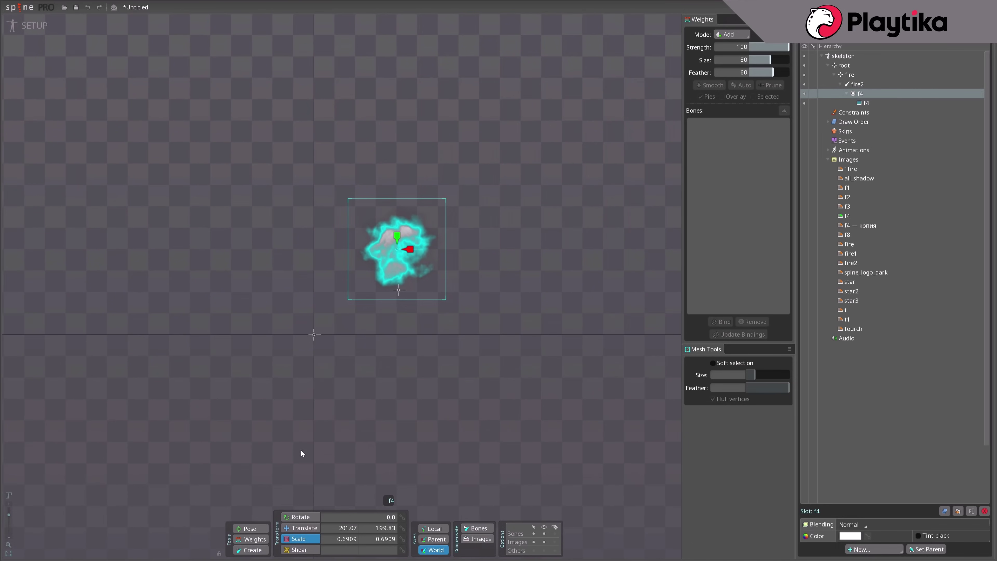
scroll(323, 214, down, 1)
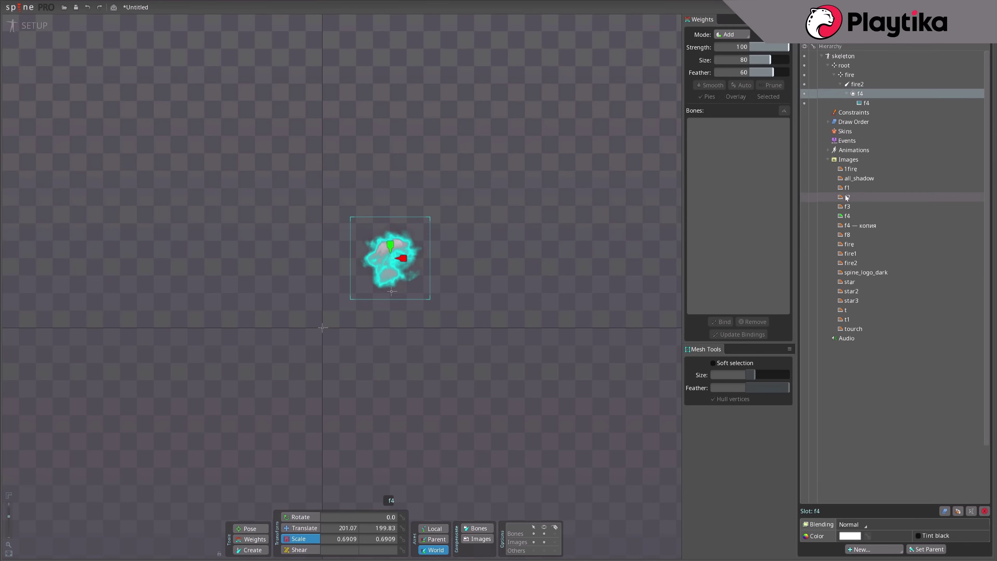
Switch to Animate mode and key the fire2 bone's translation at frame 0 at about X 153, Y 24
click(858, 83)
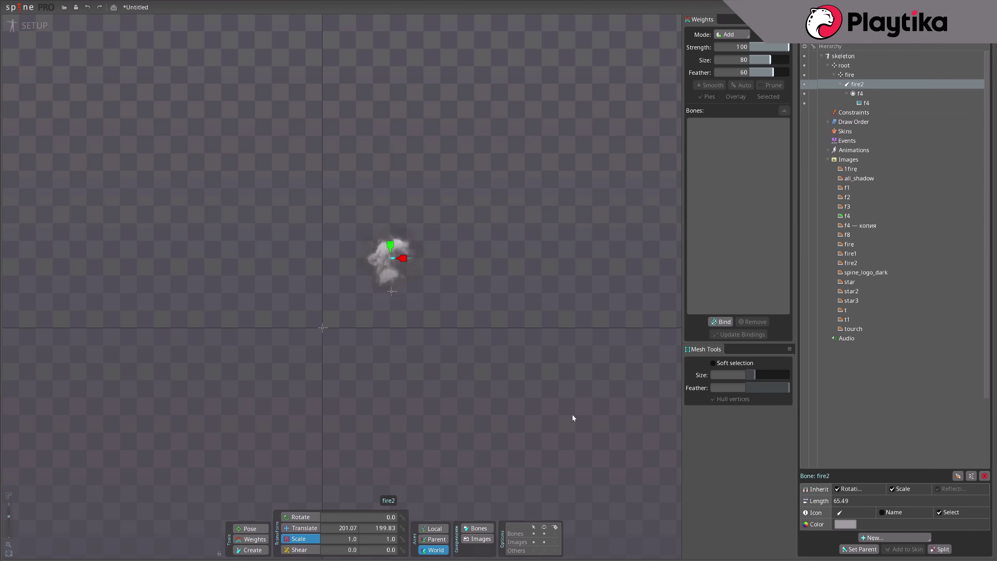
click(34, 28)
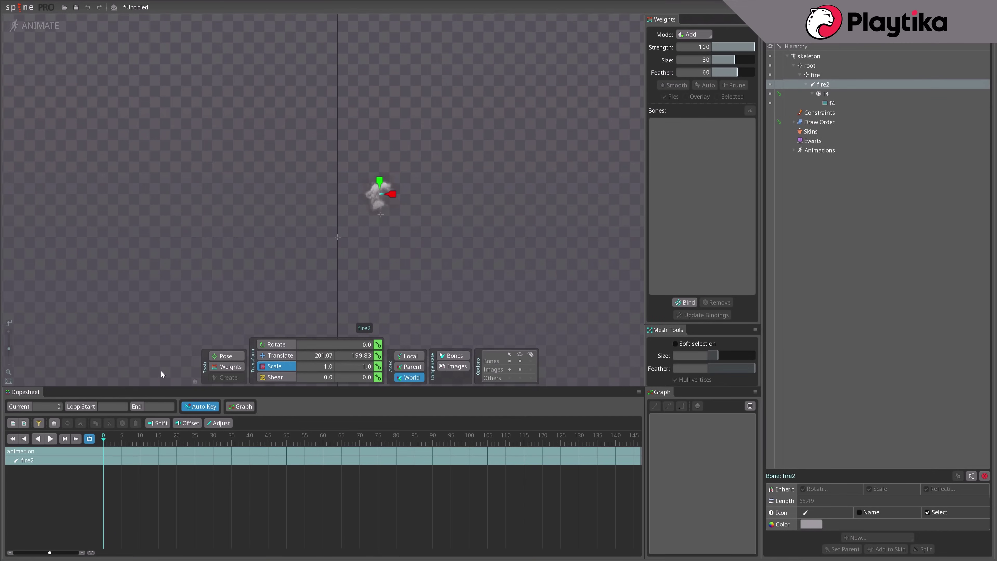
scroll(151, 347, up, 2)
click(276, 356)
click(395, 208)
drag(434, 266, 425, 308)
click(387, 211)
Raise fire2 to about Y 951 at frame 40, shape its translate motion with a Bezier curve, and play it back
mouse_move(243, 440)
mouse_down()
mouse_move(215, 437)
mouse_move(251, 450)
mouse_up()
drag(297, 56, 298, 148)
scroll(305, 173, down, 1)
drag(364, 288, 425, 66)
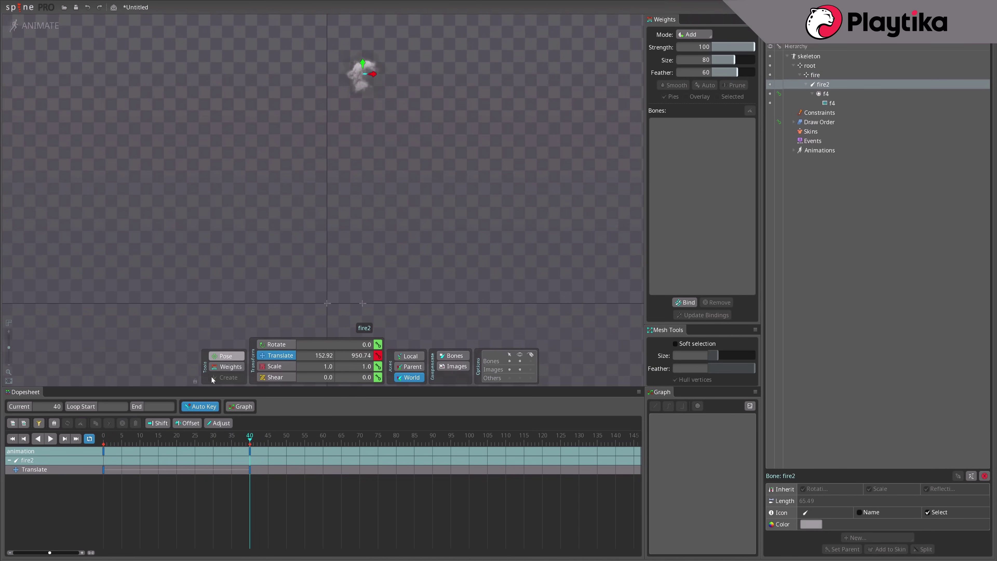
drag(101, 448, 276, 485)
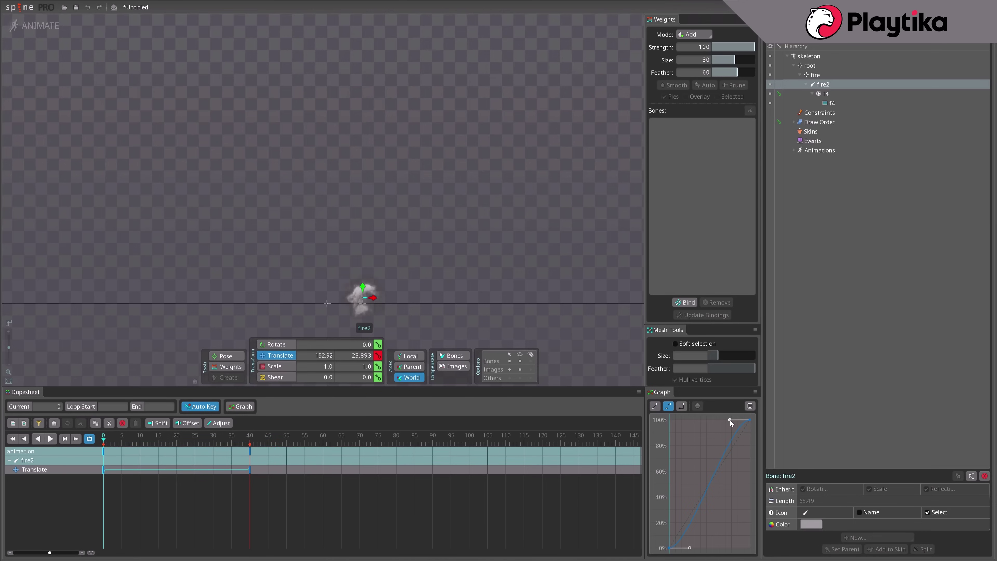
click(51, 438)
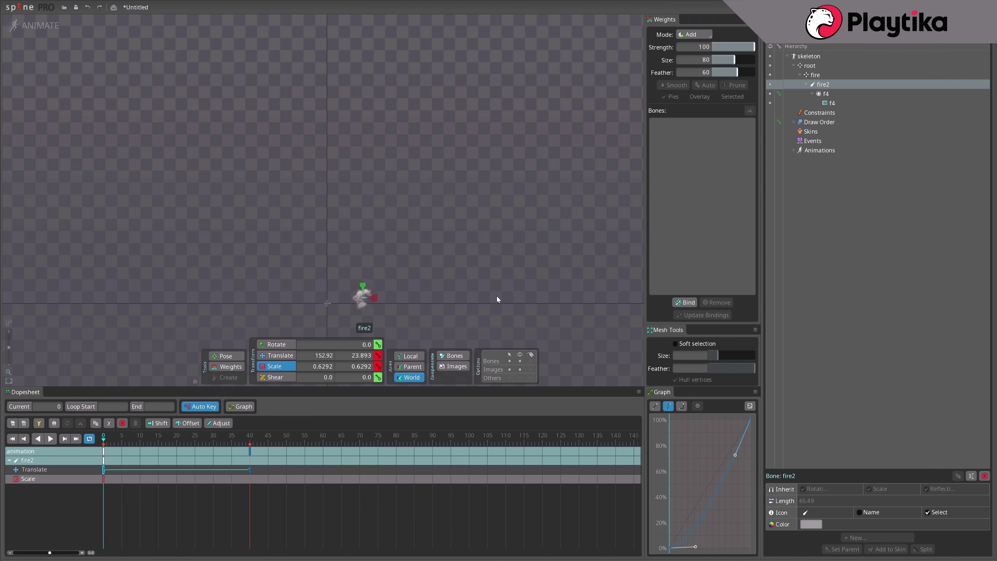
Key fire2's uniform scale at about 0.08 on frame 0 and about 1.33 on frame 10
drag(497, 296, 487, 307)
click(123, 440)
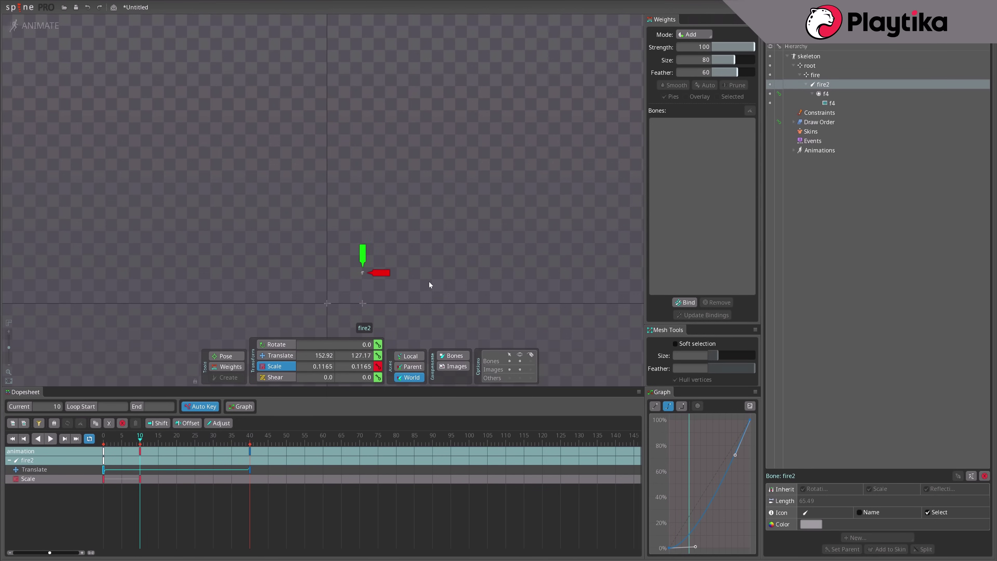
drag(429, 284, 515, 247)
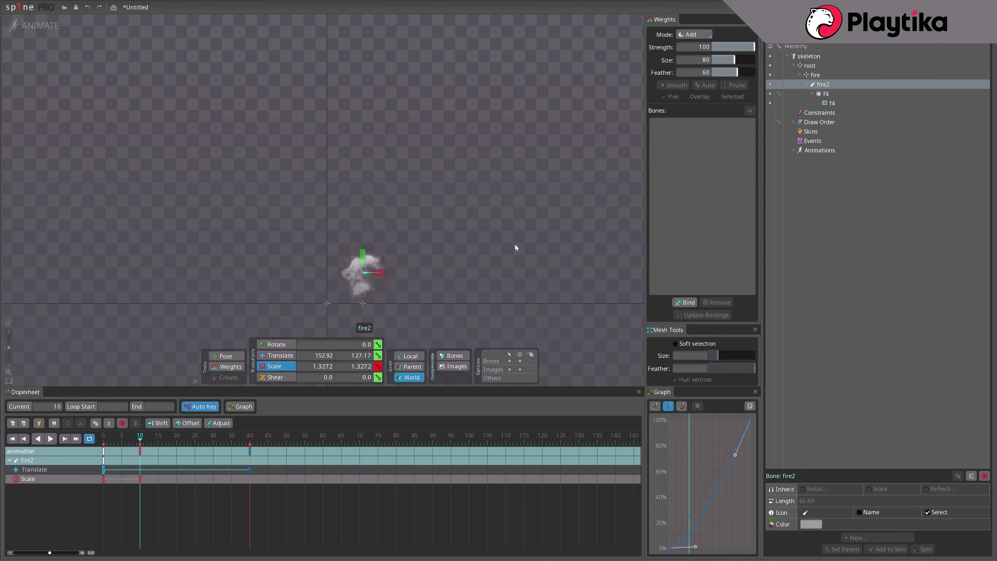
Copy fire2's frame 0 scale key to frame 40 and ease the scale keys with Bezier curves, with the peak at frame 13
click(104, 479)
click(95, 424)
click(249, 440)
click(136, 423)
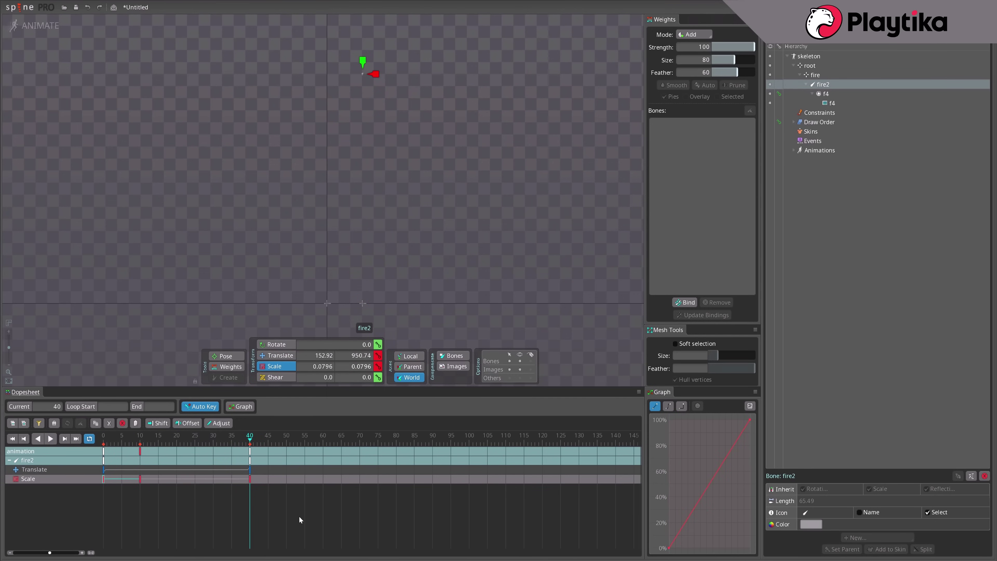
drag(290, 521, 70, 480)
click(51, 439)
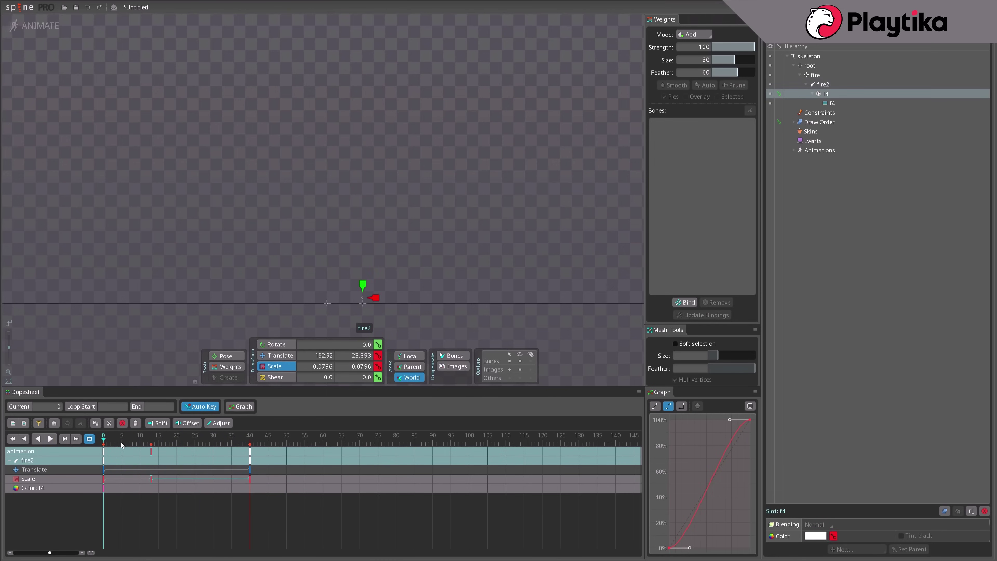
Key the f4 slot colour as opaque white at frame 5 and fully transparent (alpha 0) at frame 0
click(122, 444)
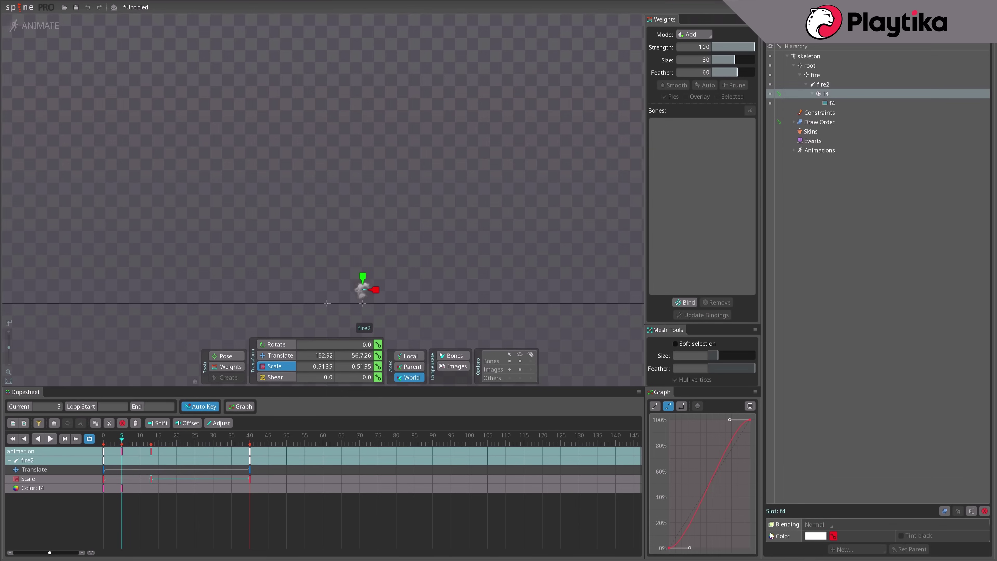
double_click(103, 489)
click(815, 536)
click(225, 372)
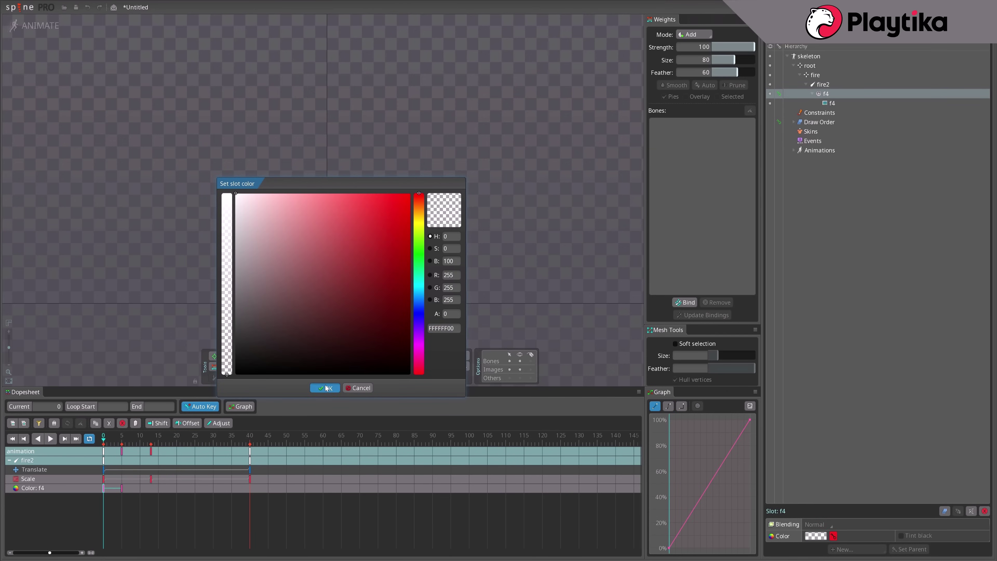
click(326, 388)
Key the f4 slot colour as opaque at frame 20 and fully transparent (alpha 0) at frame 40
click(207, 441)
drag(206, 441, 178, 453)
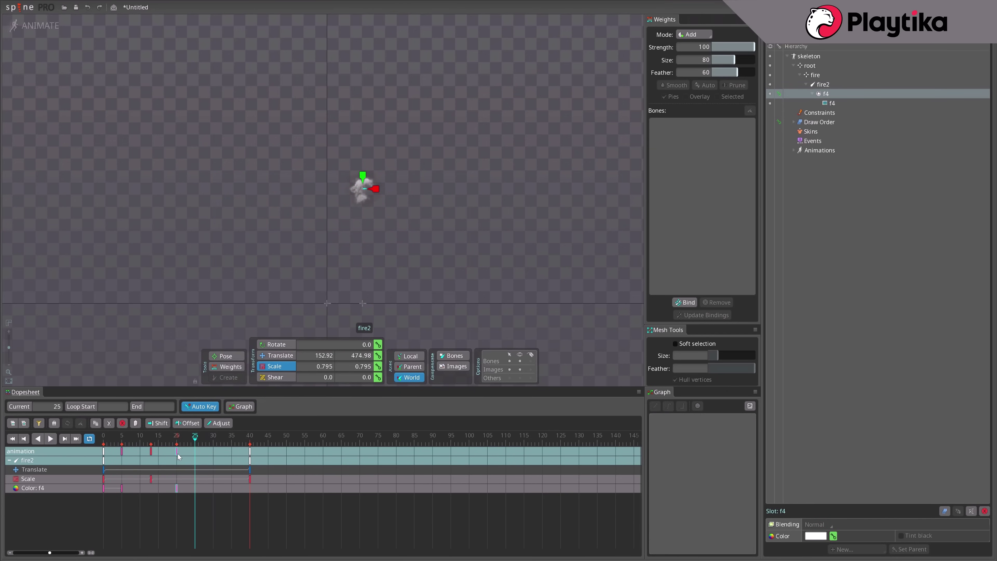
click(249, 442)
click(816, 536)
drag(226, 365, 245, 424)
click(325, 388)
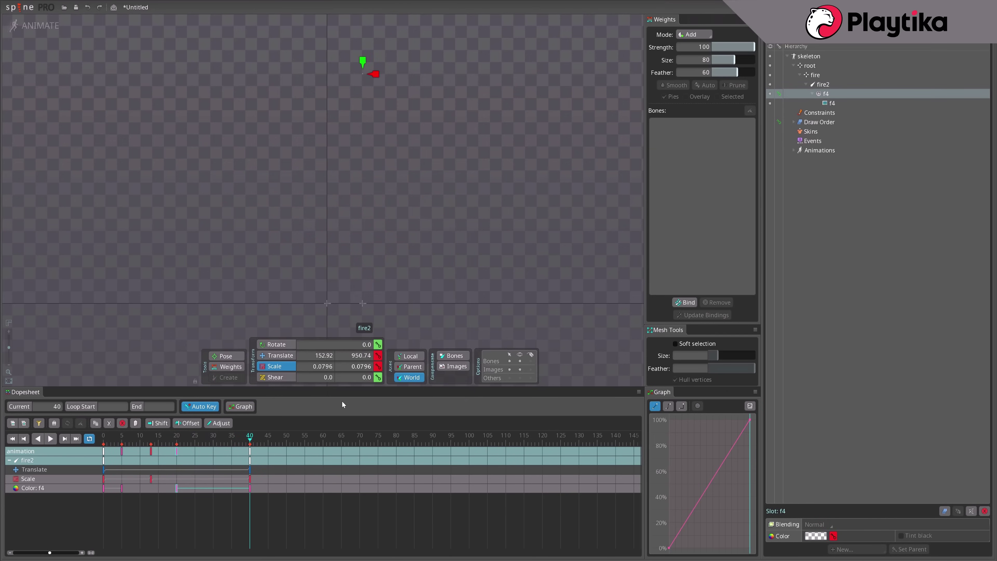
Smooth the f4 colour keys with Bezier curves and key fire2's rotation at frames 0, 10, 23 and 40
drag(287, 513, 102, 473)
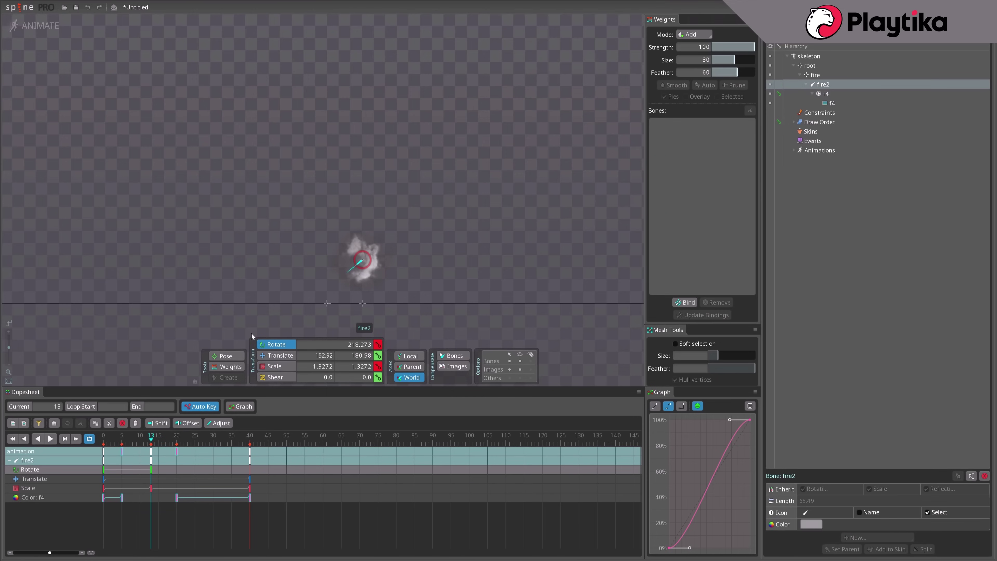
click(205, 440)
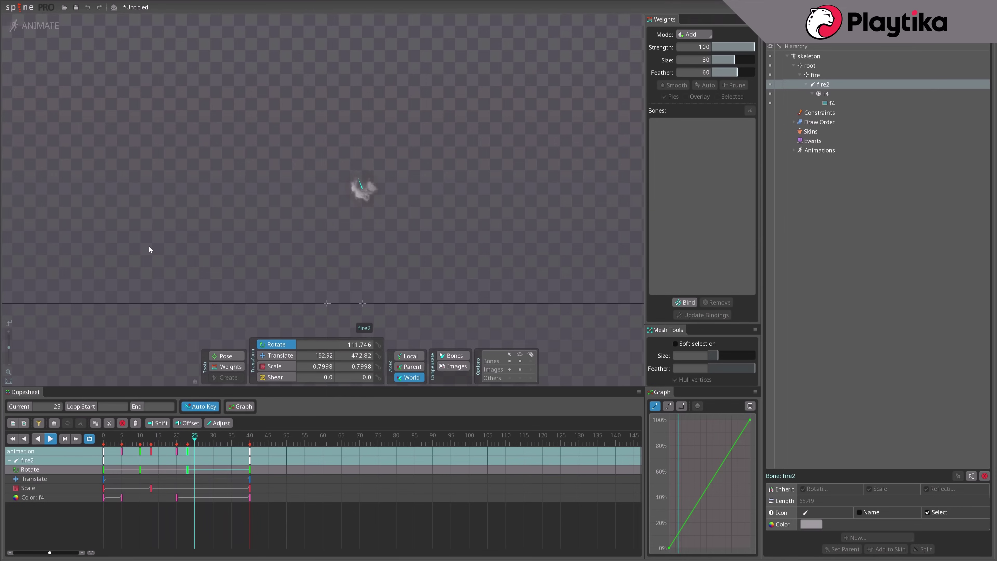
Move fire2's final keys from frame 40 to 39 and paste a copy of the frame 0 keys at frame 40
drag(250, 452, 246, 455)
click(104, 450)
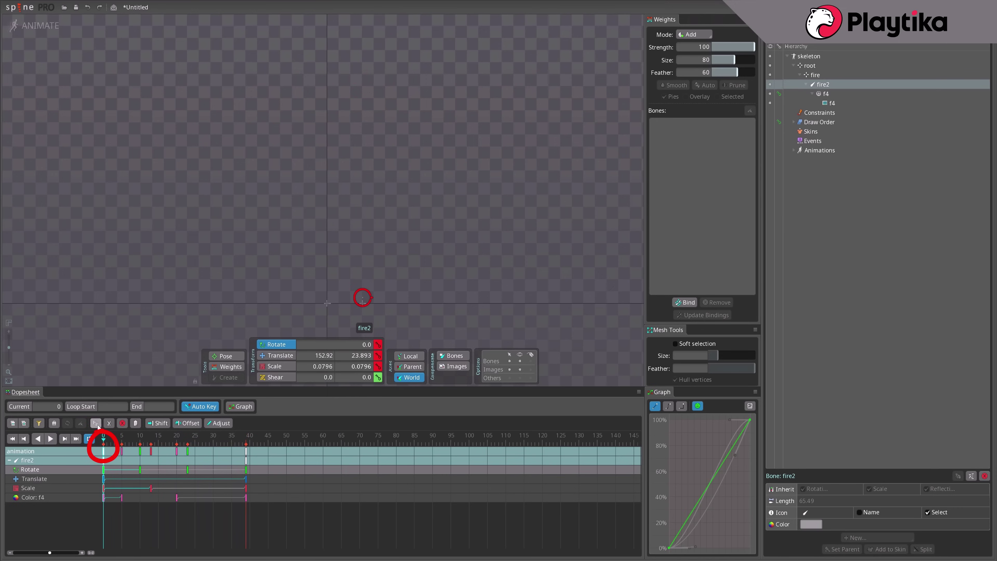
click(253, 443)
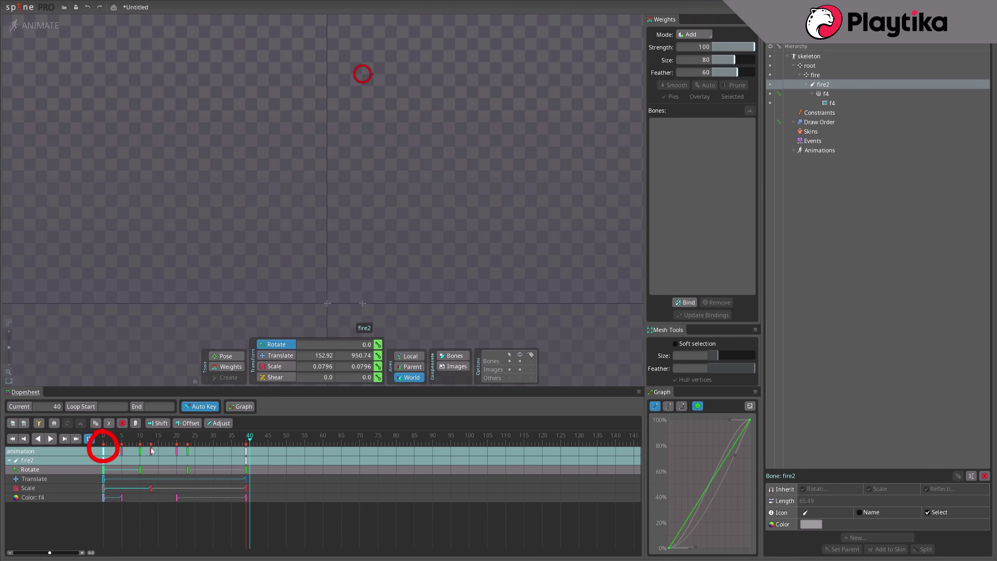
click(137, 423)
Set the frame 39 keys of fire2 to a stepped curve and preview the loop
click(339, 439)
click(247, 451)
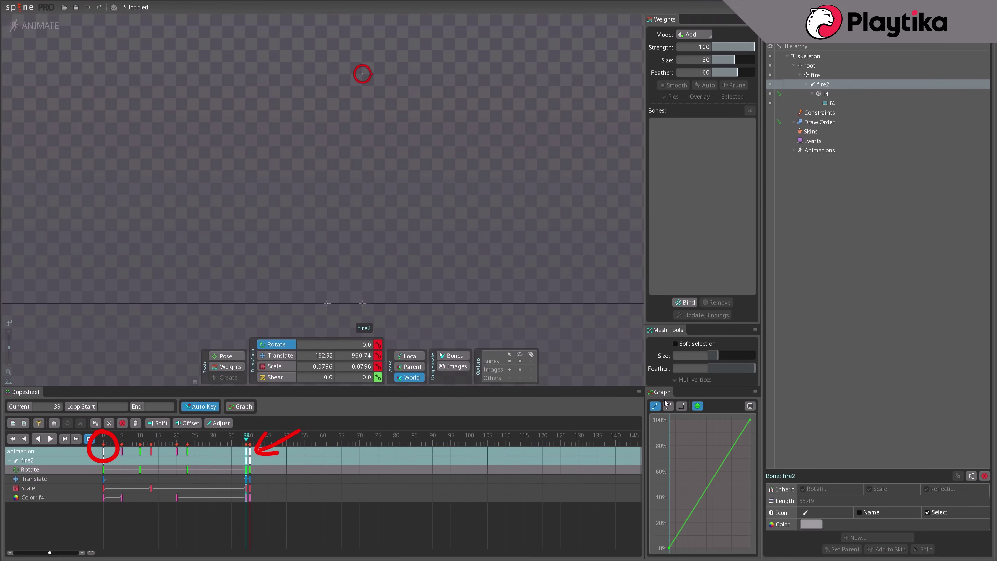
click(53, 439)
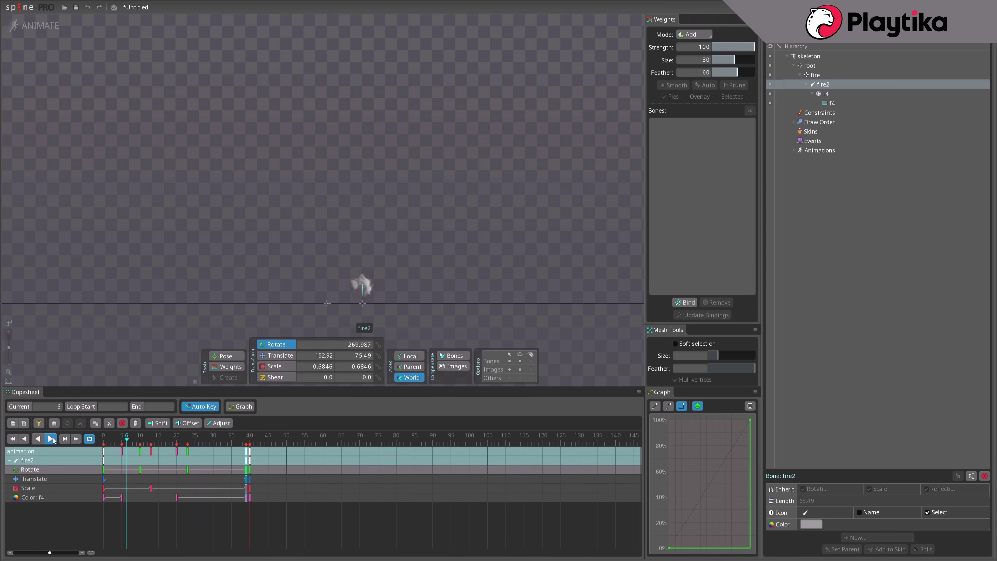
click(52, 440)
Try shifting all of fire2's keys within the loop using Offset, and undo the shift
click(103, 439)
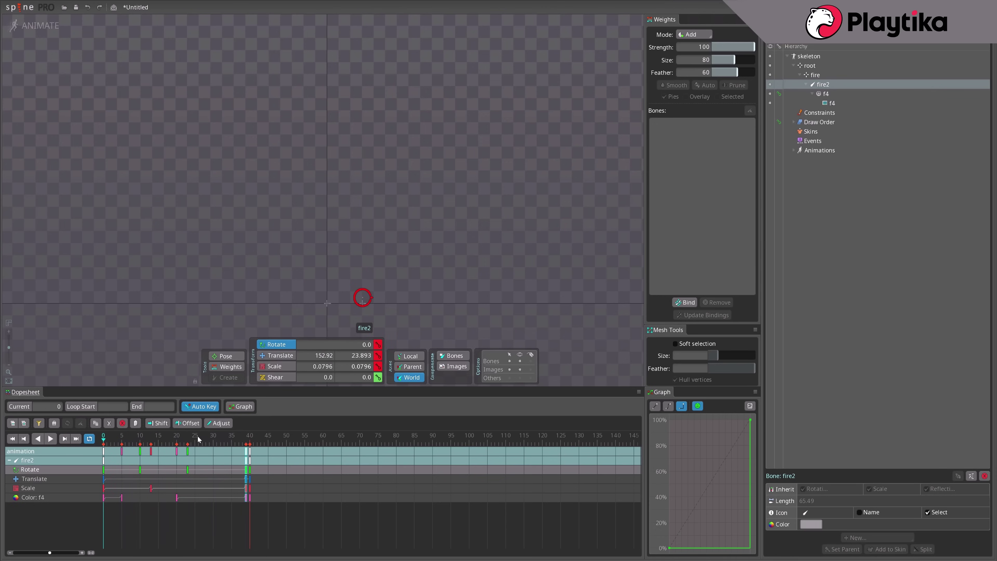
double_click(363, 473)
drag(105, 451, 127, 466)
mouse_move(182, 471)
mouse_down()
mouse_move(210, 472)
mouse_move(174, 474)
mouse_move(184, 476)
mouse_up()
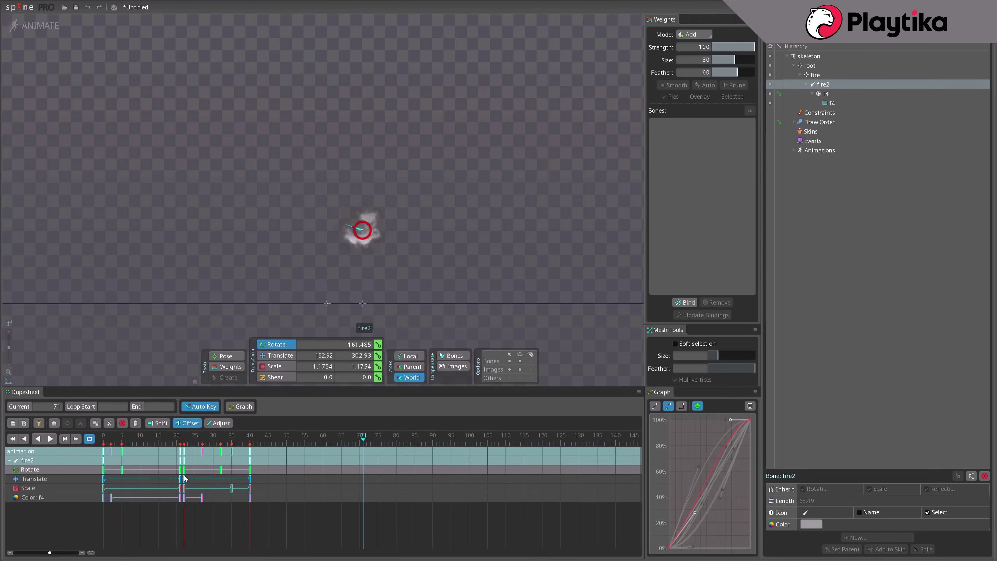
key(ctrl+z)
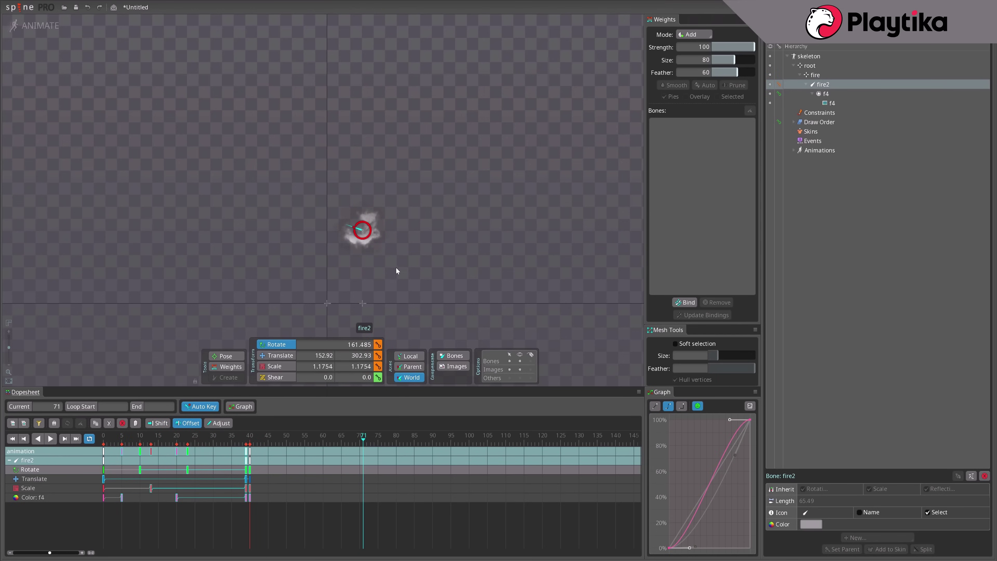
Key a horizontal sway on the fire bone at frames 0, 5, 15 and 25, with X about 53 at frame 5 and 56 at frame 25
click(363, 304)
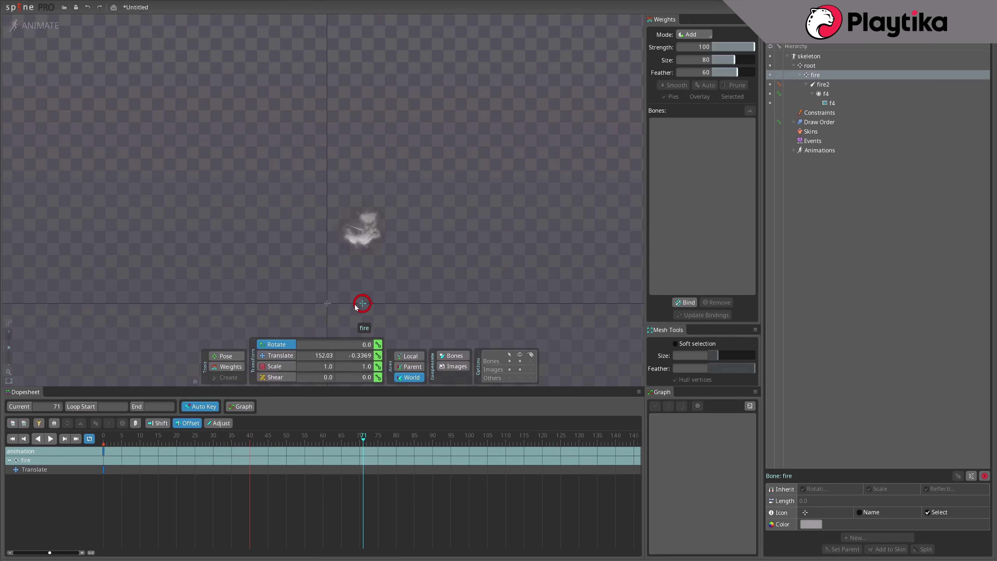
click(80, 441)
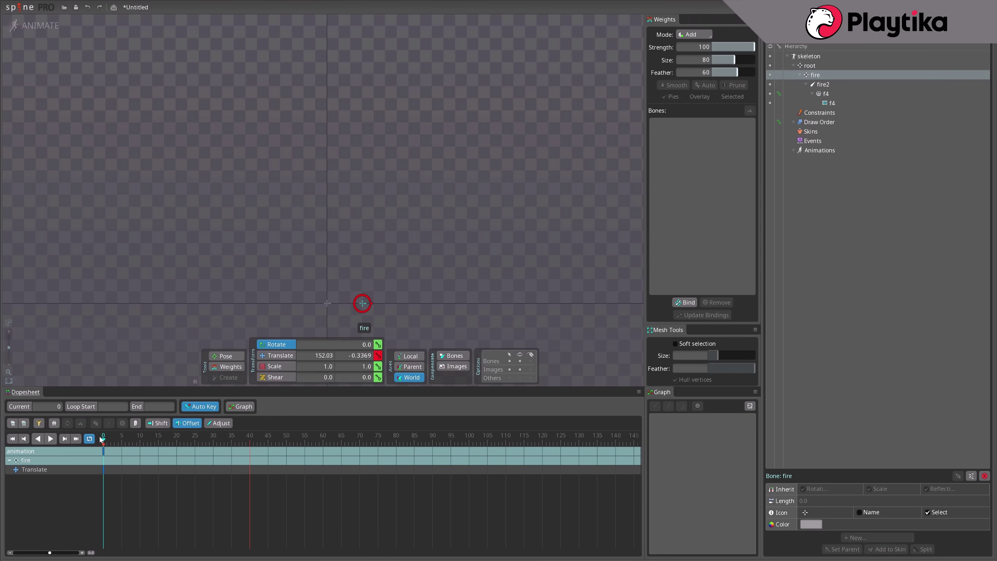
click(280, 356)
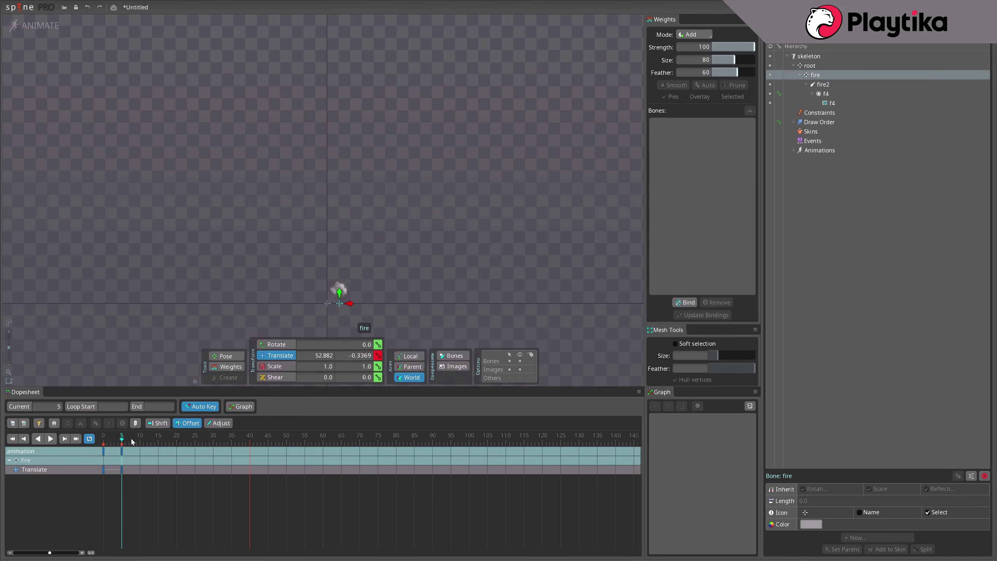
click(158, 443)
drag(349, 303, 383, 305)
drag(161, 441, 196, 443)
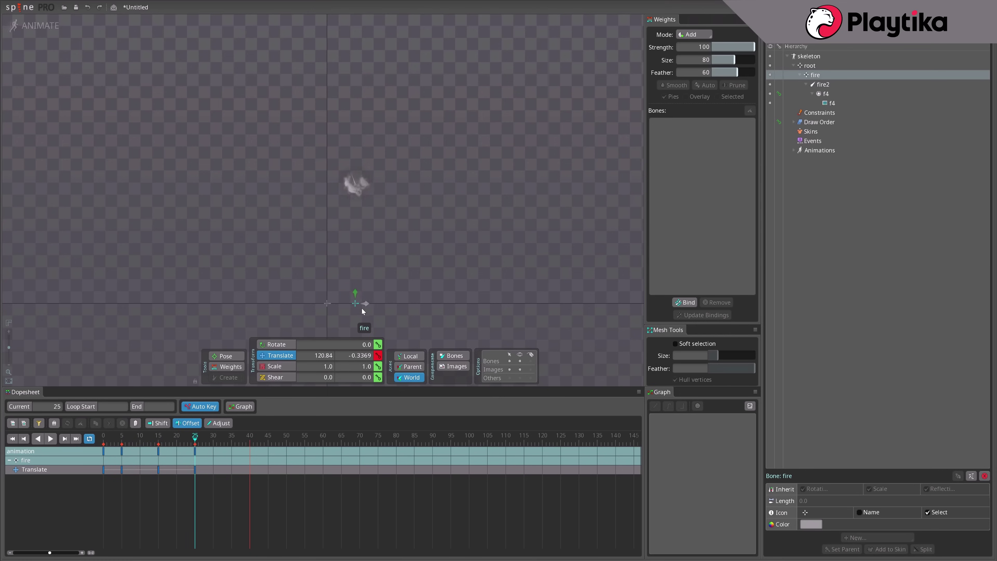
drag(361, 308, 348, 311)
click(225, 442)
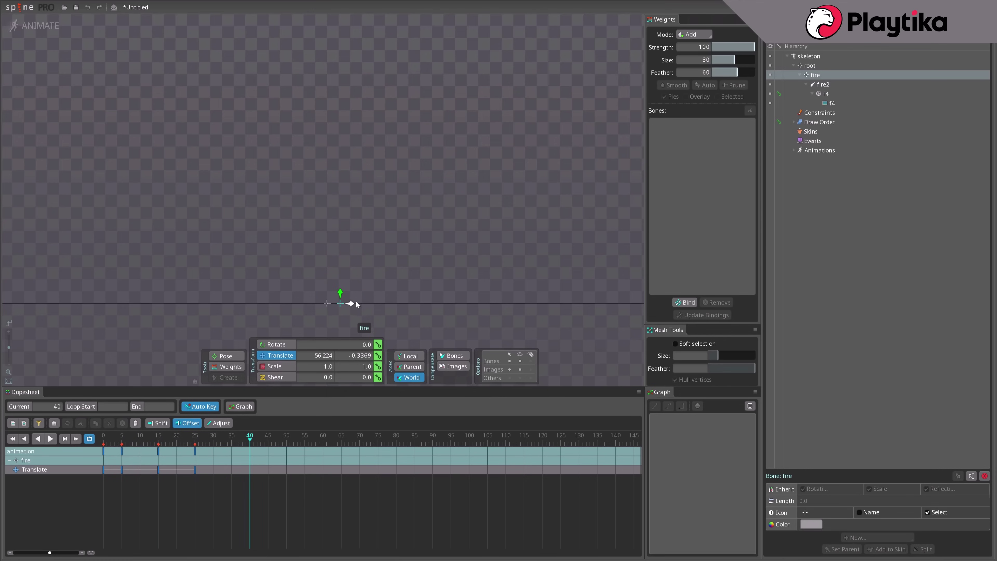
Ease the fire bone's translate keys with Bezier curves and respace the middle keys to frames 10, 20 and 30
drag(289, 492, 72, 423)
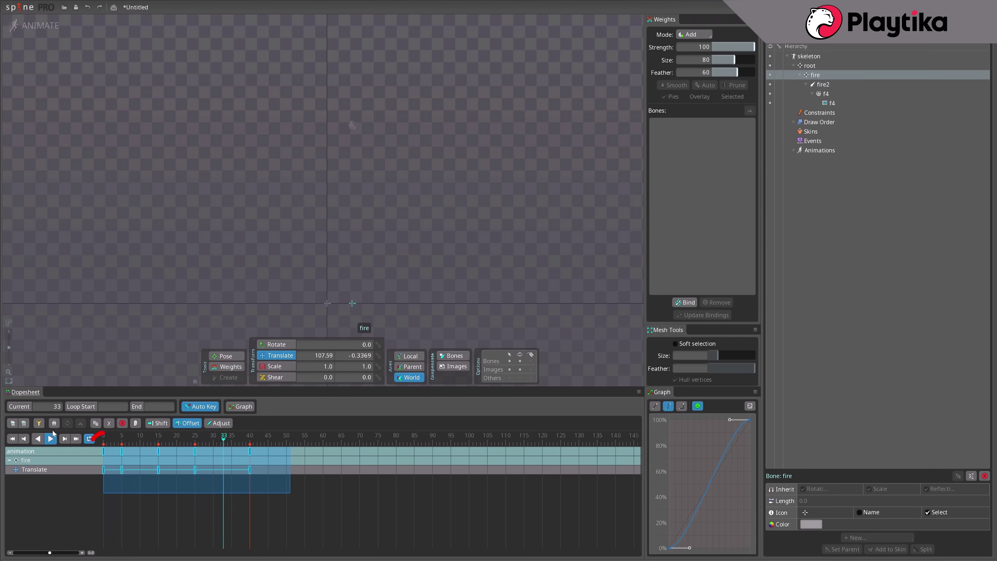
click(194, 518)
drag(114, 450, 209, 480)
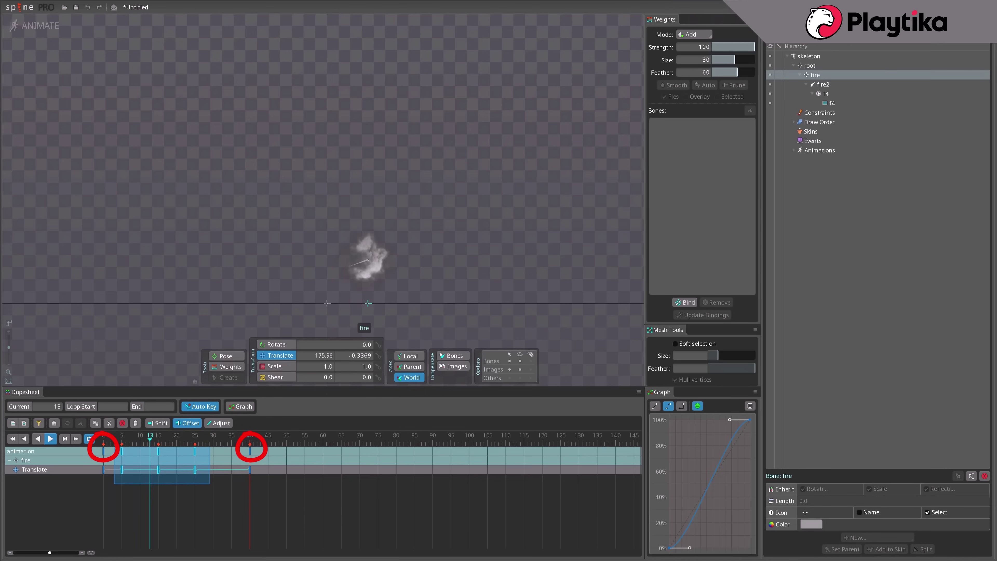
drag(148, 461, 170, 470)
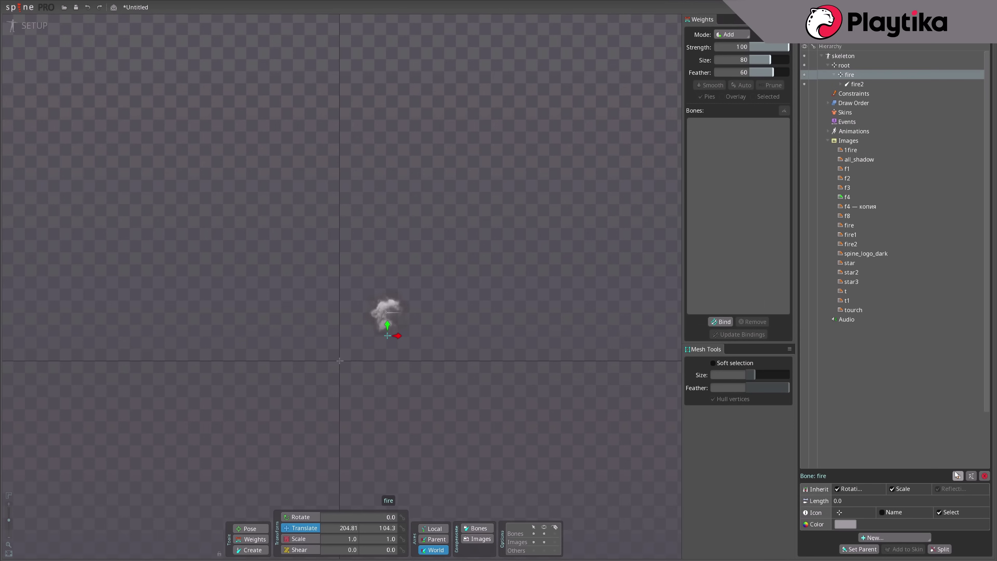
In Setup mode, duplicate the fire bone with its children twice, including the animation keys
click(958, 476)
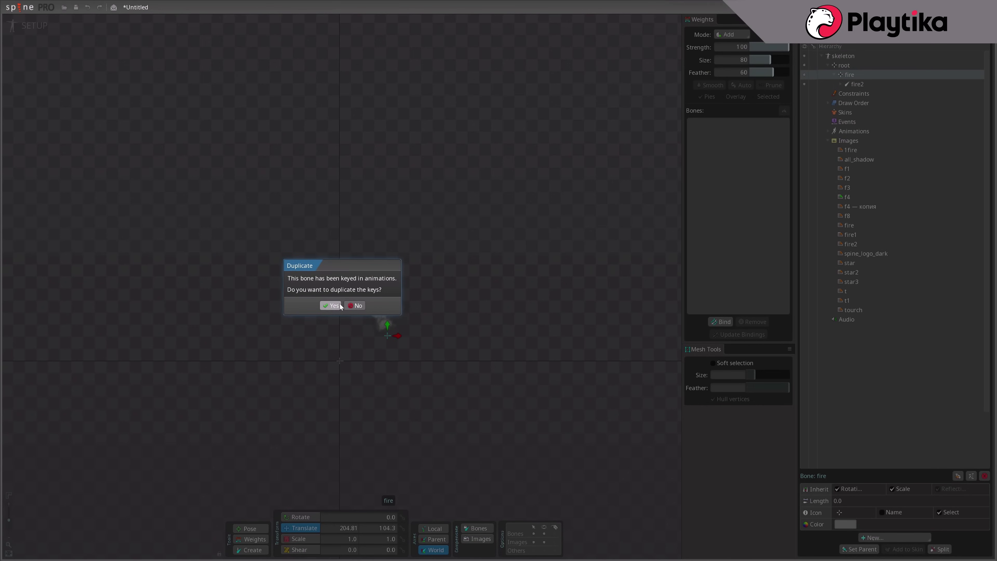
click(331, 306)
click(958, 476)
click(331, 305)
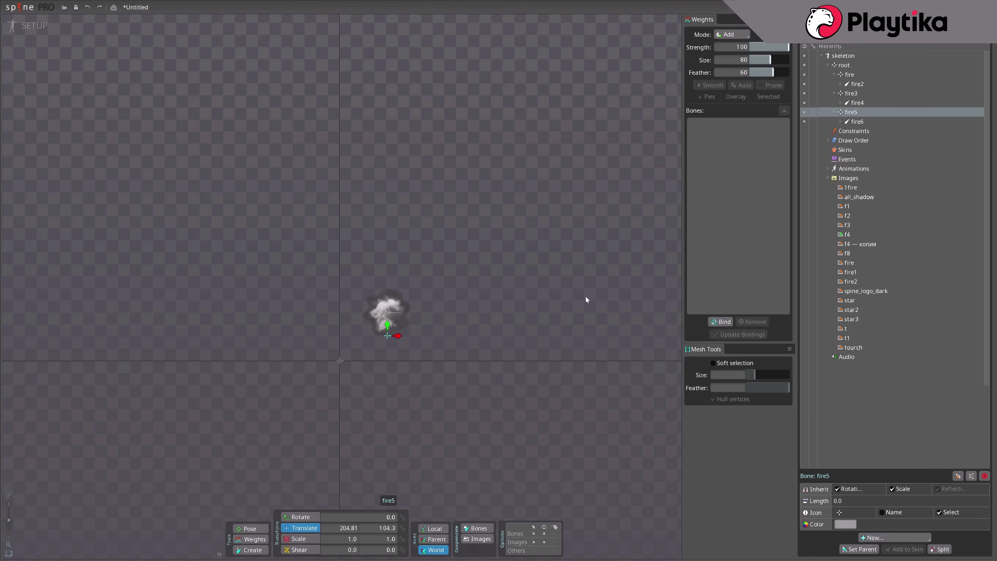
In Animate mode, offset all keys of the fire3 and fire4 bones by 12 frames within the 40-frame loop
click(34, 25)
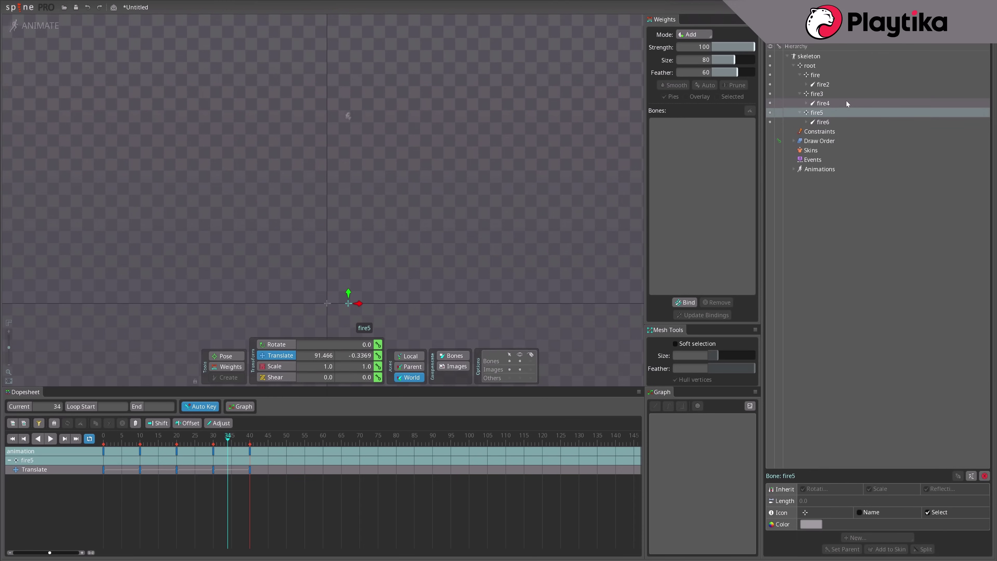
click(829, 95)
ctrl+click(822, 104)
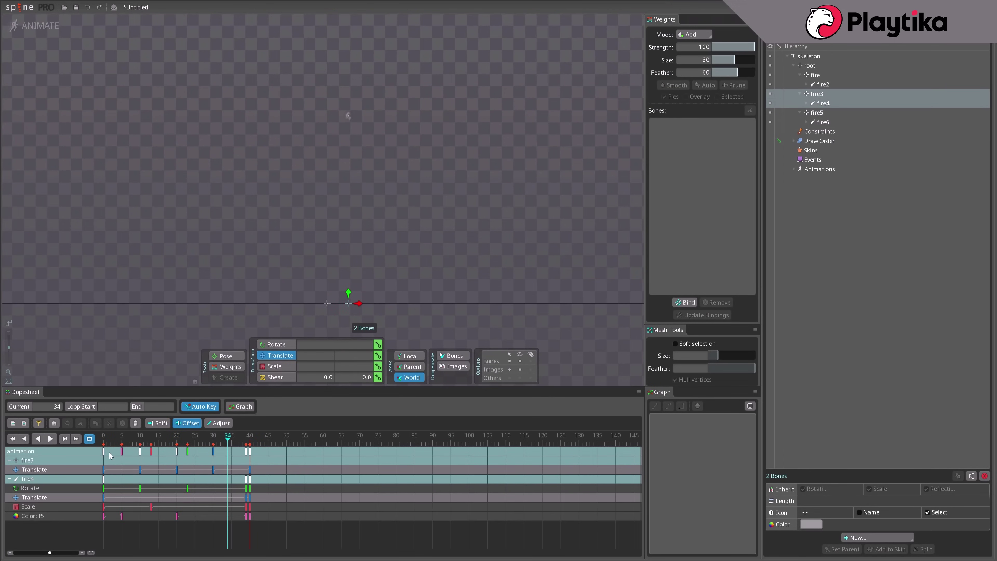
drag(104, 452, 148, 454)
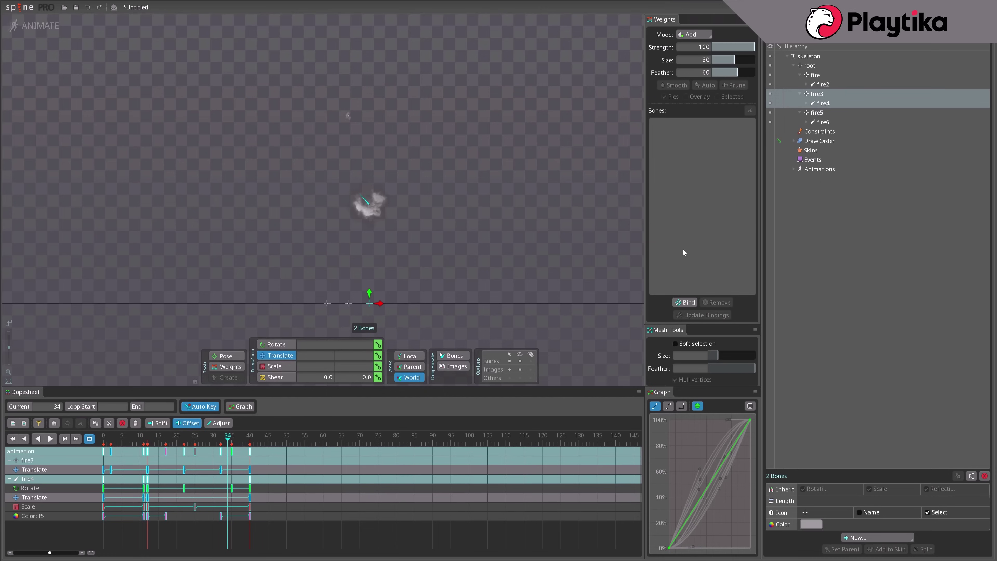
Offset all keys of the fire5 and fire6 bones by 28 frames within the 40-frame loop and play the result
click(817, 112)
ctrl+click(819, 122)
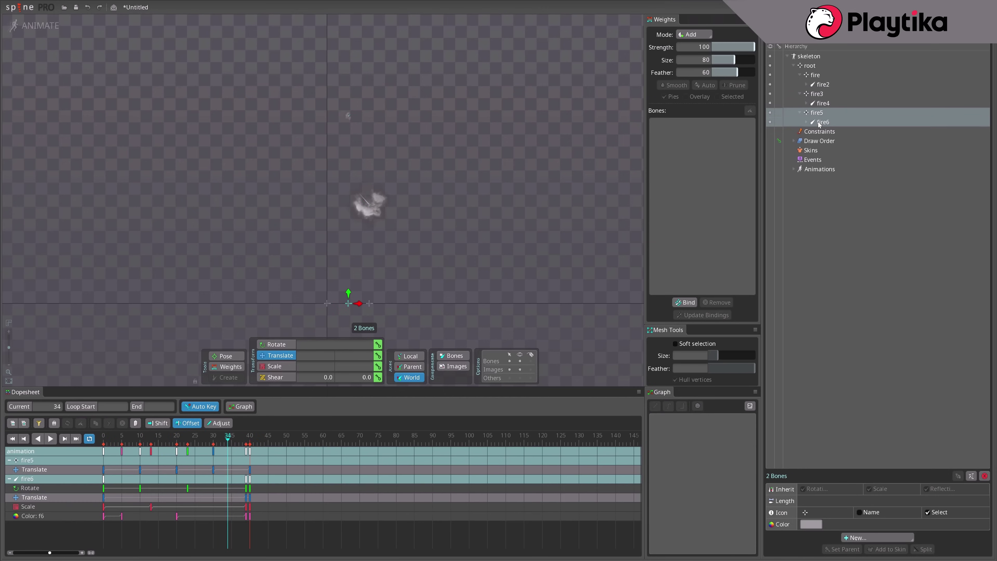
drag(104, 451, 205, 456)
key(d)
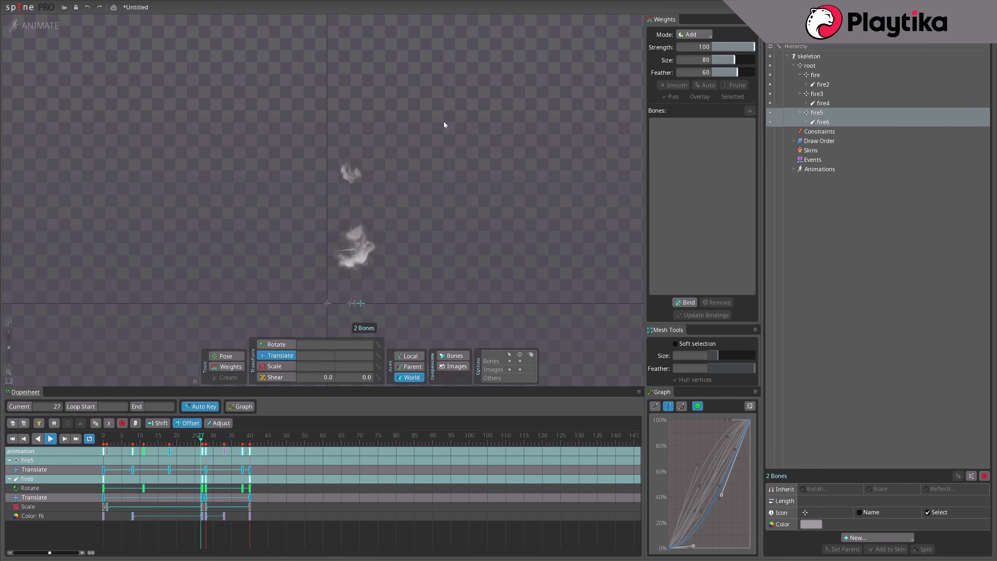
In Setup mode, scale up the fire2, fire4 and fire6 bones together, and return to Animate mode
key(ctrl+Tab)
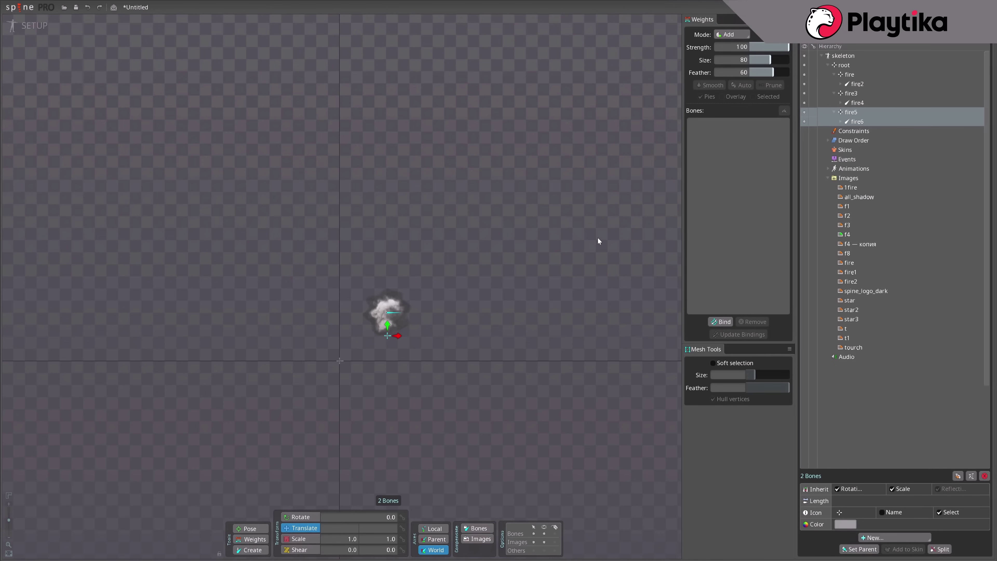
click(861, 85)
ctrl+click(862, 104)
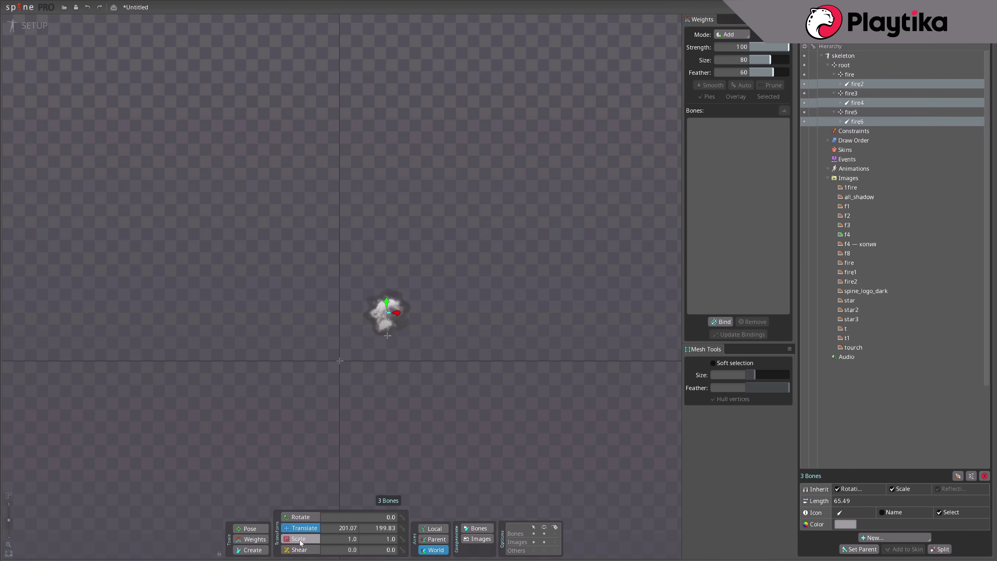
drag(543, 347, 559, 330)
click(34, 25)
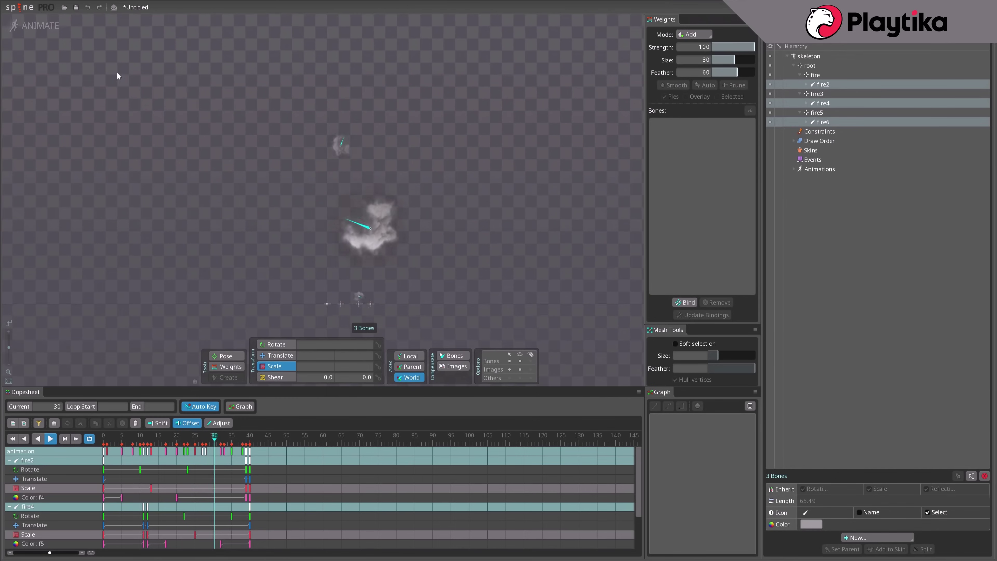
In Setup mode, create a horizontal bone about 157 long under root, below the flame image, and name it flame
key(Tab)
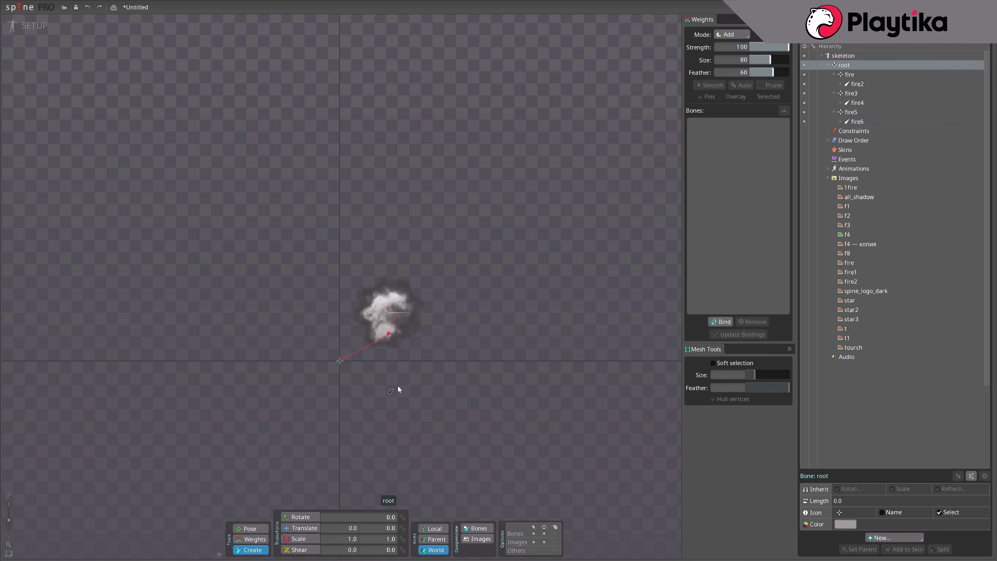
drag(397, 386, 444, 388)
text(0)
key(Return)
key(x)
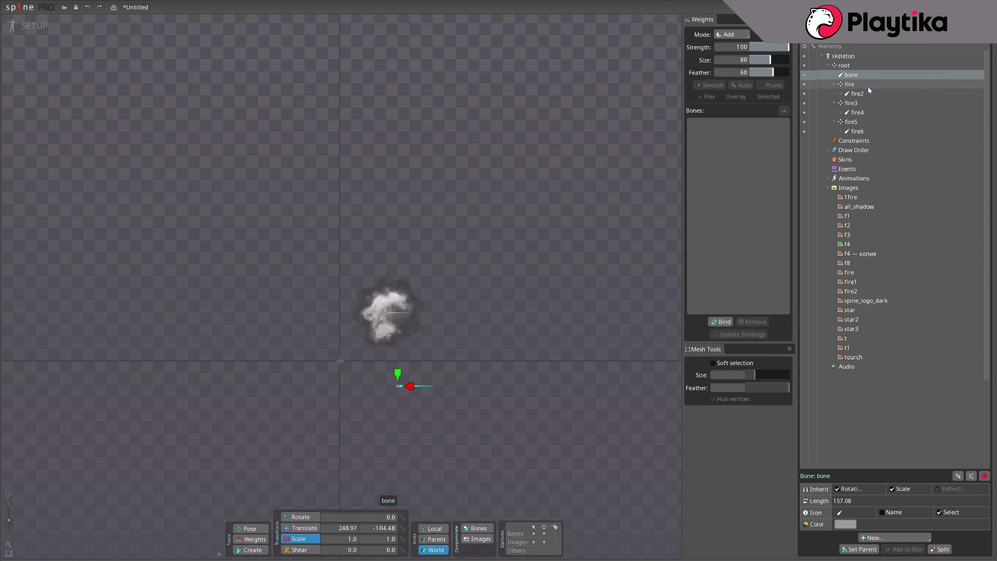
double_click(854, 75)
text(flame)
key(Return)
key(v)
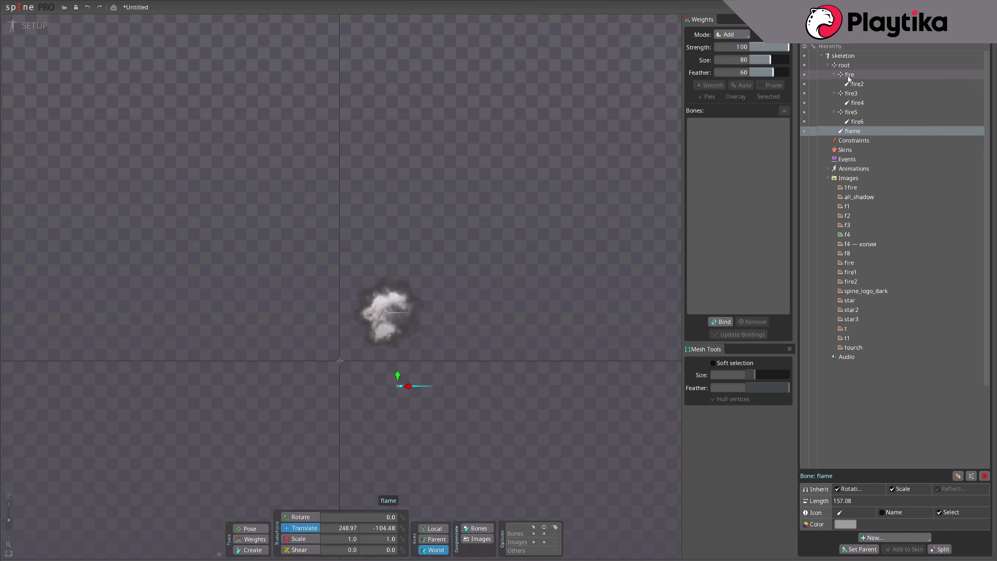
Parent the fire, fire3 and fire5 bones to the flame bone
click(849, 76)
ctrl+click(848, 94)
ctrl+click(848, 113)
drag(848, 112, 853, 130)
click(855, 74)
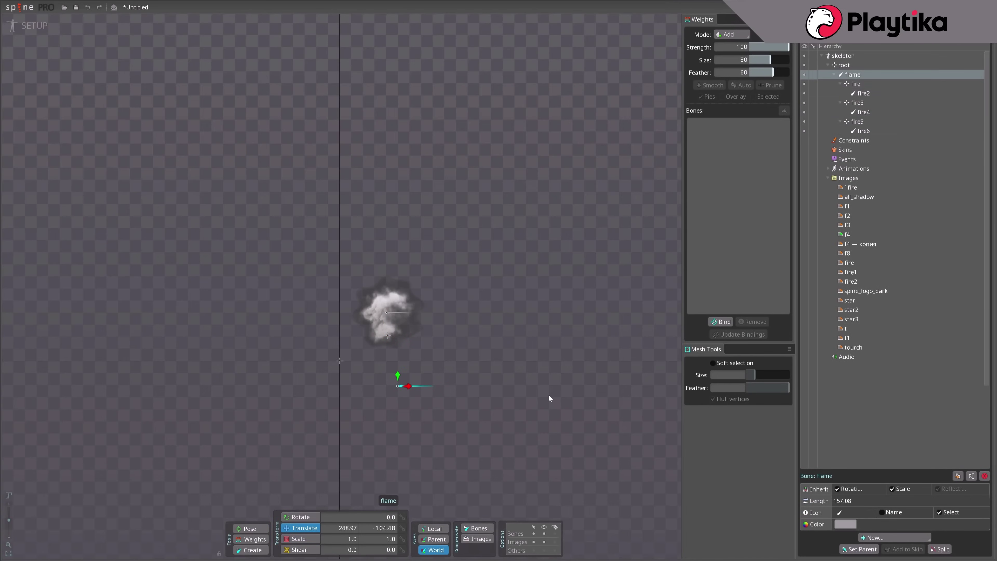
mouse_move(472, 444)
mouse_down()
mouse_move(499, 438)
mouse_move(473, 443)
mouse_up()
Duplicate the flame bone with its children twice, including the animation keys
right_click(862, 75)
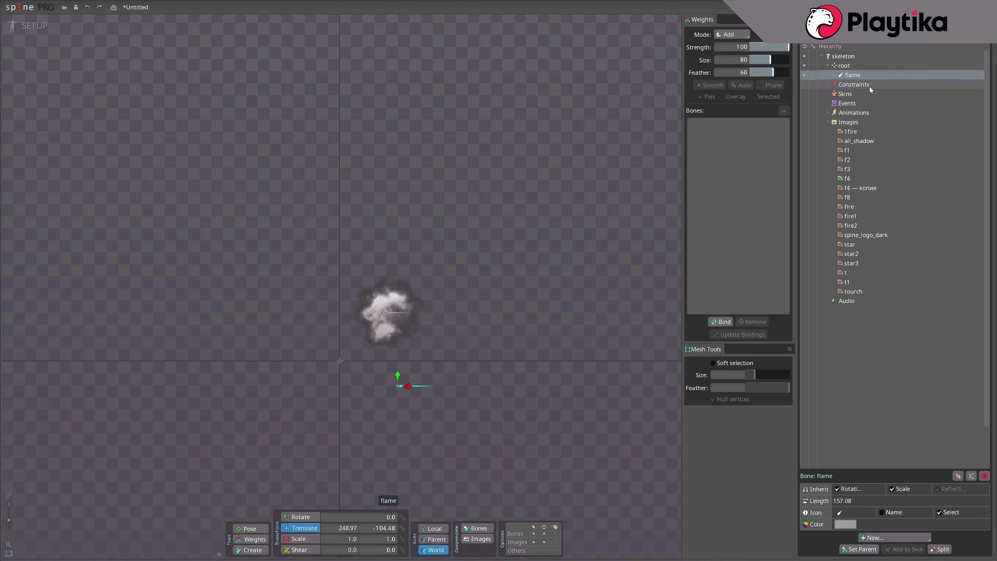
key(ctrl+d)
click(334, 305)
key(ctrl+d)
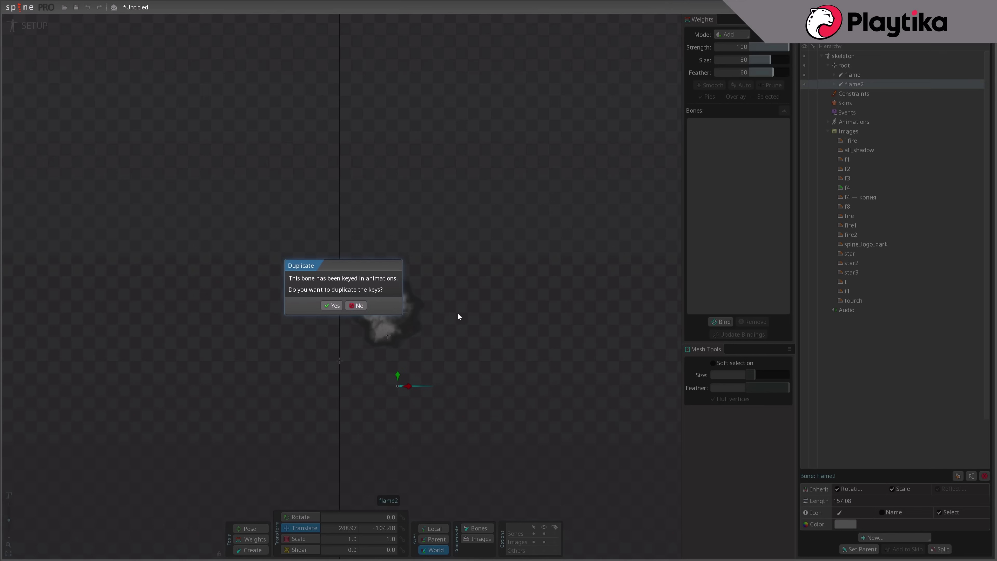
key(Return)
In Animate mode at frame 0, mirror flame2 with a scale X of -1 and move it to overlap the original flame
click(853, 85)
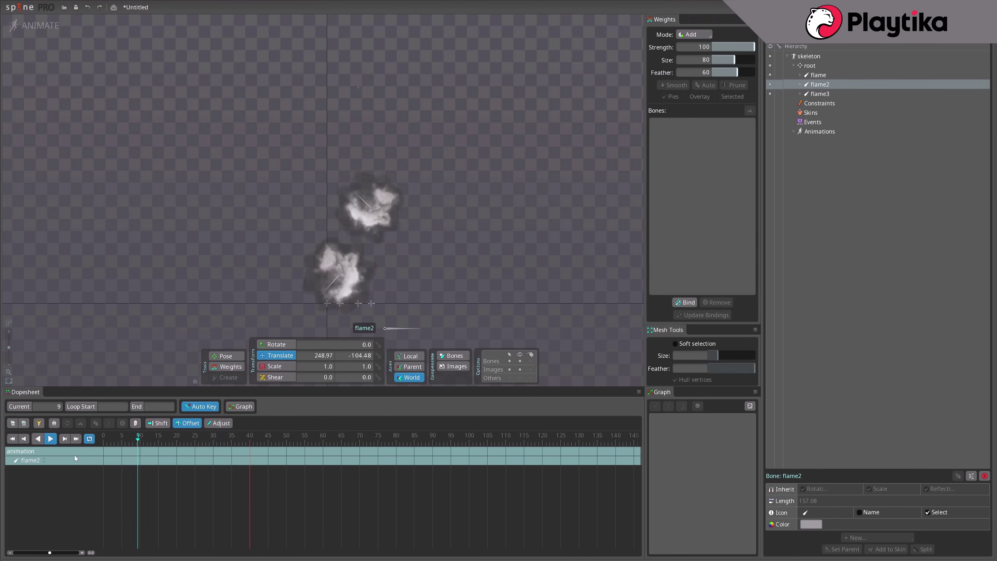
click(50, 439)
drag(163, 442, 25, 443)
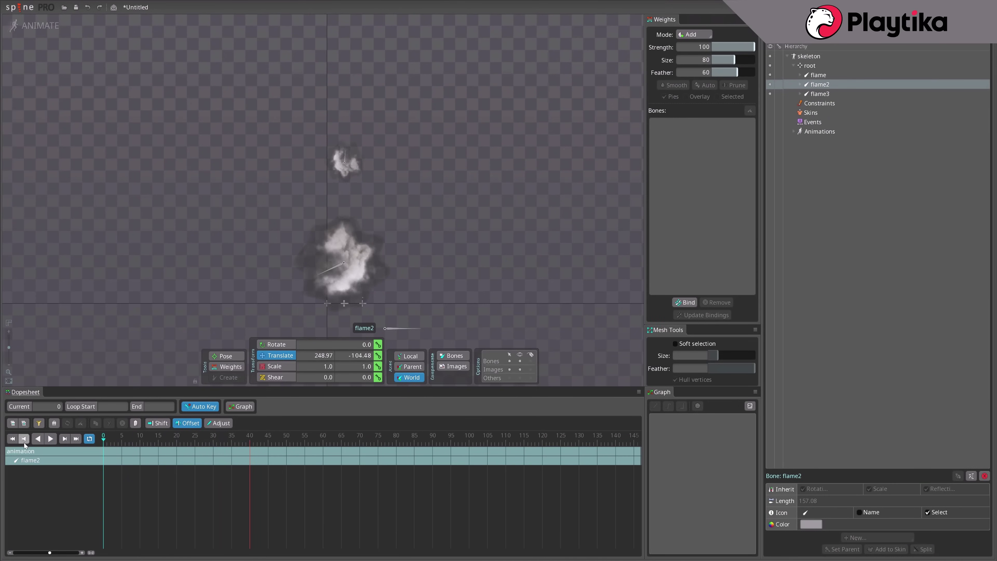
click(324, 366)
text(-)
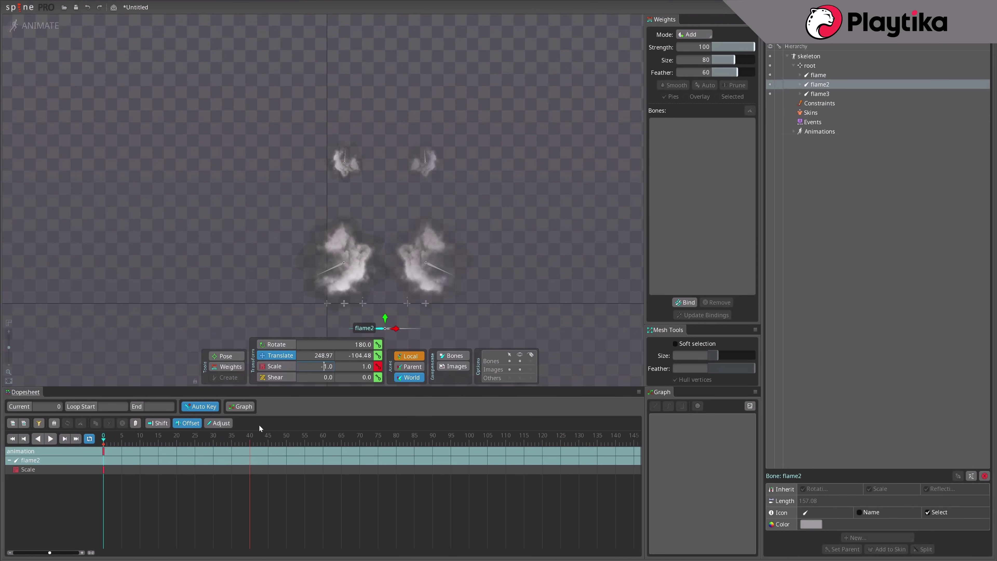
drag(503, 304, 377, 304)
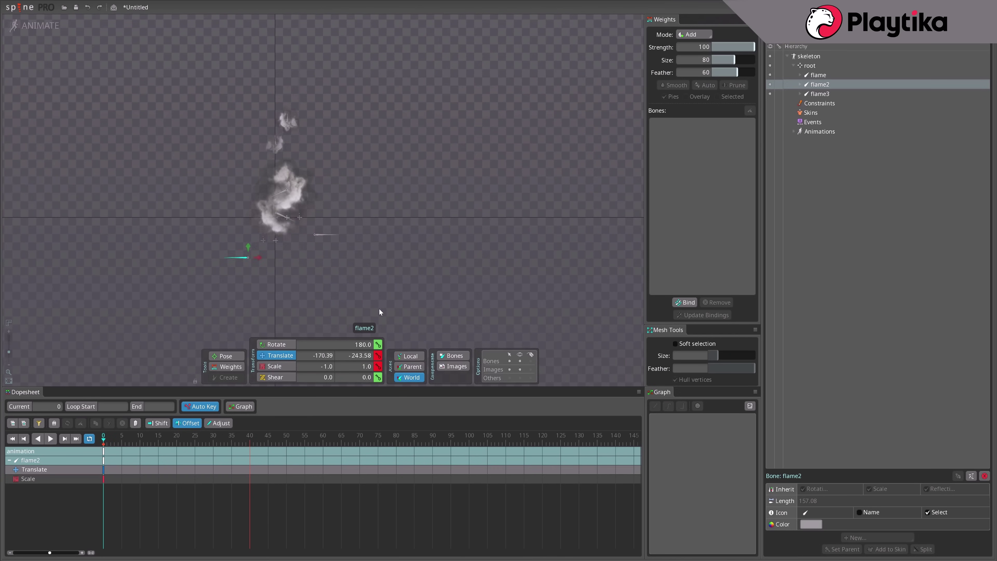
Offset all keys of the six fire bones under flame2 within the 40-frame loop
click(800, 85)
click(823, 94)
shift+click(831, 141)
click(187, 423)
key(ctrl+a)
drag(104, 451, 121, 455)
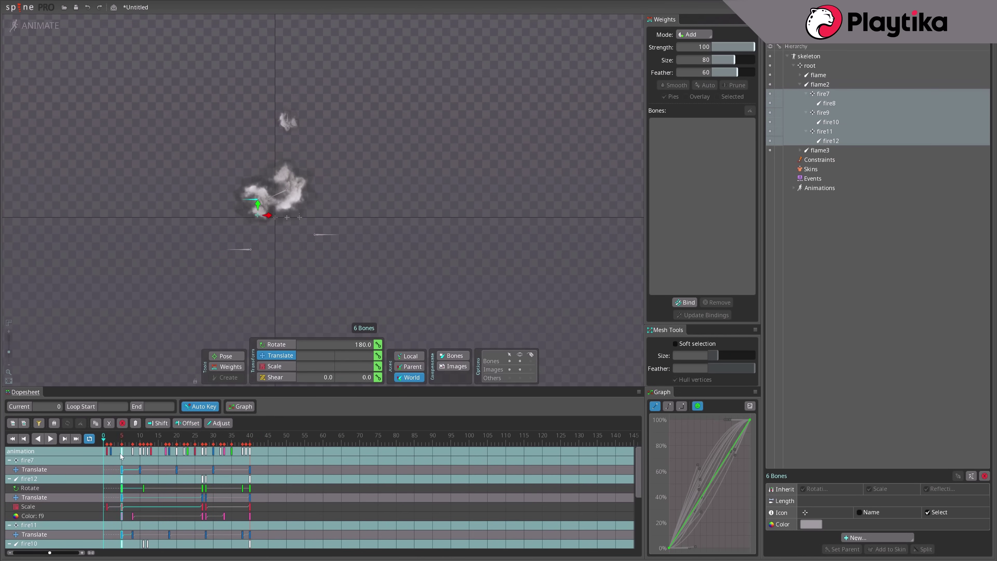
key(ctrl+z)
drag(329, 480, 178, 459)
click(188, 423)
Move the flame3 bone down and left so its pieces sit at the flame's base, and scale it down at frame 0
click(800, 84)
click(800, 93)
click(820, 93)
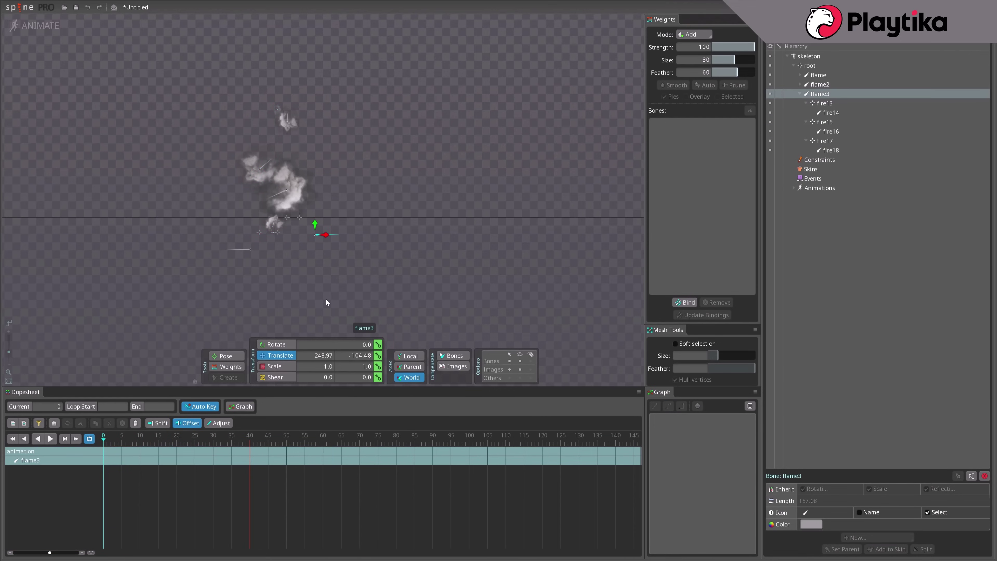
mouse_move(357, 265)
mouse_down()
mouse_move(338, 307)
mouse_move(356, 322)
mouse_move(347, 259)
mouse_up()
click(277, 367)
drag(428, 307, 401, 286)
click(283, 356)
Offset all keys of the fire13 to fire18 bones within the loop and play the animation
click(840, 104)
shift+click(836, 150)
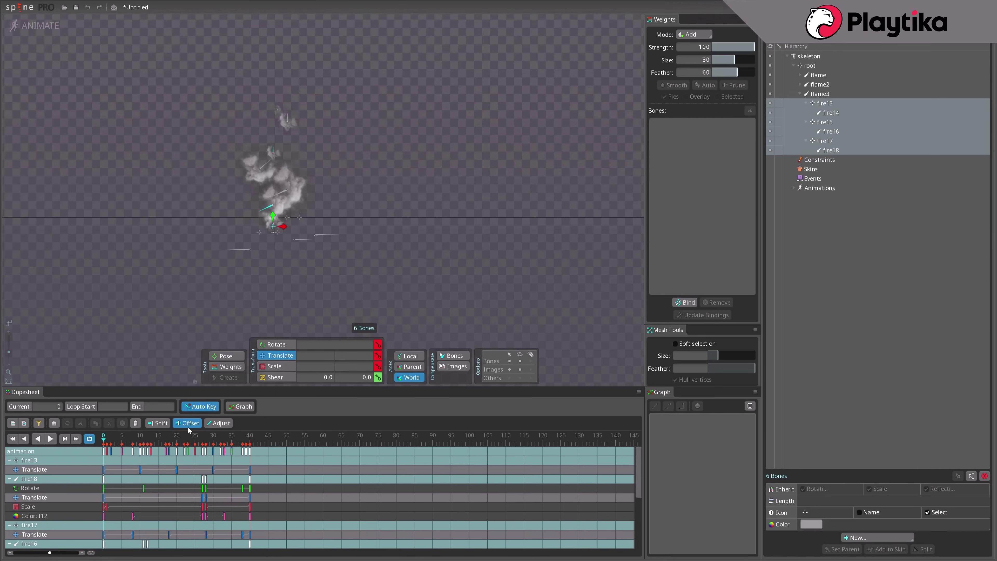
drag(322, 502, 102, 451)
drag(178, 474, 140, 479)
click(50, 439)
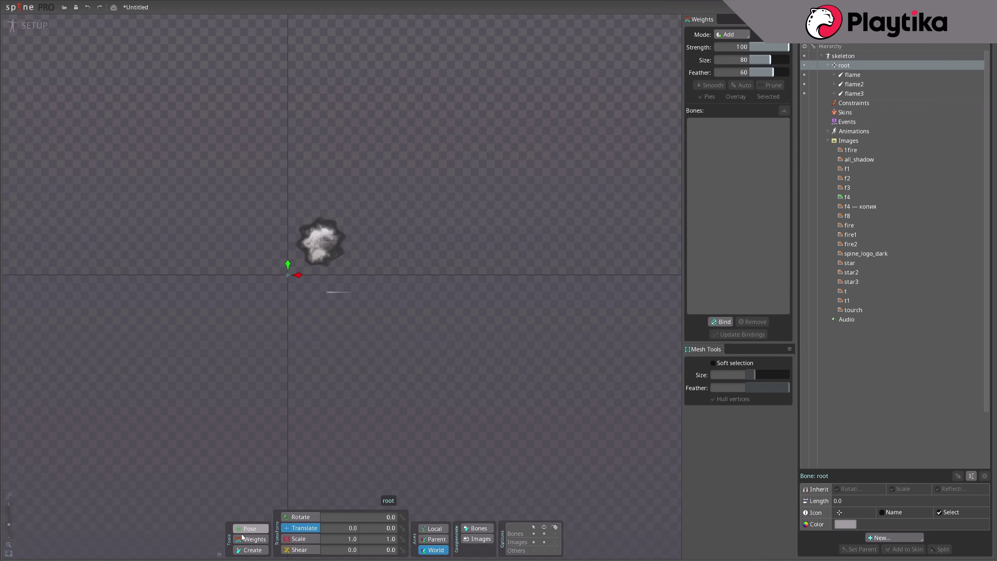
In Setup mode, create a zero-length bone under root, below the flame image, and rename it all
click(319, 324)
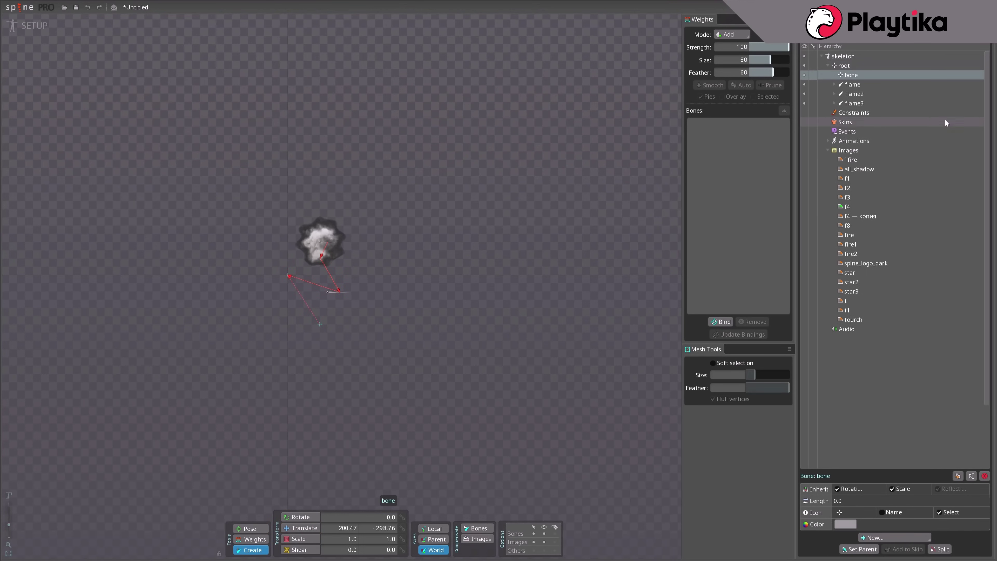
double_click(851, 75)
text(all)
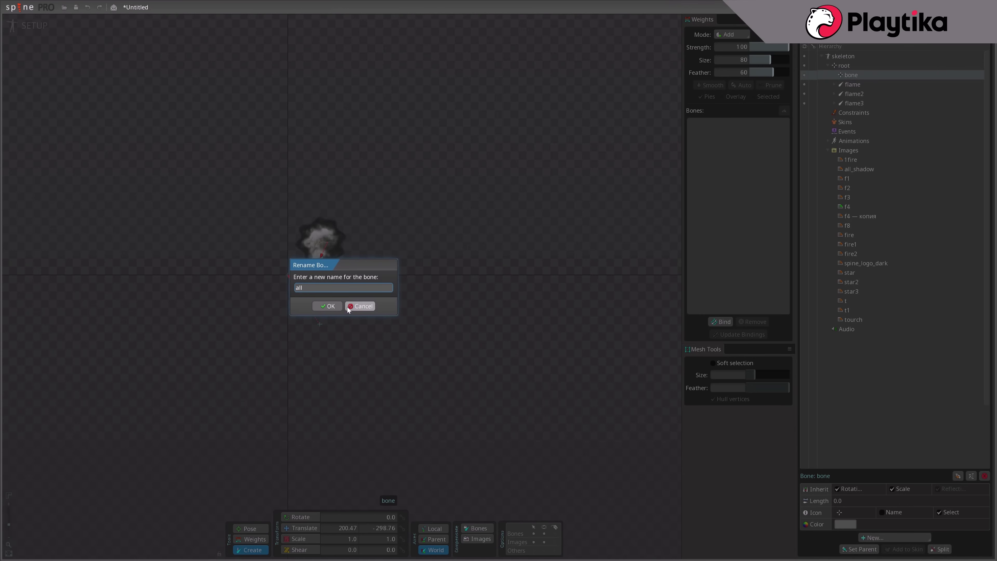
click(334, 306)
Parent the flame, flame2 and flame3 bones to the all bone and collapse its branch
click(857, 86)
shift+click(858, 104)
drag(853, 85, 863, 76)
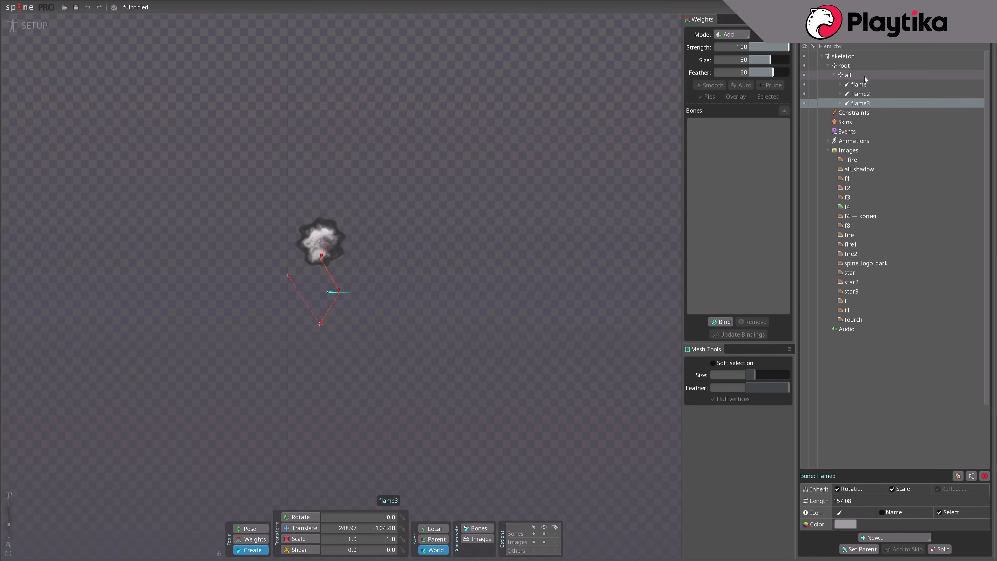
click(833, 74)
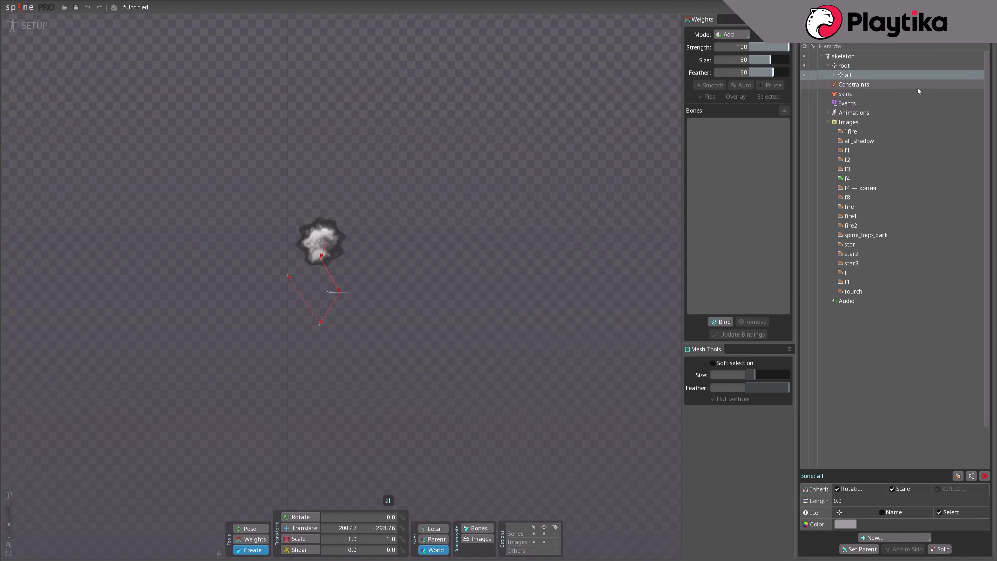
Duplicate the all bone with its children twice, including the animation keys
click(957, 476)
click(333, 307)
click(958, 476)
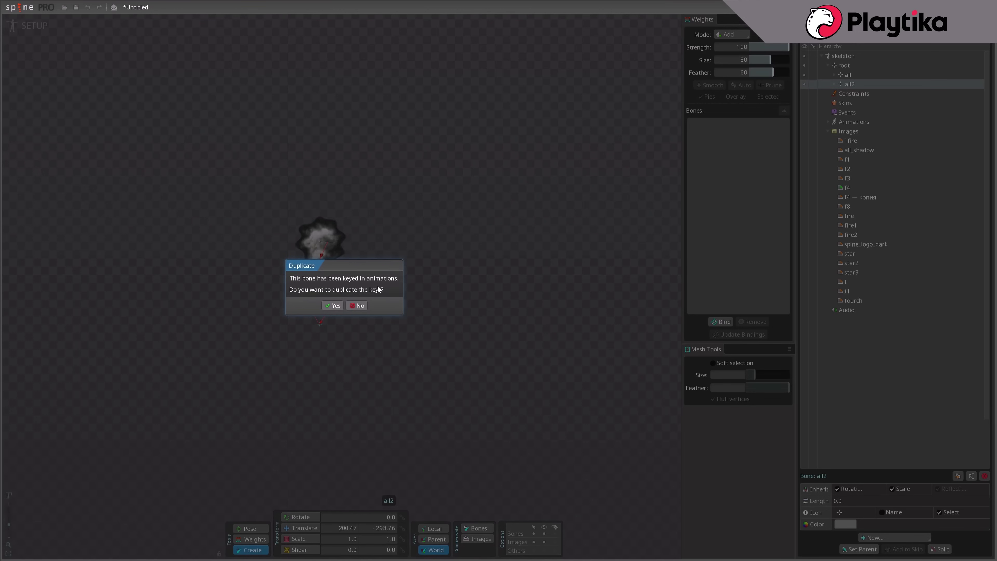
click(332, 307)
In Animate mode, move the all2 bone upward so its flames extend above the original ones
click(34, 26)
click(816, 84)
click(286, 357)
key(space)
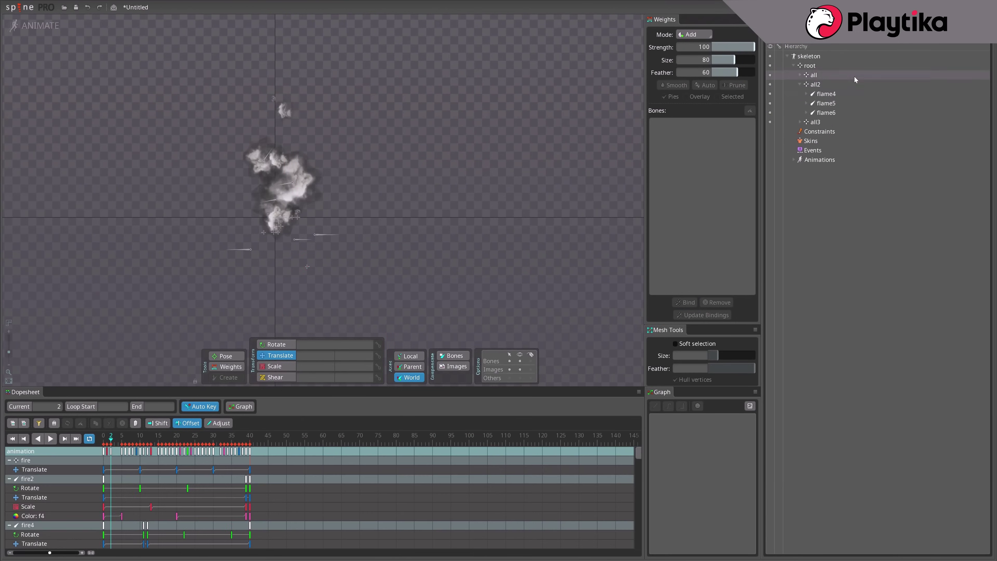
click(824, 84)
drag(386, 300, 392, 269)
Lower the all3 bone below the original flames and shift its translate key to frame 0
click(816, 122)
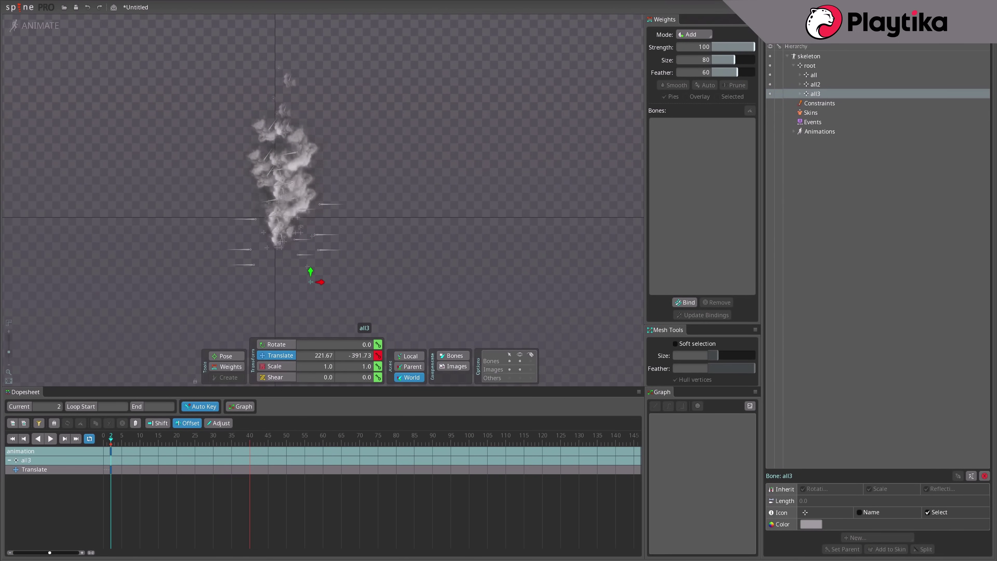
click(71, 458)
click(191, 427)
drag(110, 452, 103, 452)
drag(459, 314, 411, 307)
Shift the all2 bone's key to frame 0 and readjust the bone's position and scale
click(816, 84)
drag(111, 451, 103, 451)
drag(409, 275, 394, 304)
drag(275, 367, 438, 233)
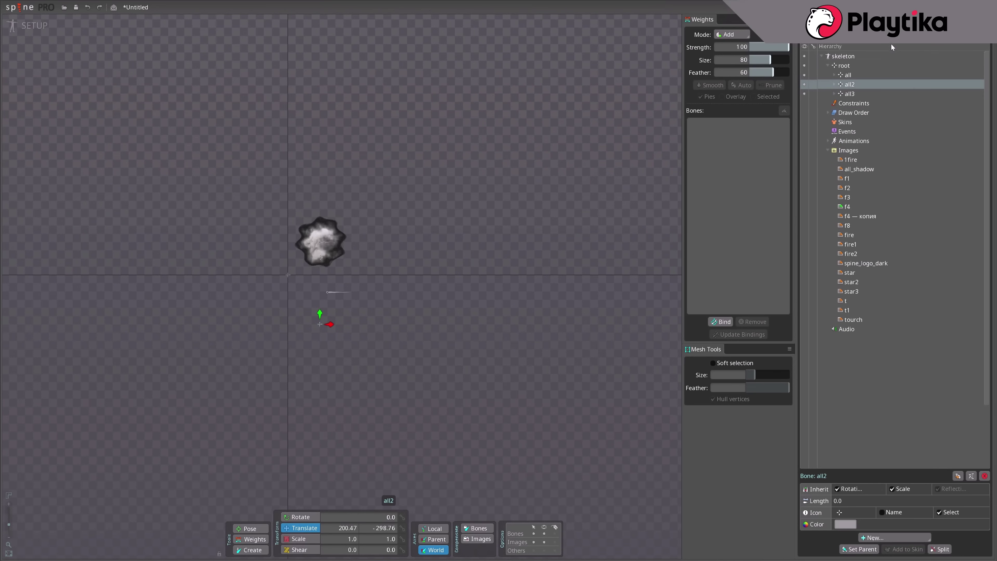
In Setup mode, set the blending of all 27 flame slots to Additive
click(850, 75)
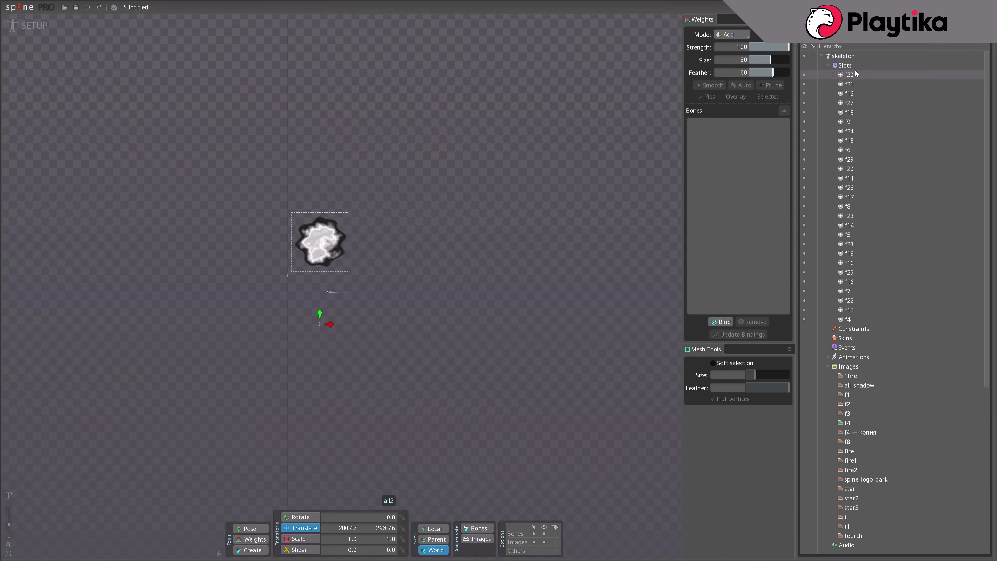
shift+click(848, 319)
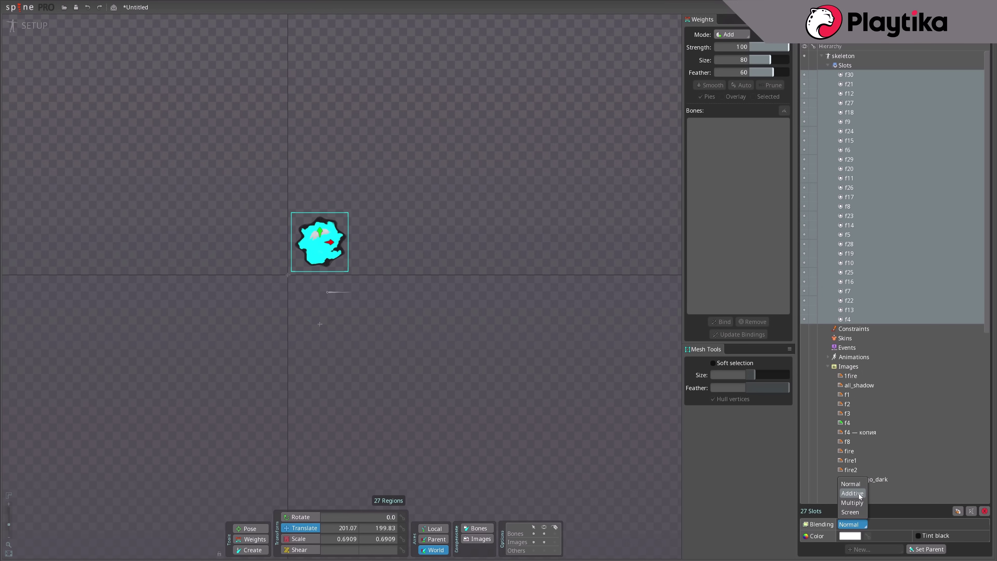
click(852, 494)
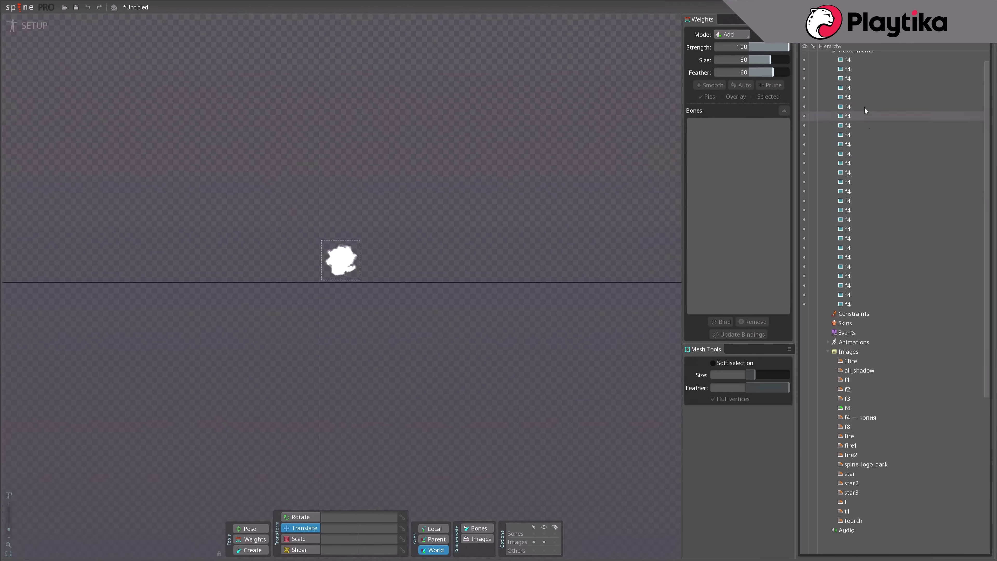
Tint all 27 f4 attachments orange with colour FF6A00FF and play the fire in Animate mode
click(864, 106)
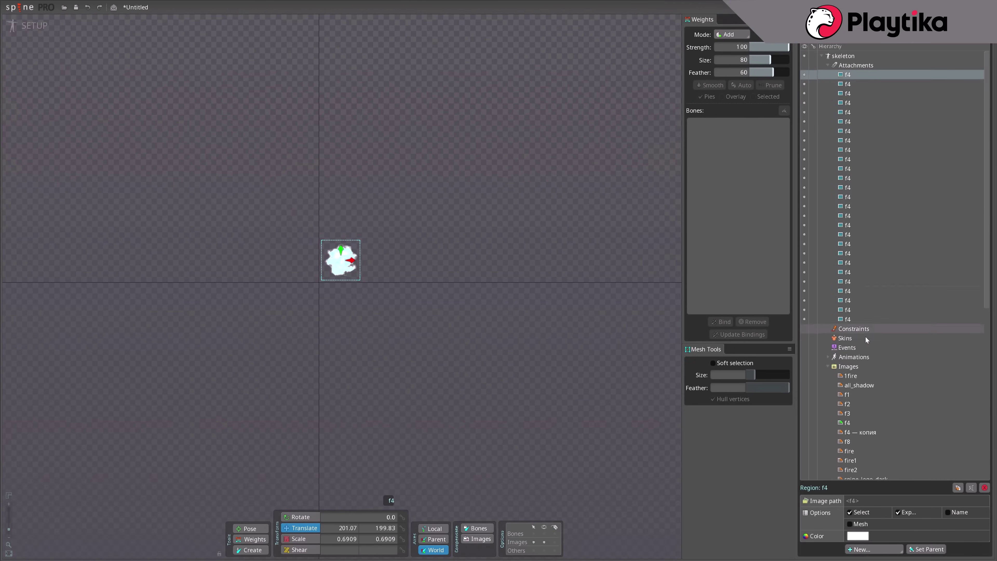
shift+click(862, 319)
click(847, 535)
drag(387, 185, 736, 241)
click(696, 236)
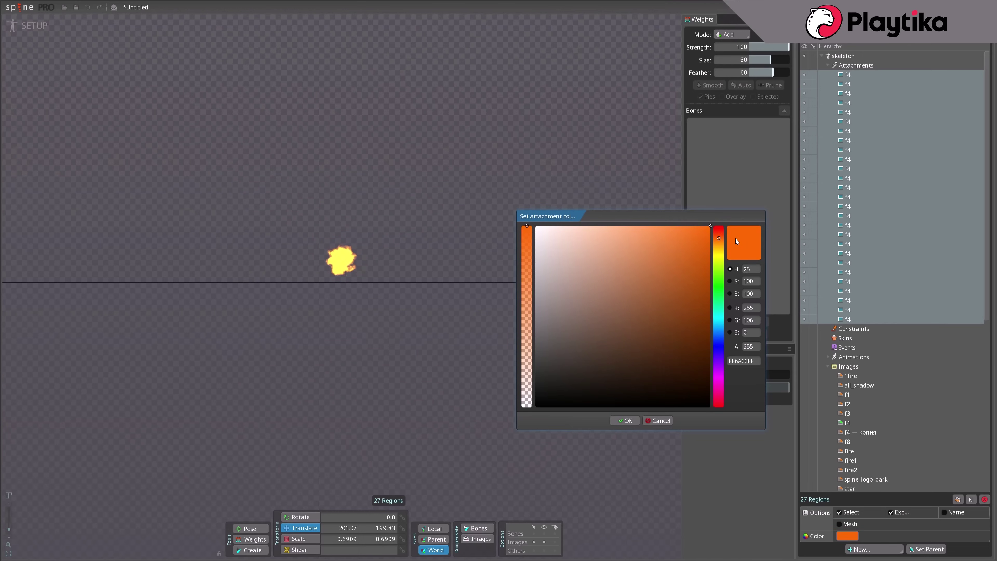
click(624, 420)
click(34, 25)
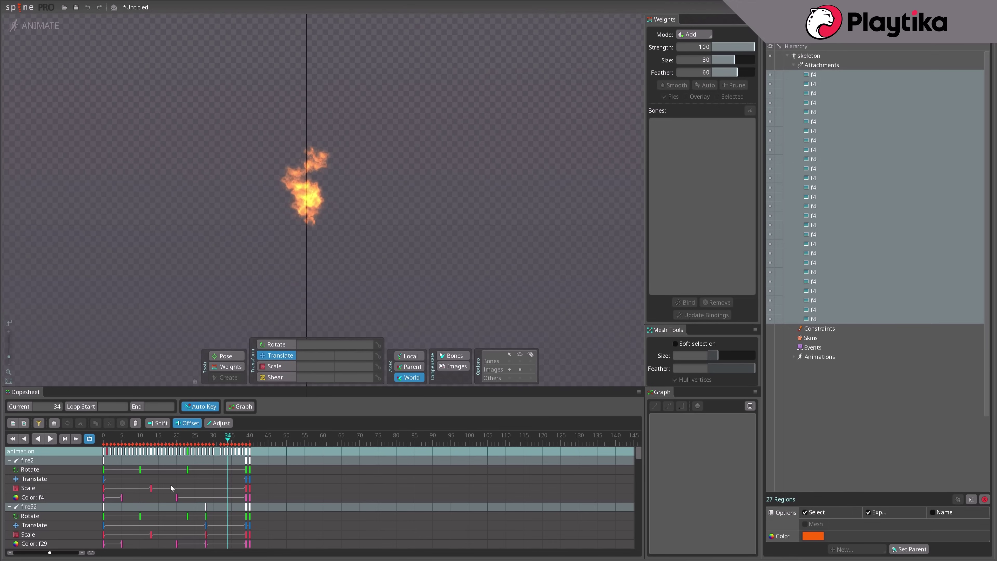
click(51, 438)
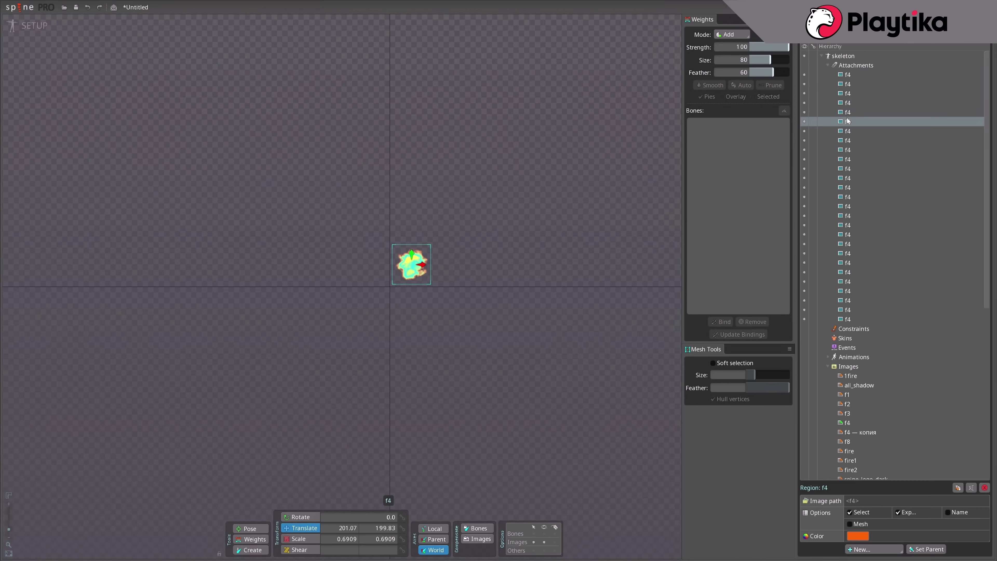
Select seven non-adjacent f4 attachments scattered through the list and tint them red
shift+click(847, 159)
shift+click(847, 197)
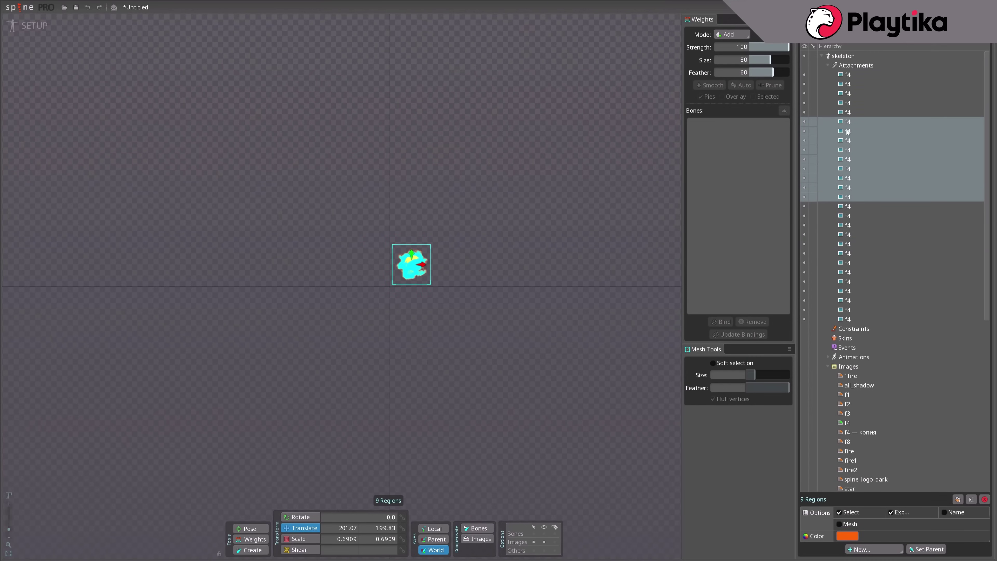
click(847, 103)
ctrl+click(846, 122)
ctrl+click(847, 188)
ctrl+click(846, 216)
ctrl+click(846, 272)
ctrl+click(846, 300)
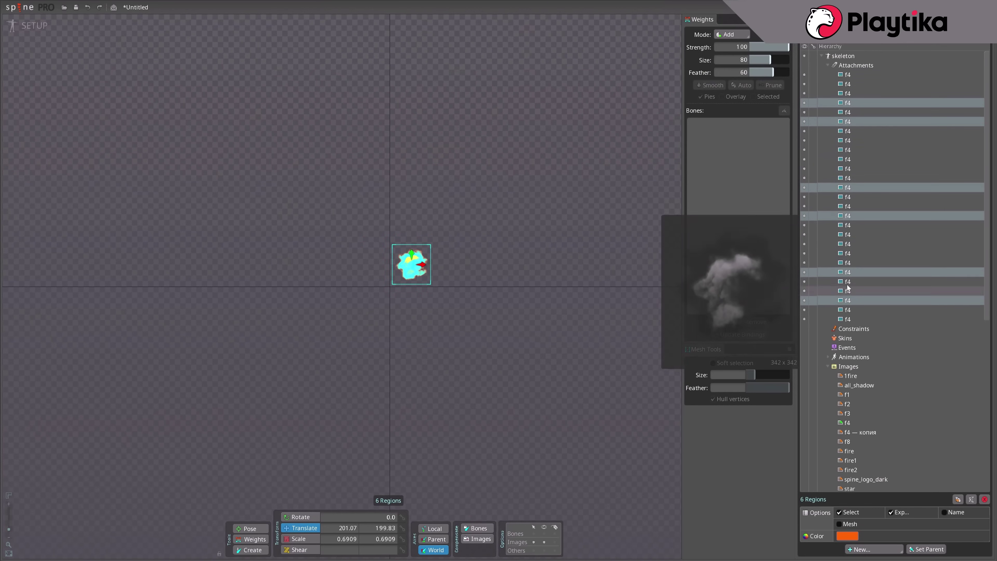
ctrl+click(847, 254)
click(847, 535)
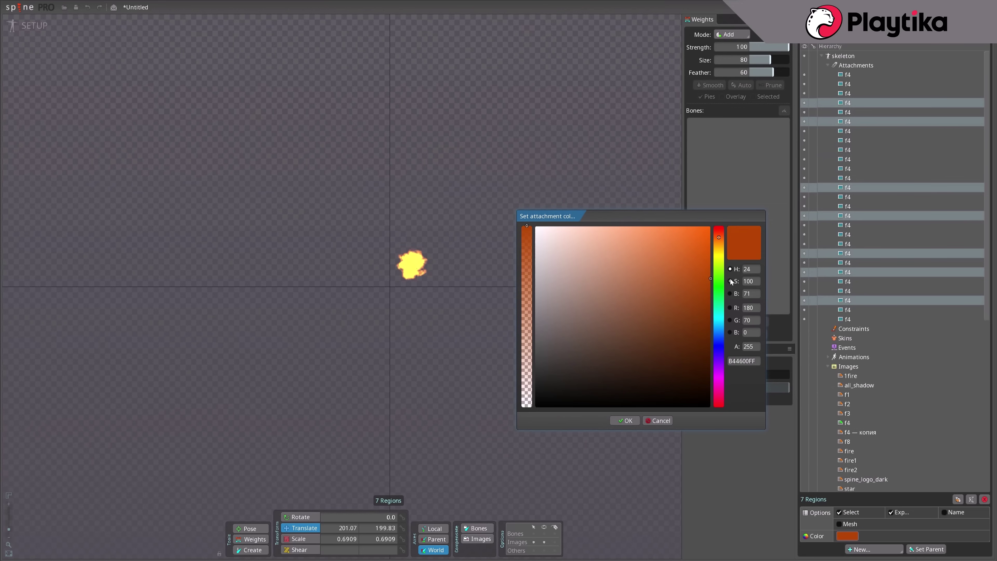
drag(720, 236, 719, 225)
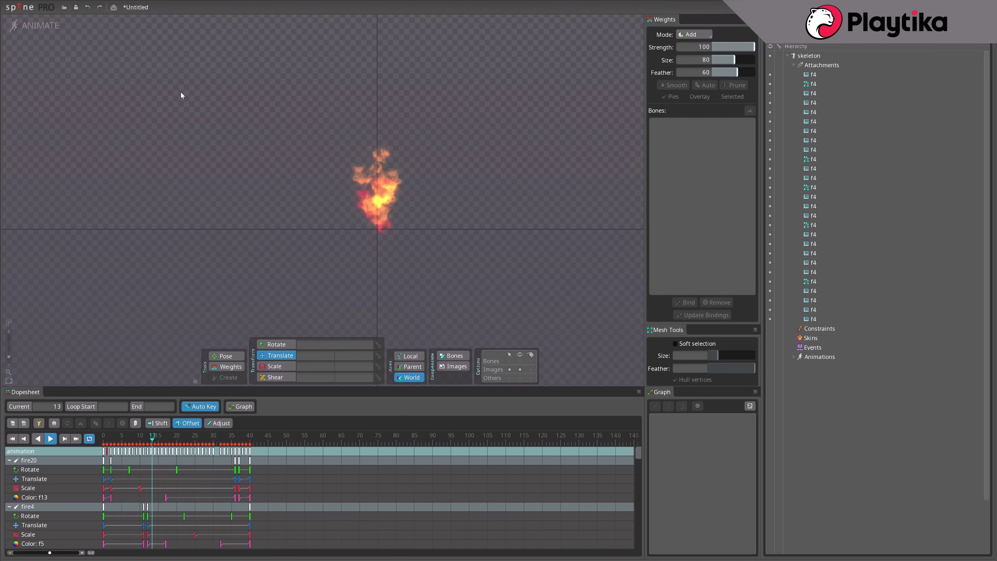
In Setup mode, create a bone about 125 long below the flames and parent all, all2 and all3 to it
click(32, 20)
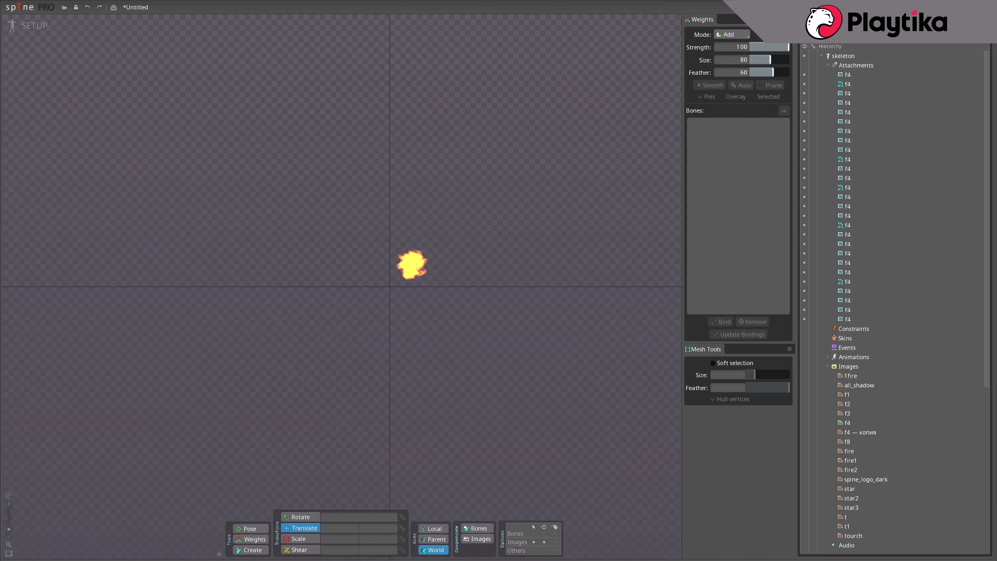
click(253, 550)
scroll(411, 305, up, 4)
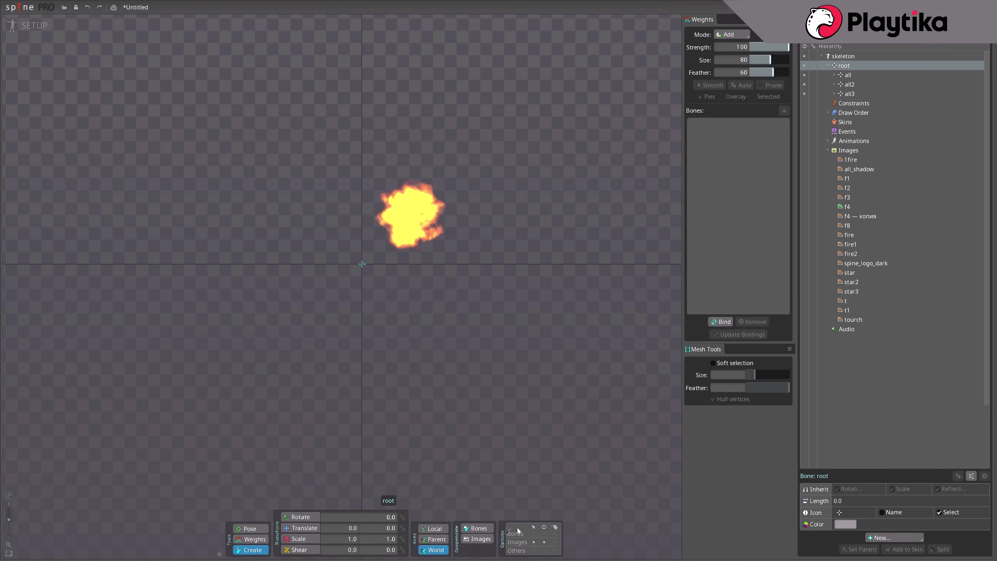
drag(411, 387, 439, 387)
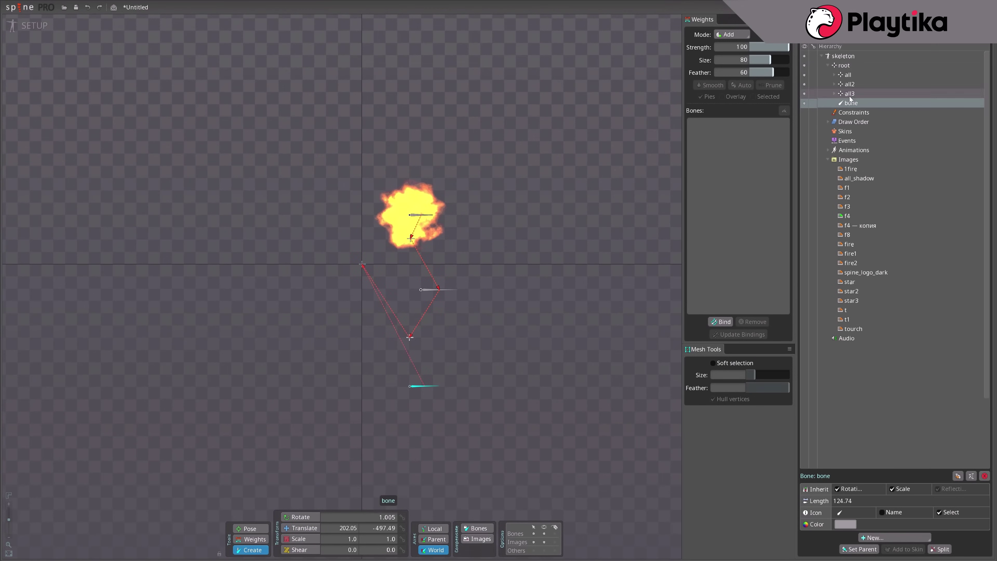
drag(851, 74, 852, 103)
right_click(863, 77)
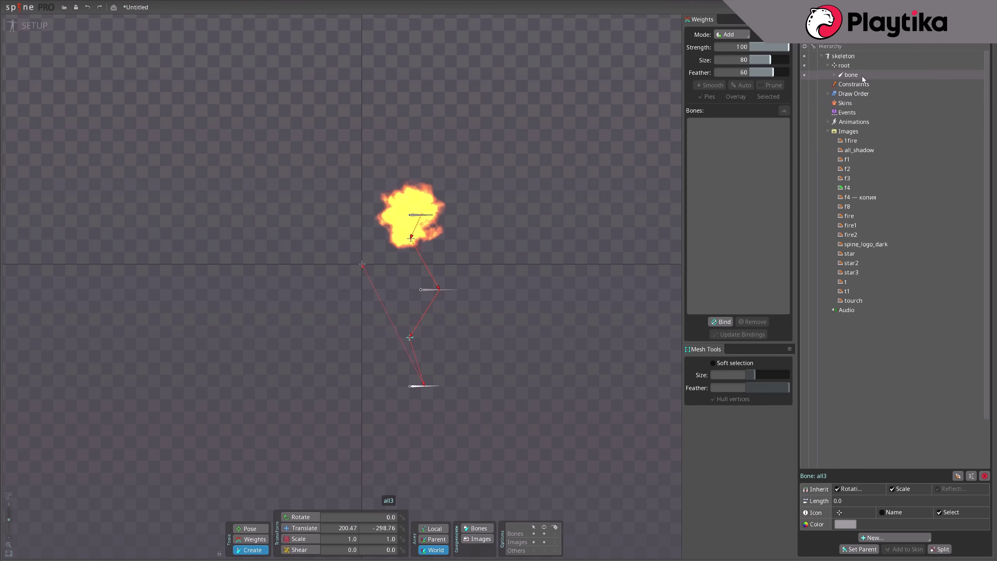
Duplicate the new parent bone with its flame hierarchy and move the copy horizontally to X -423.72
key(ctrl+d)
key(Return)
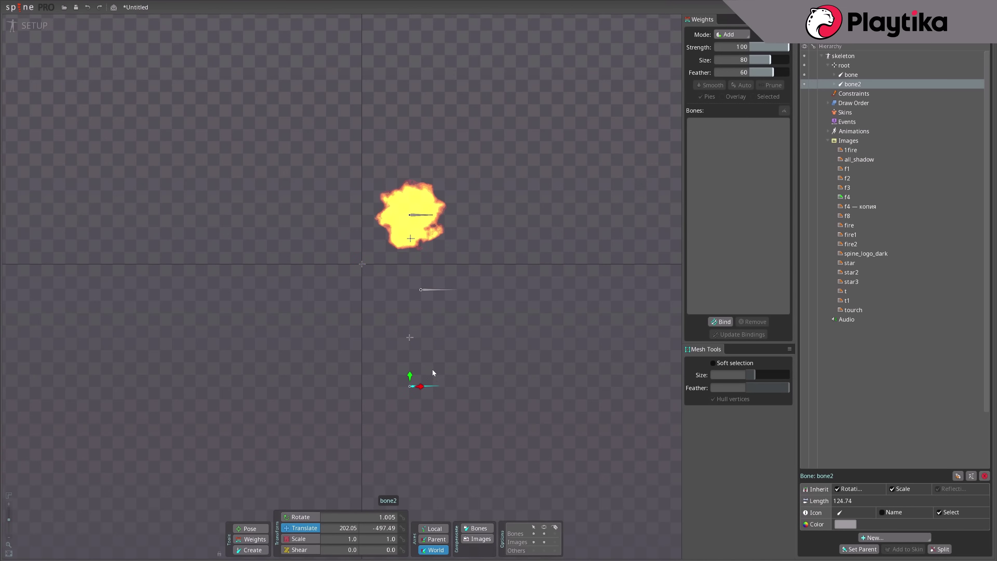
drag(421, 386, 272, 387)
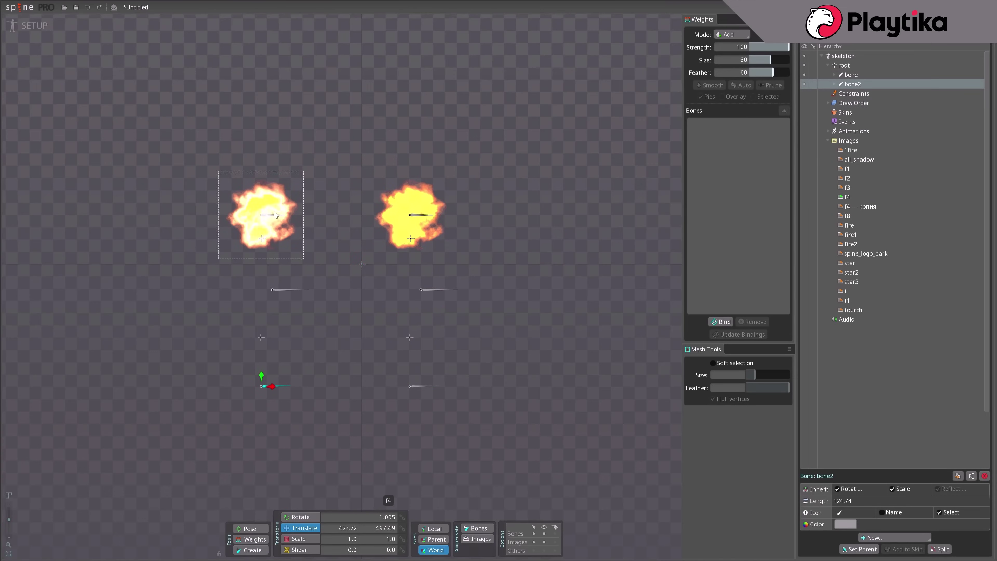
Set the blending of 22 duplicated flame slots to Normal and mirror bone2 with an X scale of -1
click(274, 199)
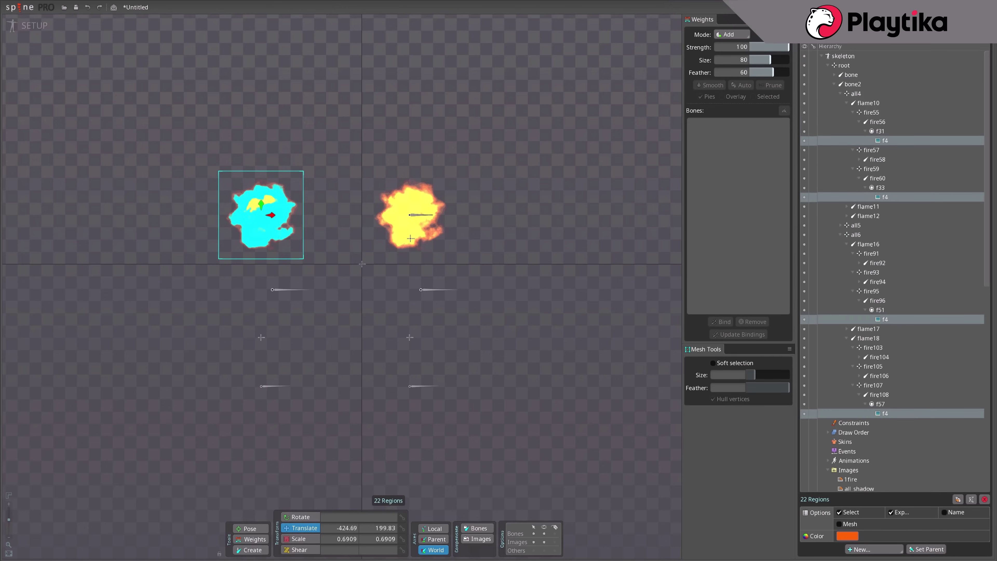
click(916, 34)
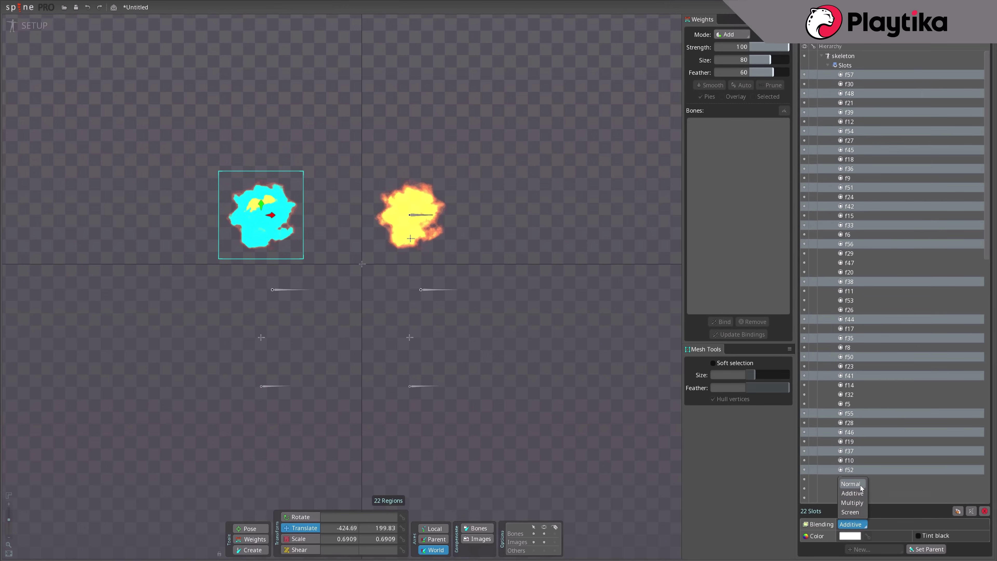
click(851, 484)
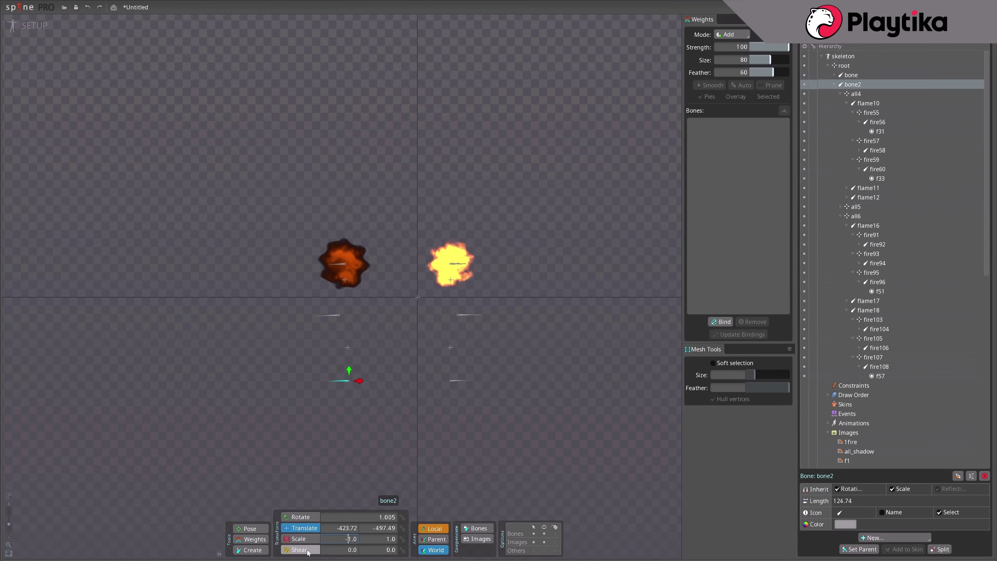
drag(252, 356, 253, 358)
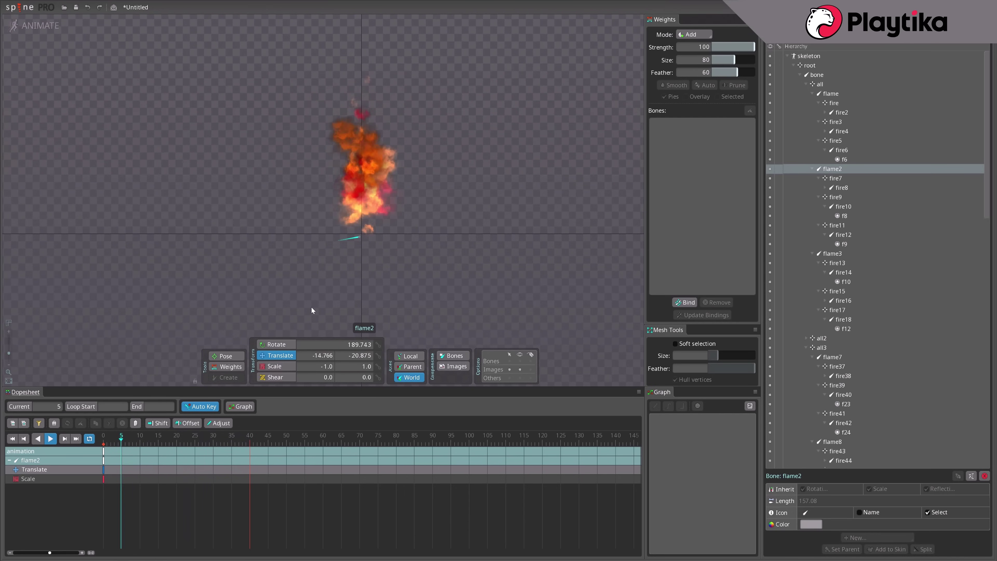
In Setup mode, create a vertical bone about 234 long under root, between the two flame groups, and name it light
click(37, 26)
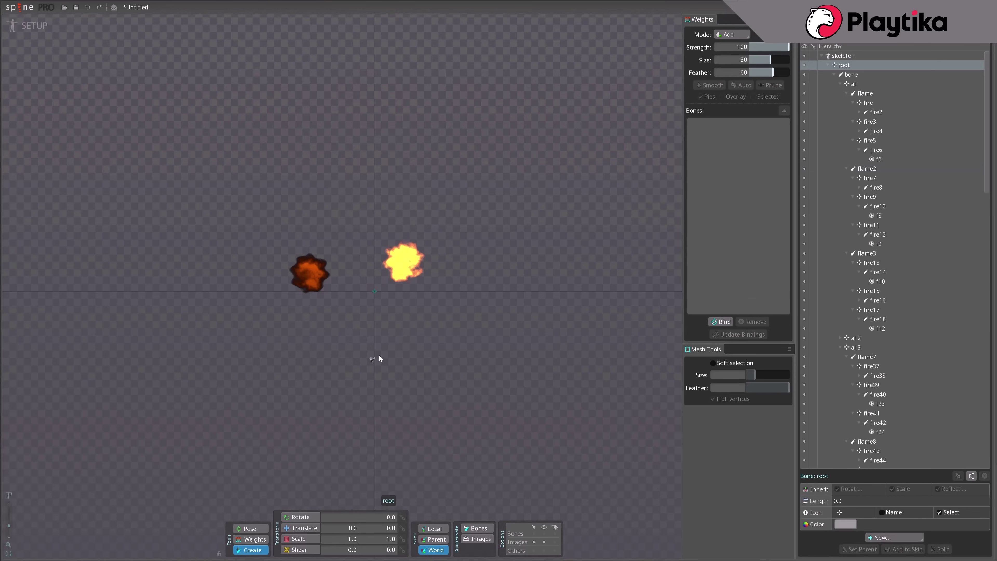
drag(374, 365, 375, 330)
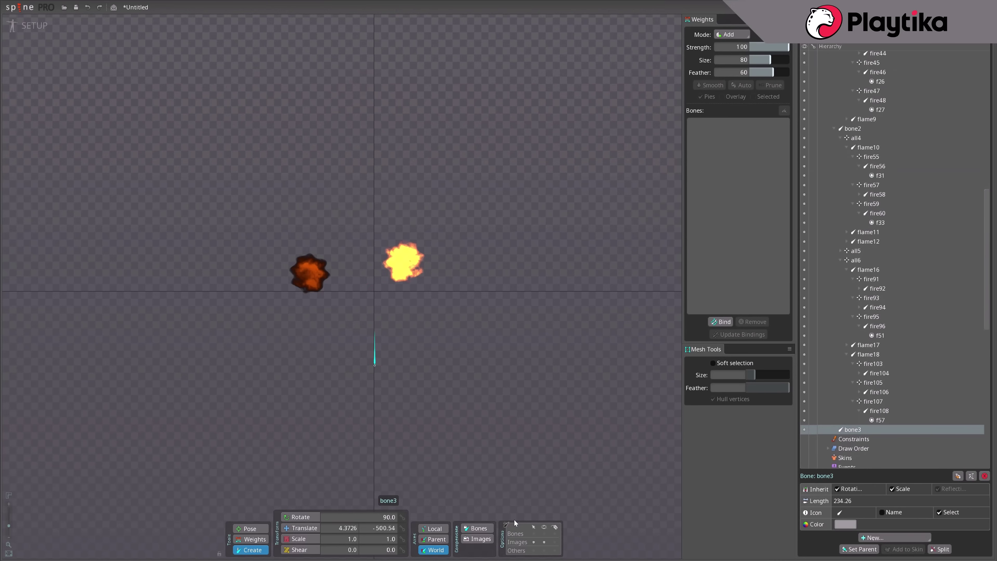
double_click(846, 429)
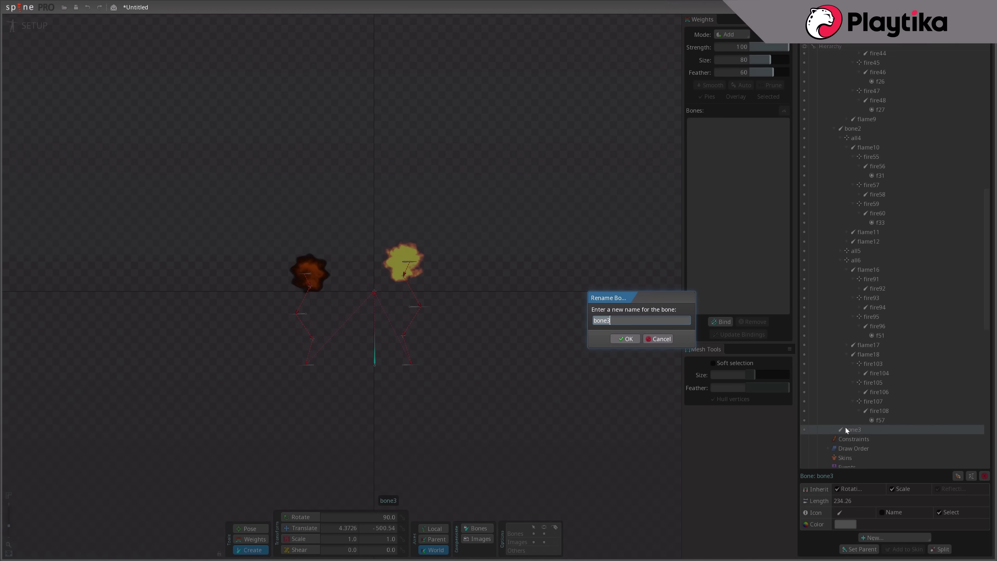
text(ligh)
Attach the all_shadow image to the light bone, centred on the bone's base
scroll(942, 353, down, 5)
click(864, 278)
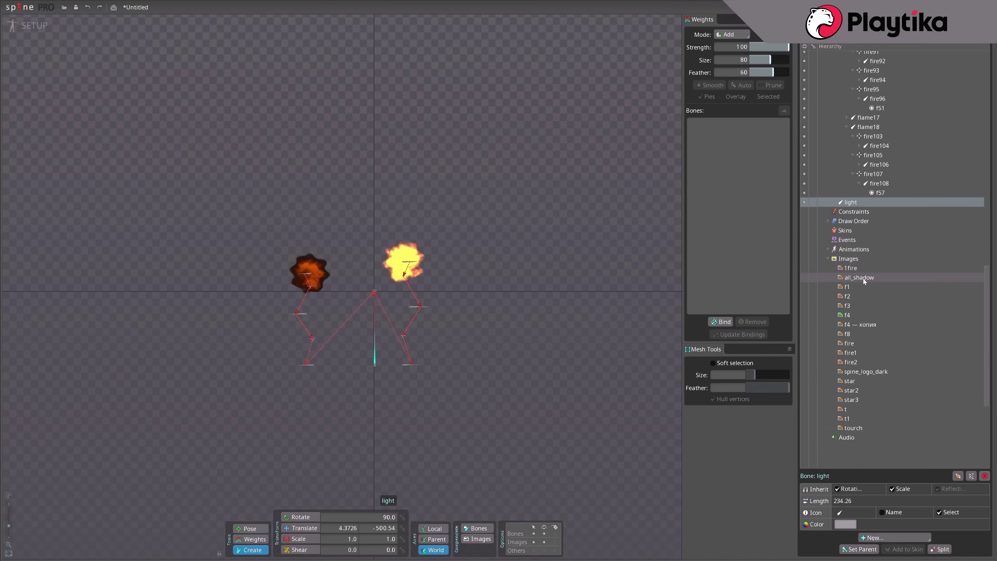
key(p)
click(376, 359)
key(Return)
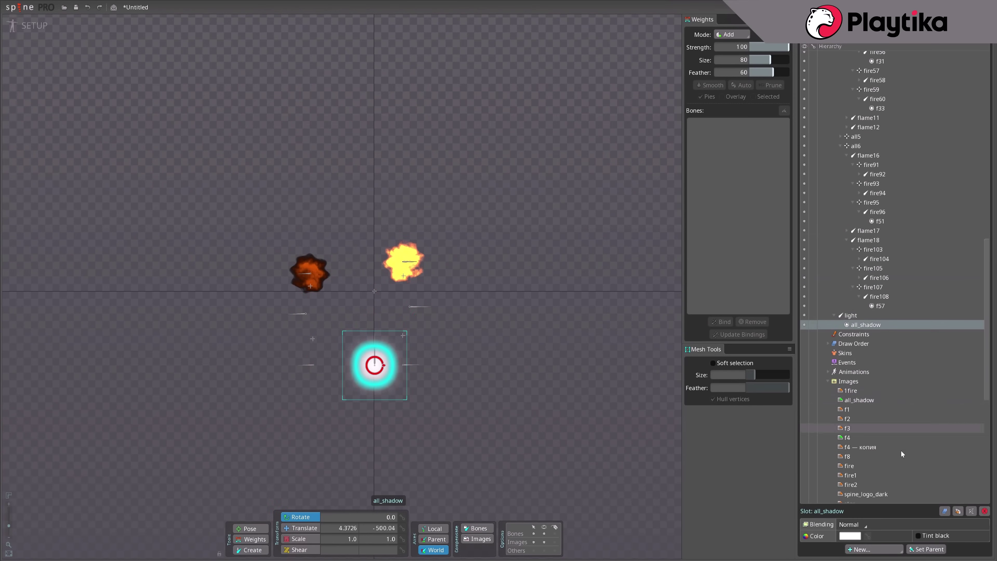
Tint the all_shadow slot dark red and move it to the bottom of the draw order
click(852, 540)
drag(705, 340, 741, 343)
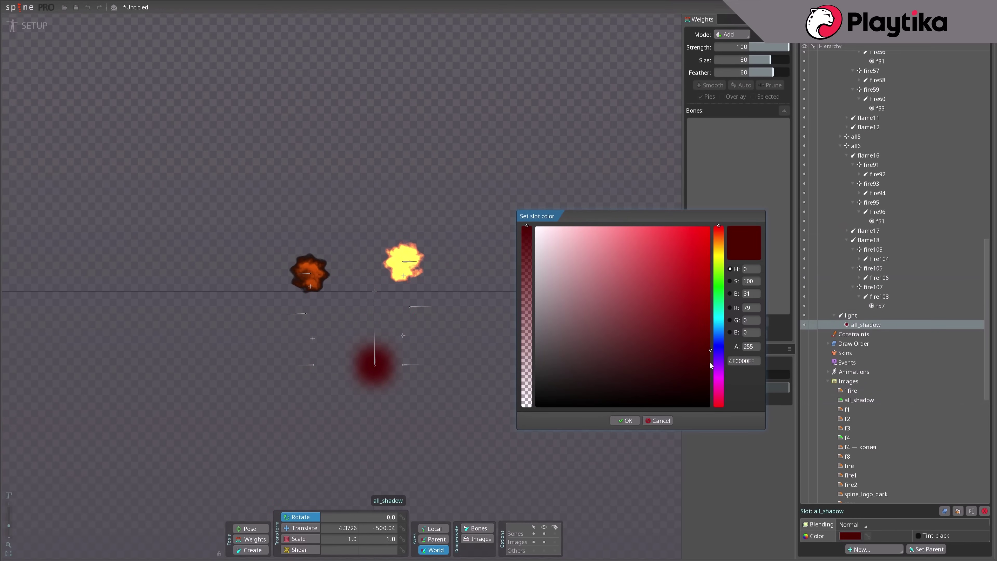
click(624, 420)
click(828, 344)
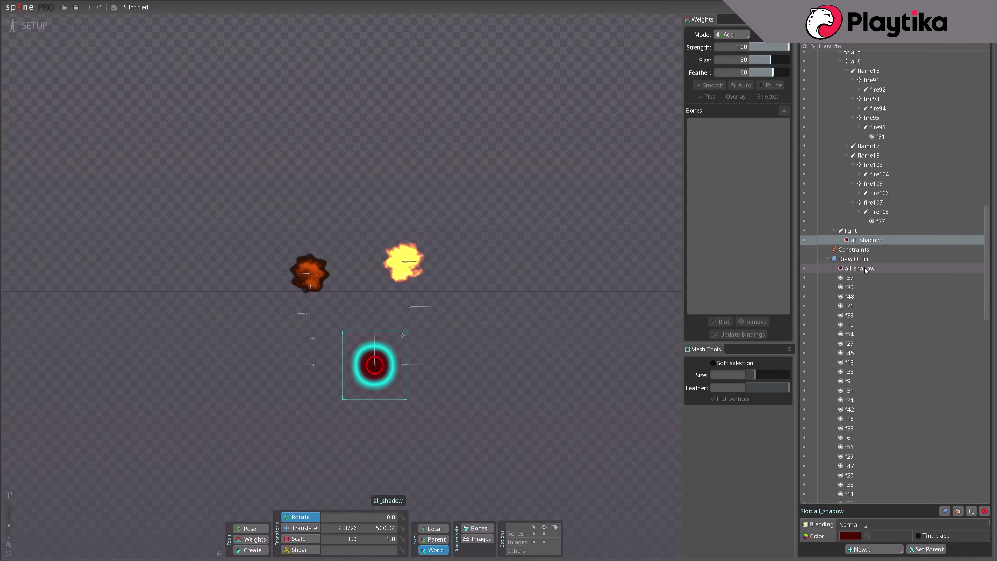
mouse_move(863, 270)
mouse_down()
mouse_move(869, 503)
mouse_move(890, 310)
mouse_up()
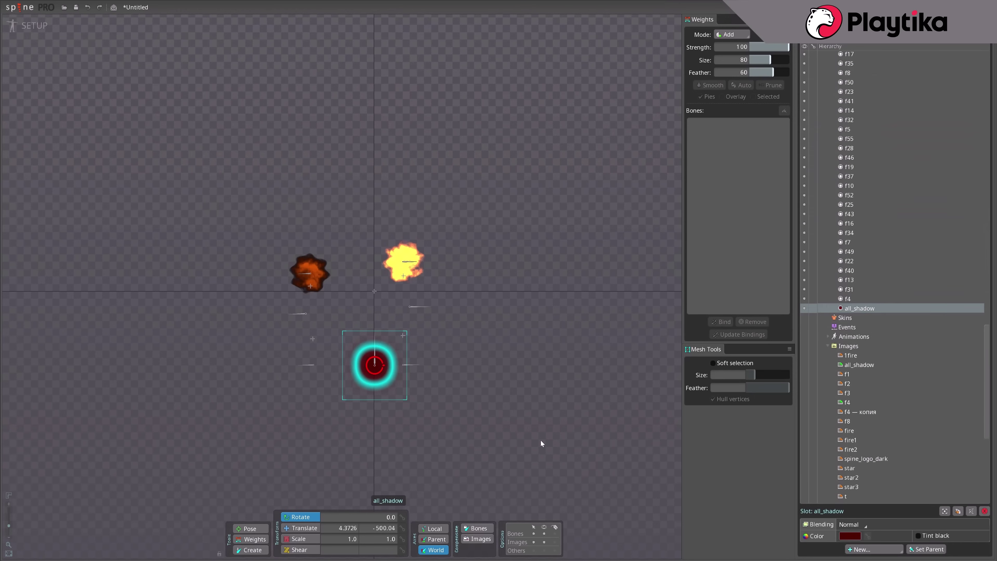
In Animate mode at frame 0, place the light bone behind the fire at X 20.717, Y 216.78 and scale it to 1.0328
key(space)
click(374, 352)
click(34, 25)
drag(483, 284, 488, 176)
click(276, 366)
drag(489, 235, 492, 246)
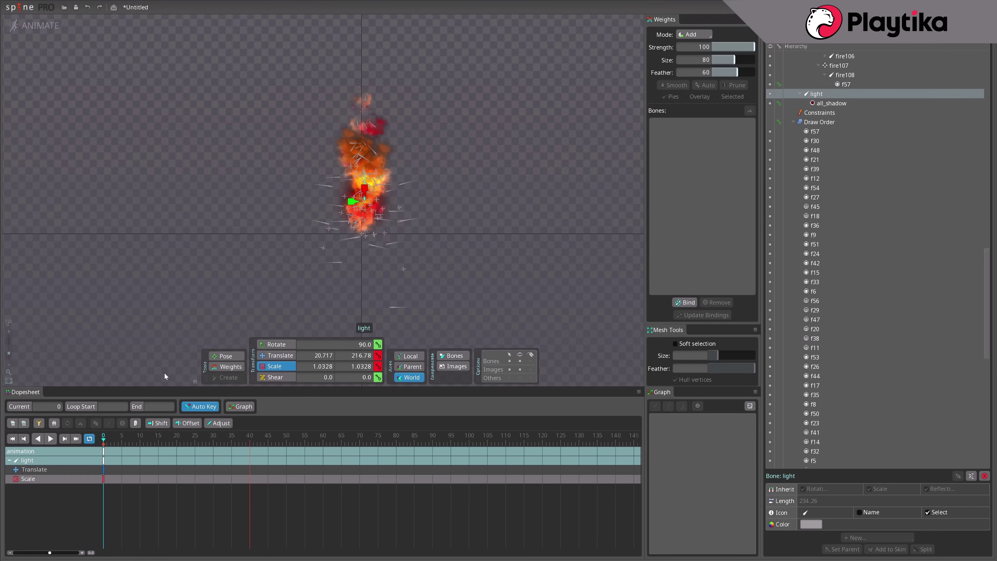
In Setup mode, duplicate the light bone together with its animation keys
click(39, 26)
key(ctrl+d)
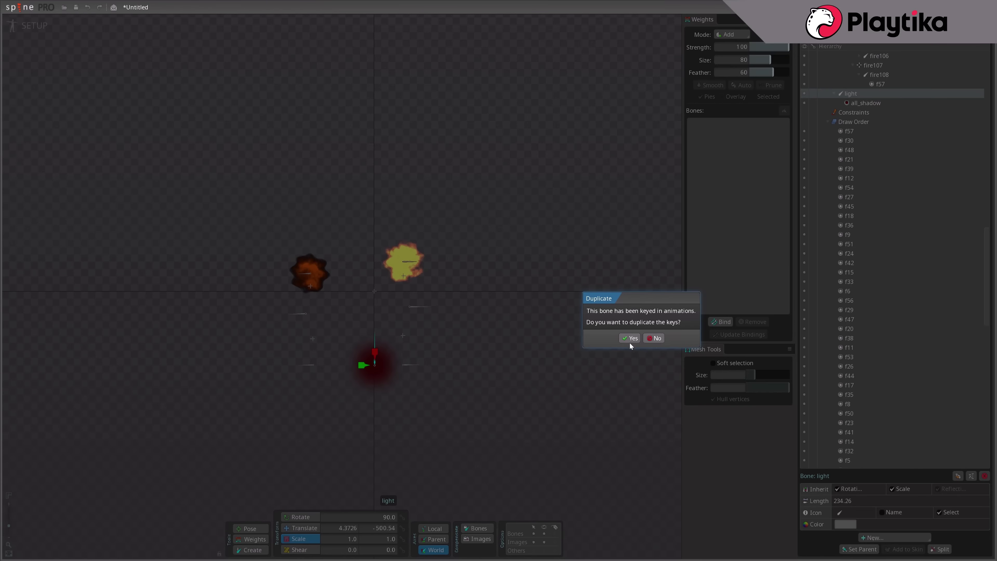
click(630, 339)
In Animate mode, move light2 up to X 49.772, Y 481.92, scale it to 1.5958 and play the fire
click(36, 26)
drag(396, 215, 451, 282)
click(279, 356)
key(b)
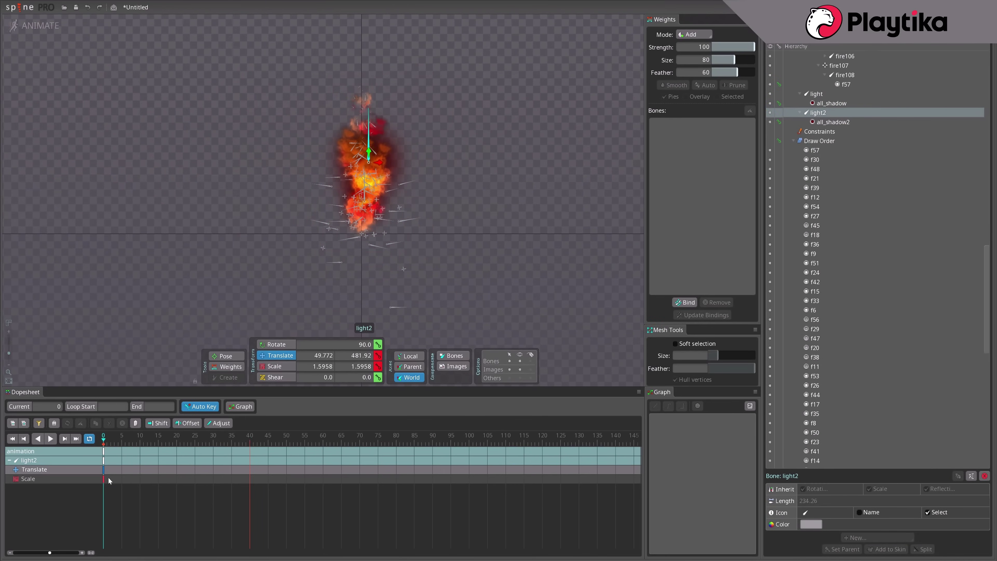
key(space)
key(space)
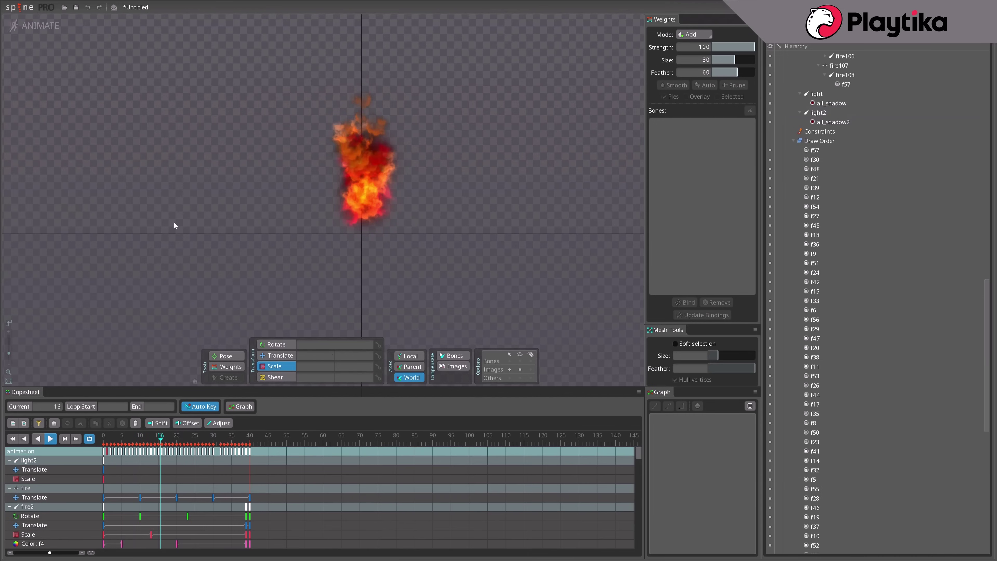
In Setup mode, duplicate the light bone with its keys again and move the copy to about X -511.37, Y -444.24
drag(506, 184, 533, 194)
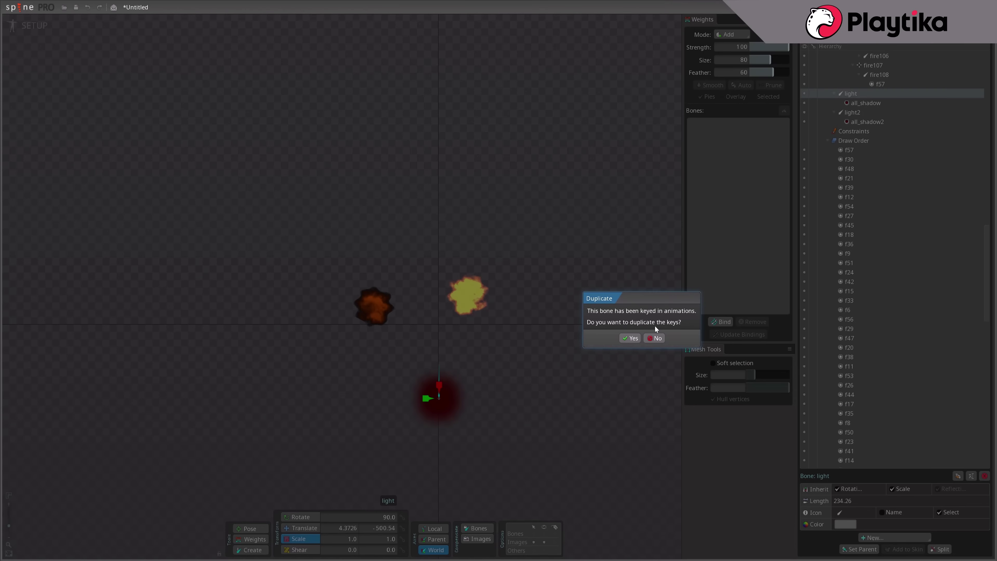
click(655, 337)
scroll(872, 378, down, 15)
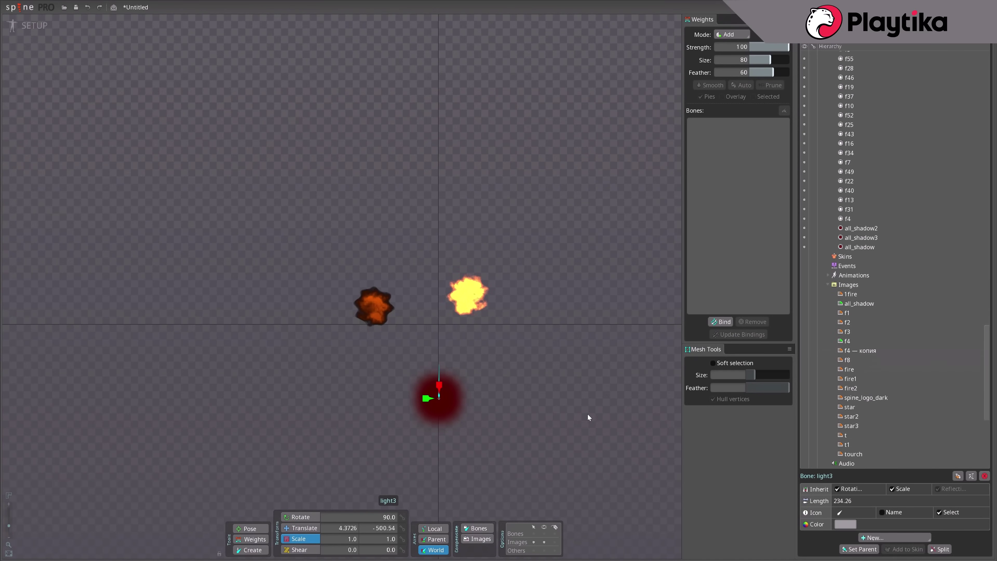
click(306, 531)
drag(555, 433, 482, 424)
Move the all_shadow3 slot to the top of the draw order, above all flame slots
scroll(863, 197, down, 3)
click(864, 187)
drag(863, 187, 863, 49)
scroll(913, 309, up, 15)
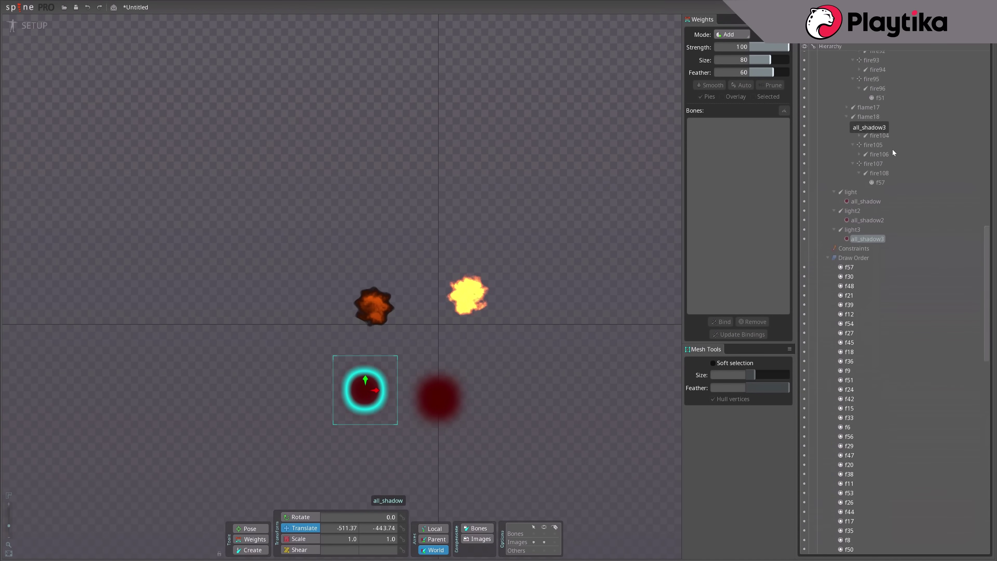
drag(913, 320, 913, 321)
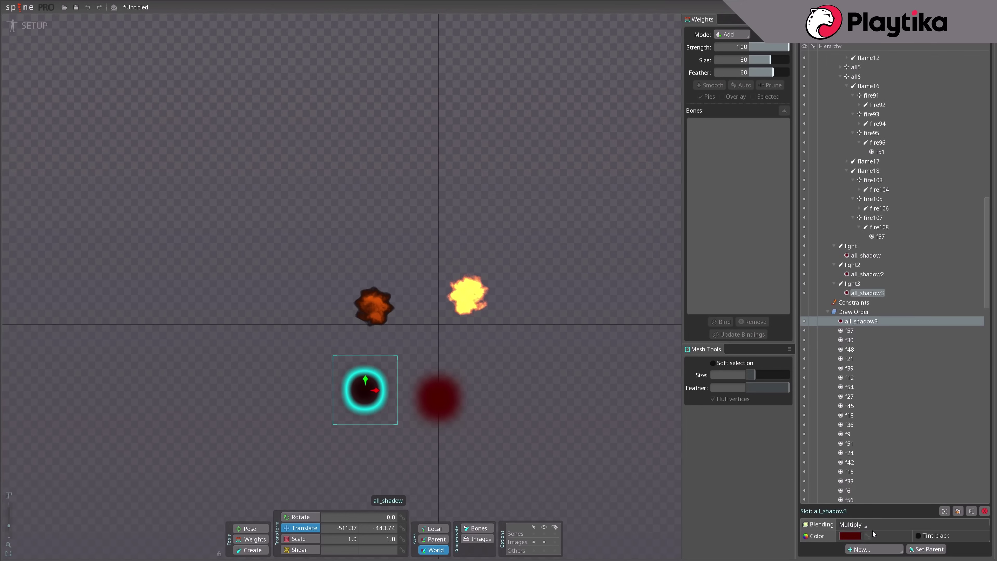
Set the all_shadow3 slot's blending to Additive and tint it yellow-orange
click(852, 493)
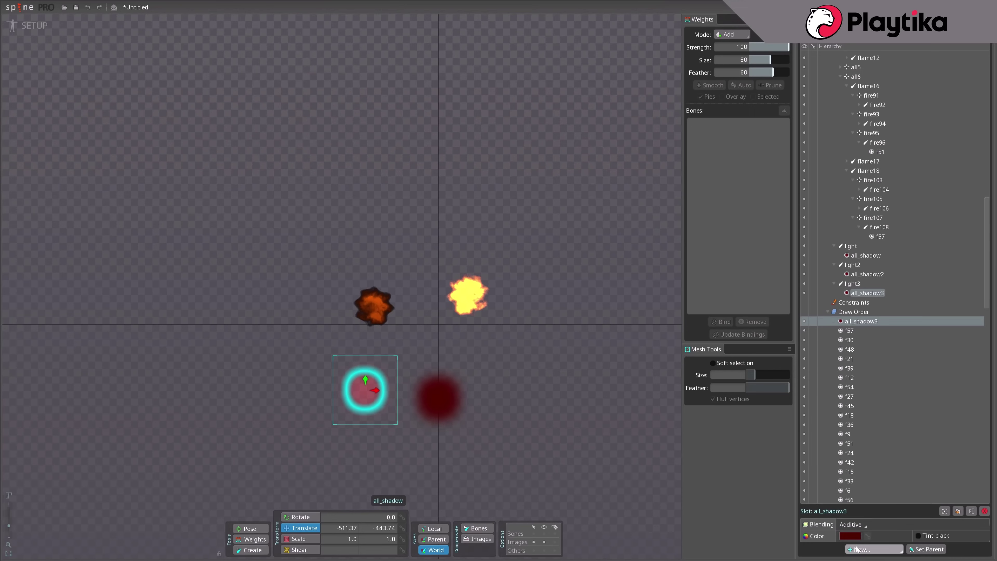
click(850, 535)
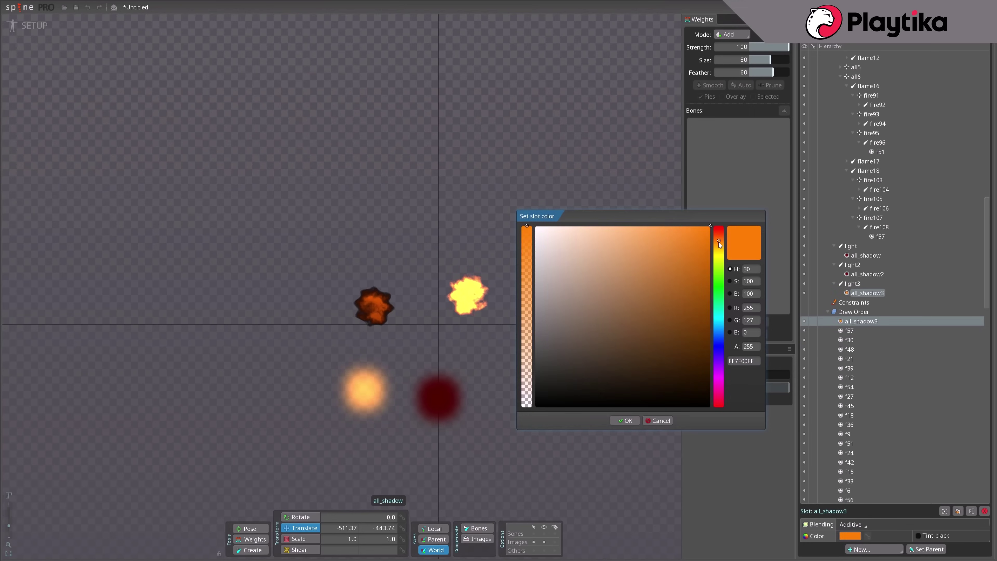
drag(718, 241, 720, 246)
click(624, 420)
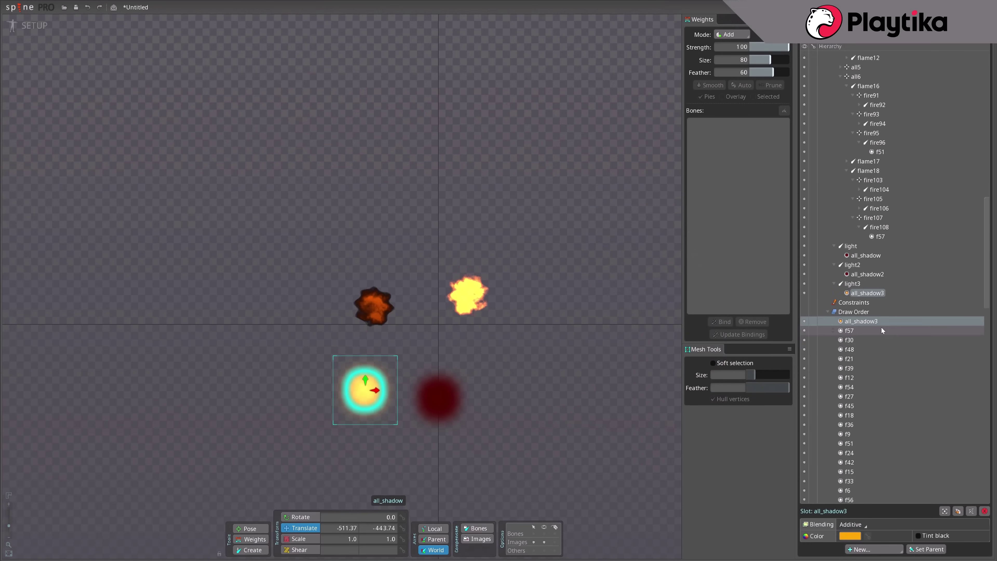
In Animate mode at frame 0, move the light3 bone onto the base of the fire at X 18.901, Y 187.73
click(853, 284)
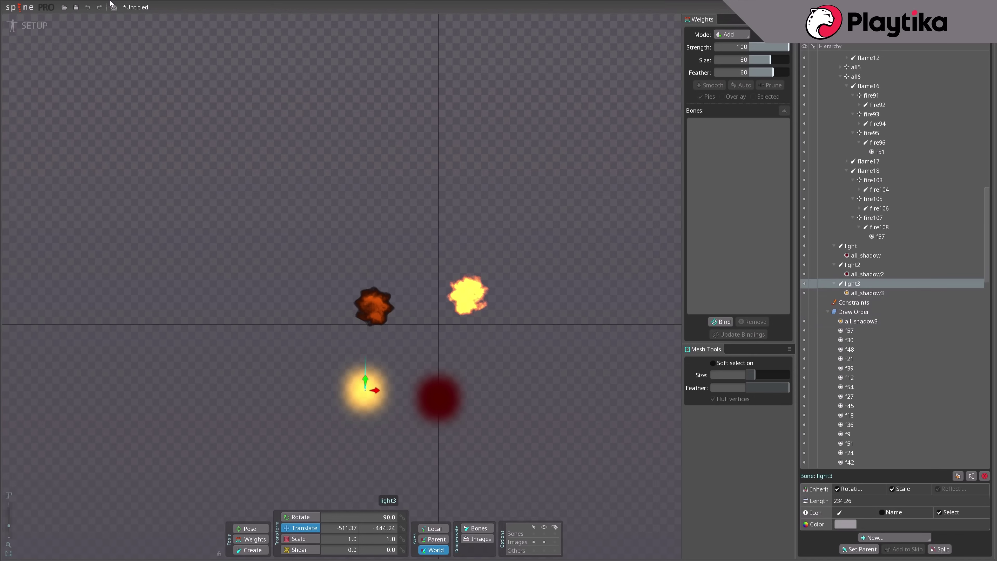
click(34, 25)
drag(443, 301, 443, 300)
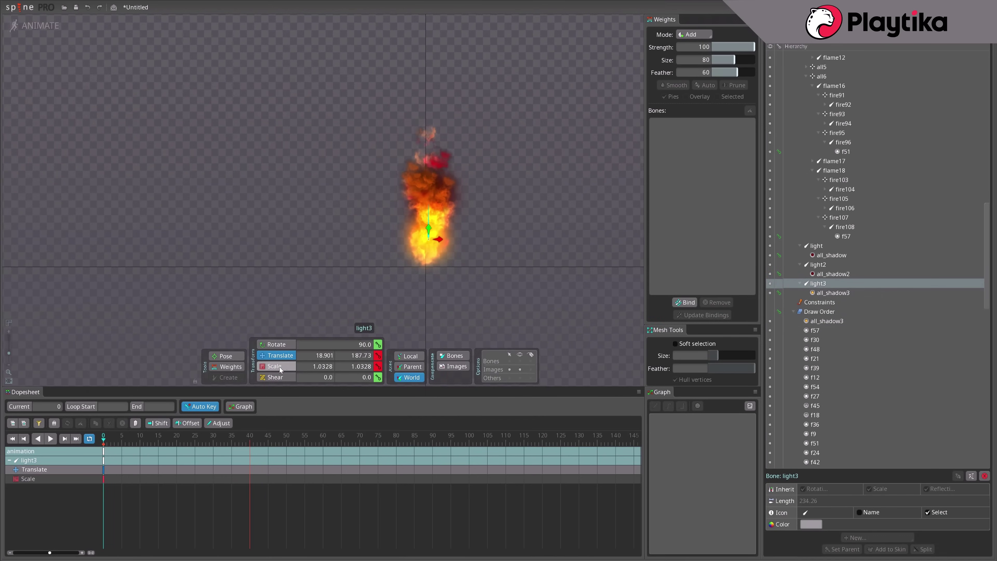
Scale the light3 bone down to 0.5546 and move it to X 31.613, Y 191.36 within the flame
click(280, 367)
drag(585, 297, 504, 293)
click(280, 356)
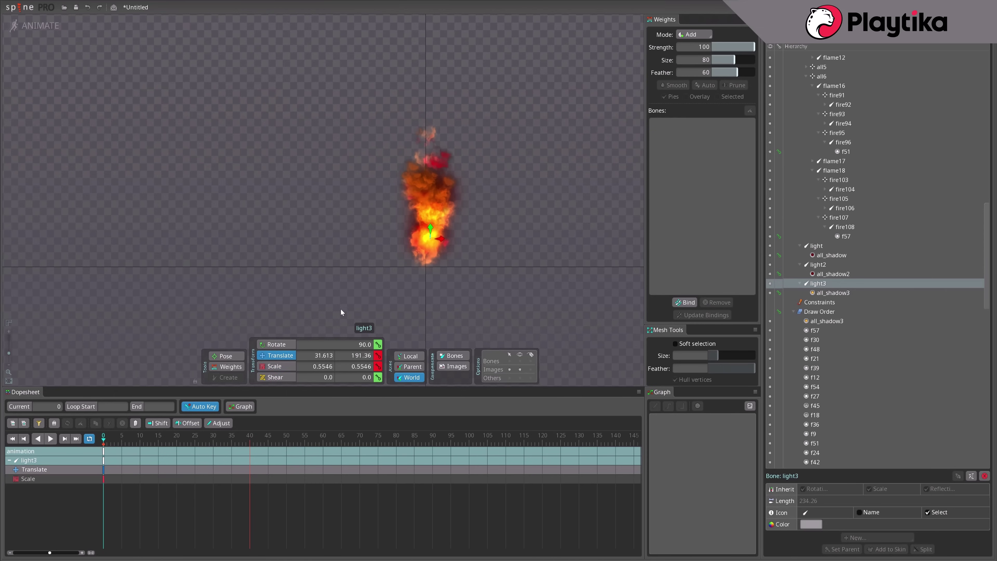
In Setup mode, duplicate the light3 bone twice, including its keys
click(40, 26)
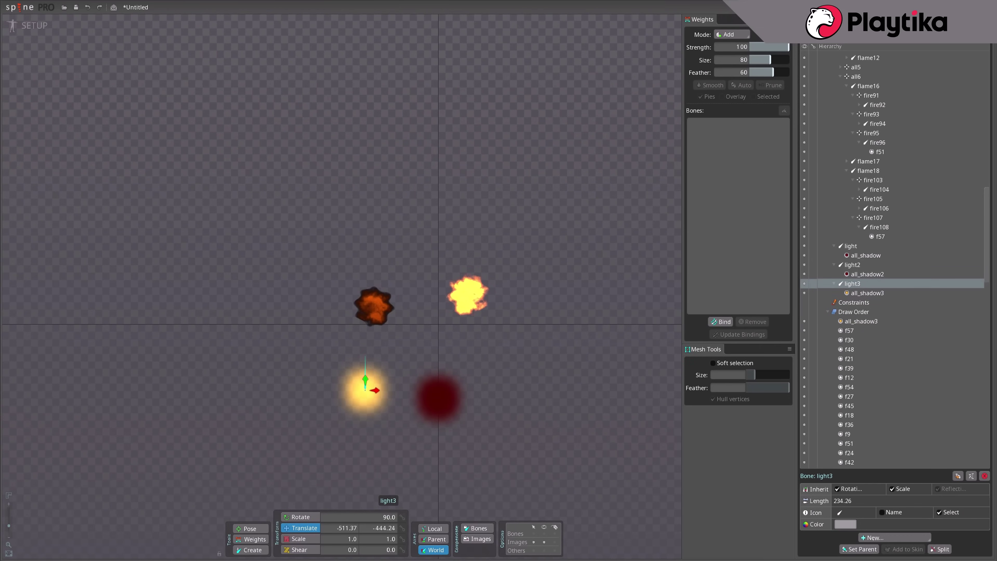
click(958, 475)
click(629, 338)
key(ctrl+d)
click(630, 338)
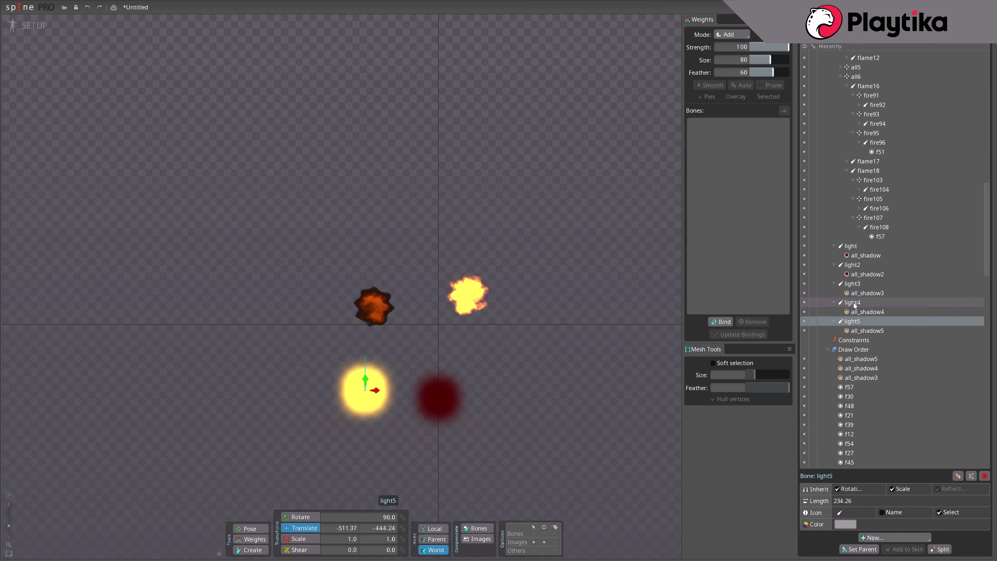
In Animate mode, move the light5 bone to X 6.1886, Y 125.98 at the fire's base and play the animation
click(28, 26)
click(430, 214)
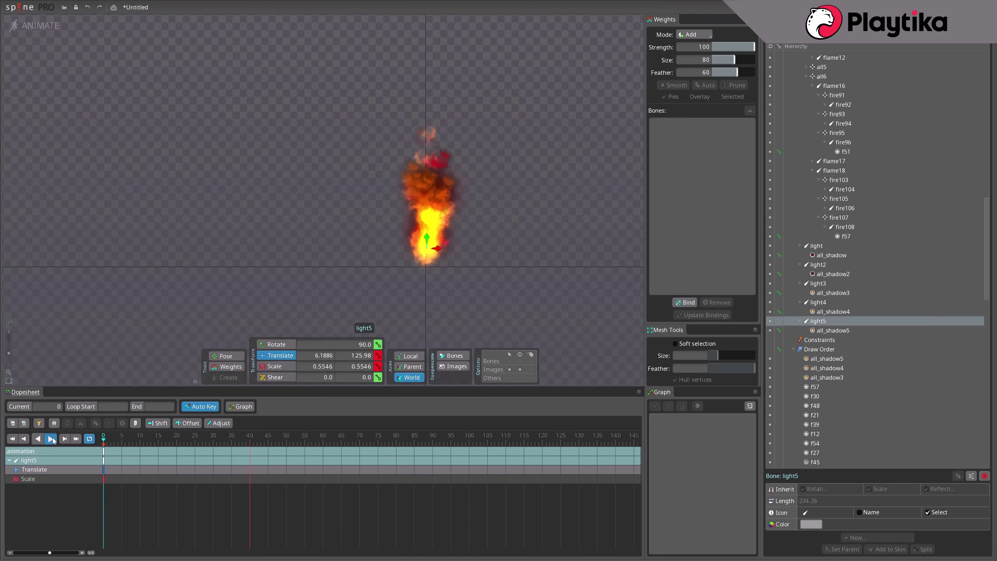
click(51, 439)
scroll(291, 118, down, 2)
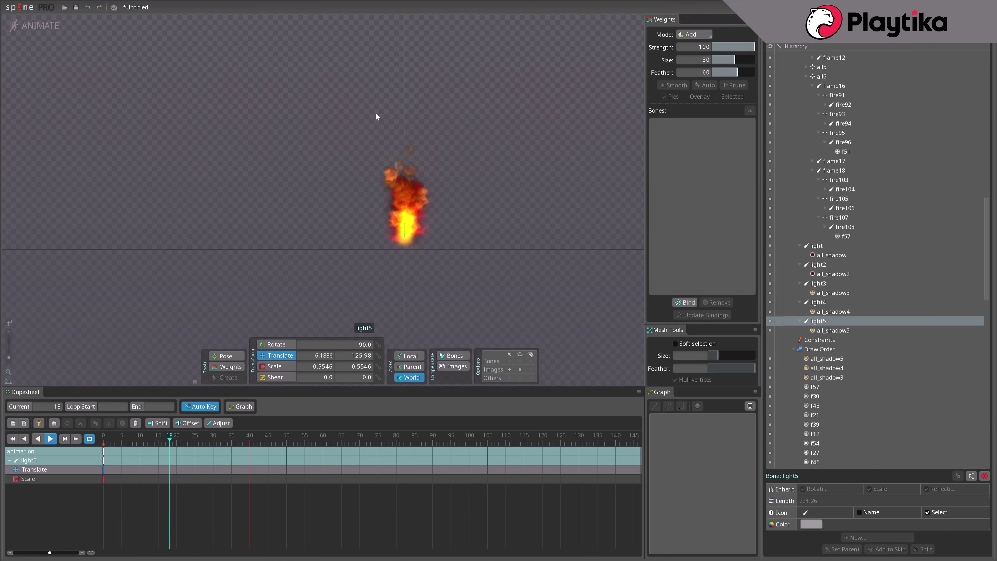
Set the light6 bone's scale to 1.097 by 0.4656 at frame 10 and paste that key at frame 30
click(554, 340)
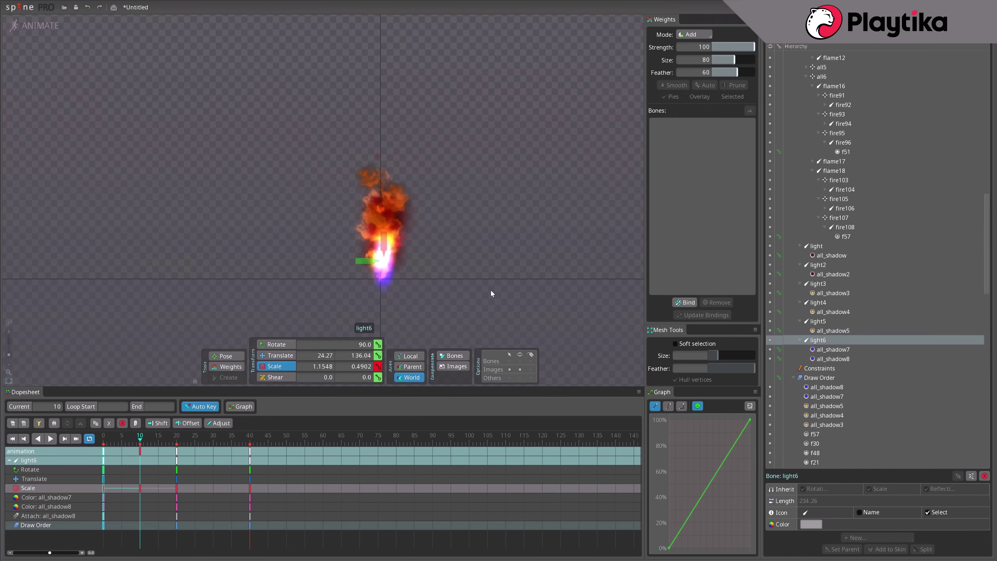
drag(491, 290, 490, 293)
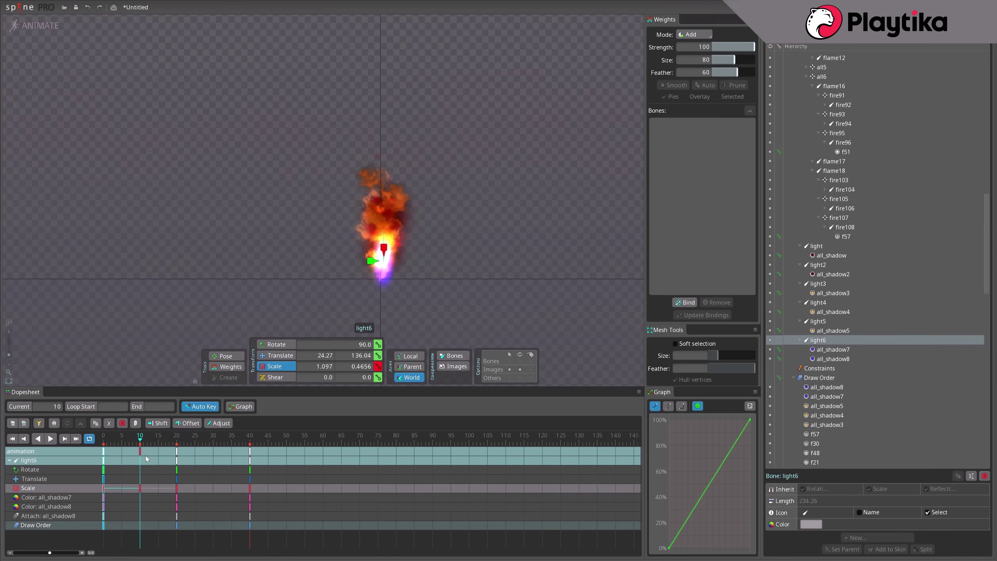
click(213, 440)
key(ctrl+v)
drag(330, 493, 102, 447)
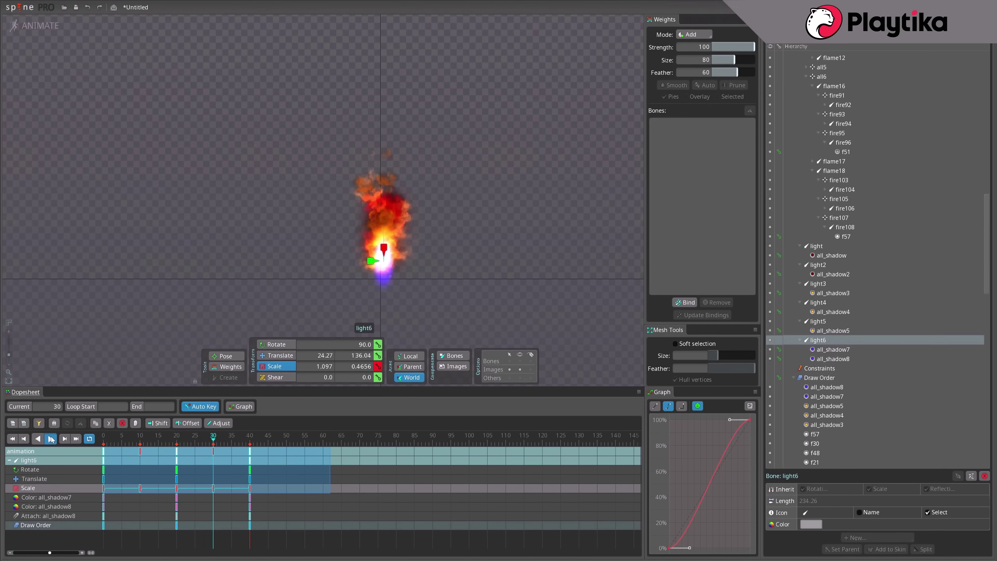
click(51, 439)
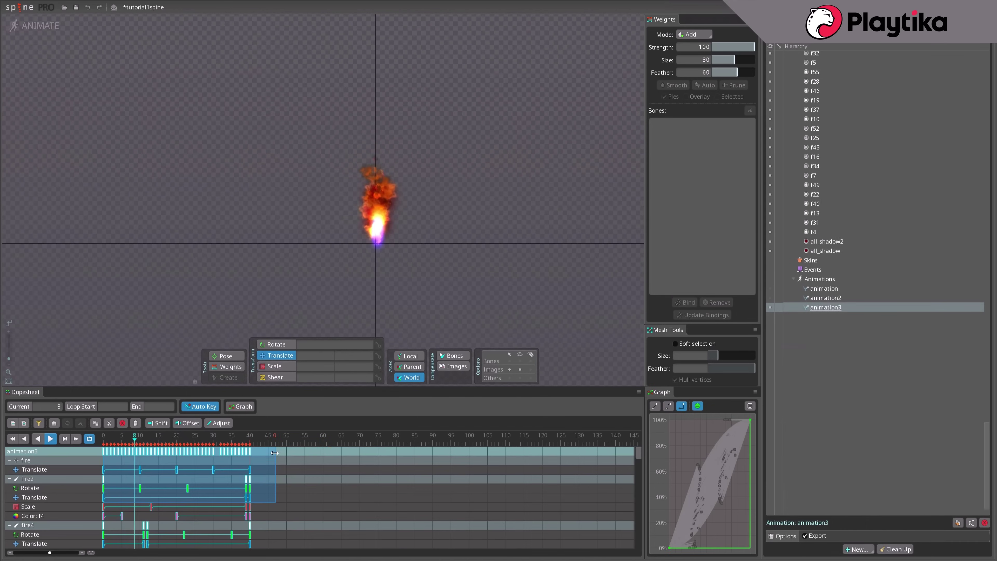
Stretch all of animation3's keys so that the loop ends at frame 60
drag(275, 453, 361, 463)
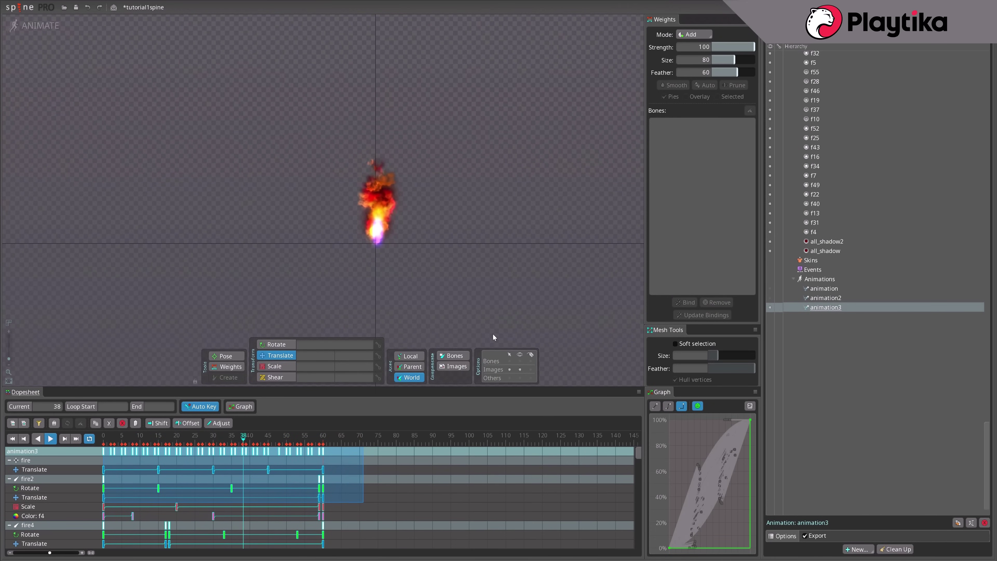
drag(335, 241, 346, 248)
click(896, 355)
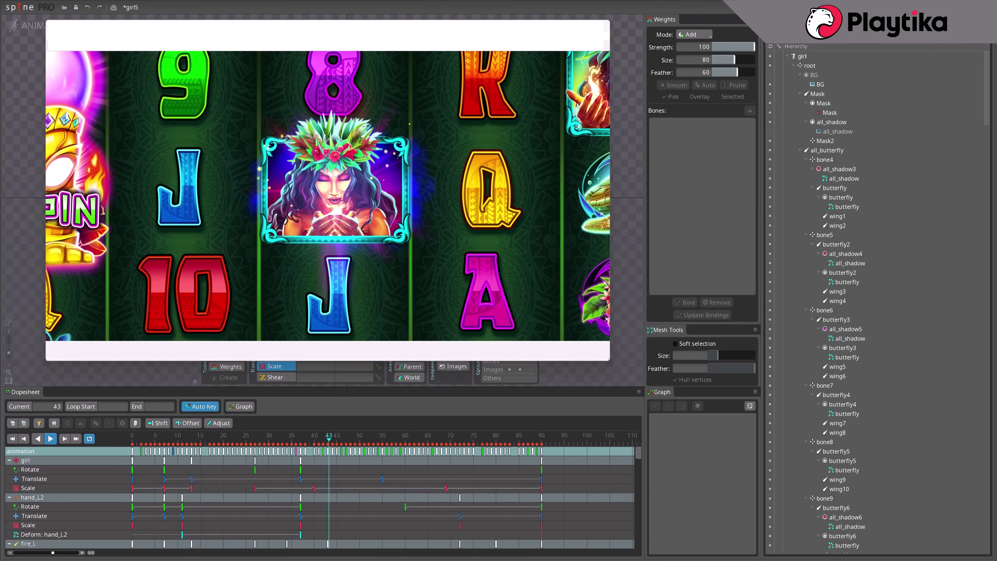
Bring up the girl symbol picture and fire.png in IrfanView beside the slot preview for reference
key(alt+Tab)
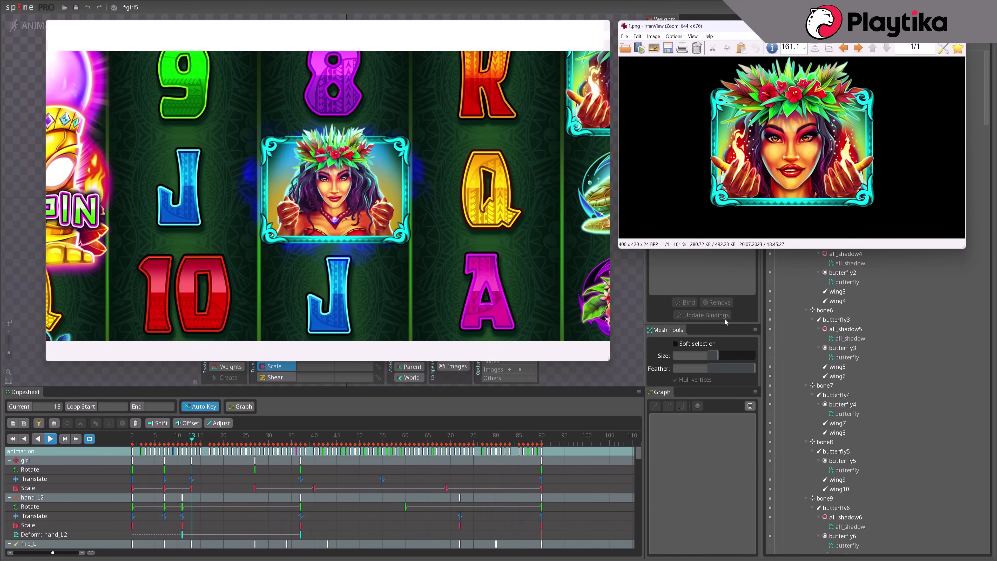
mouse_move(613, 560)
click(577, 531)
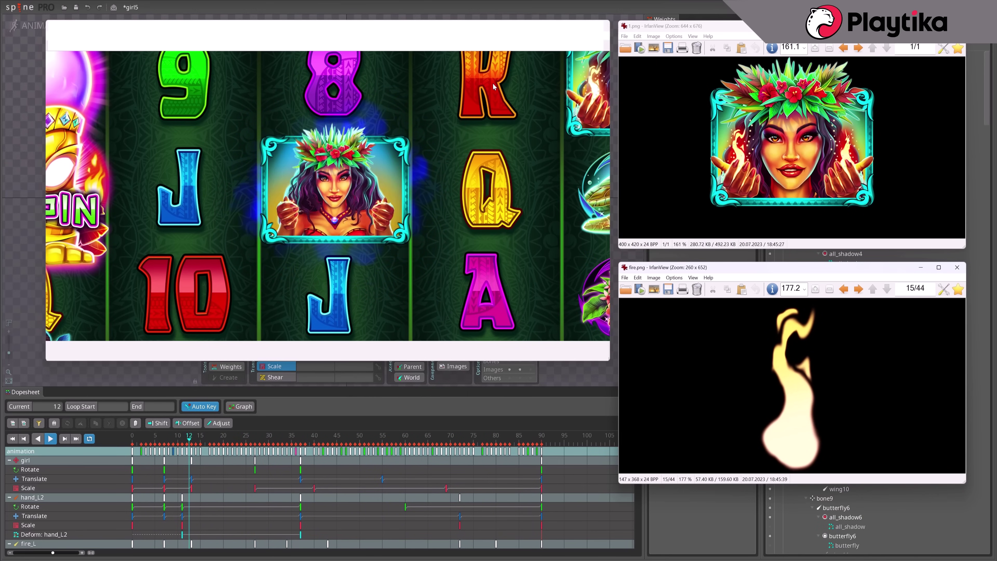
click(460, 6)
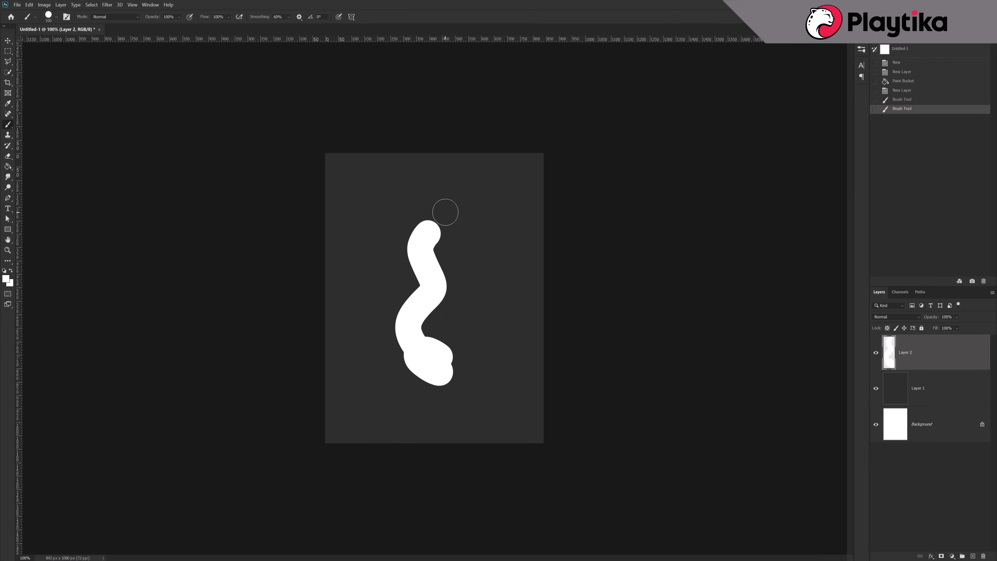
In Photoshop, finish the white flame body on Layer 2 and smudge it into a wavy shape with a tapering tip
drag(428, 326, 452, 373)
click(8, 177)
mouse_move(409, 337)
mouse_down()
mouse_move(447, 378)
mouse_move(416, 377)
mouse_up()
mouse_move(428, 314)
mouse_down()
mouse_move(454, 285)
mouse_move(435, 251)
mouse_up()
drag(427, 231, 450, 196)
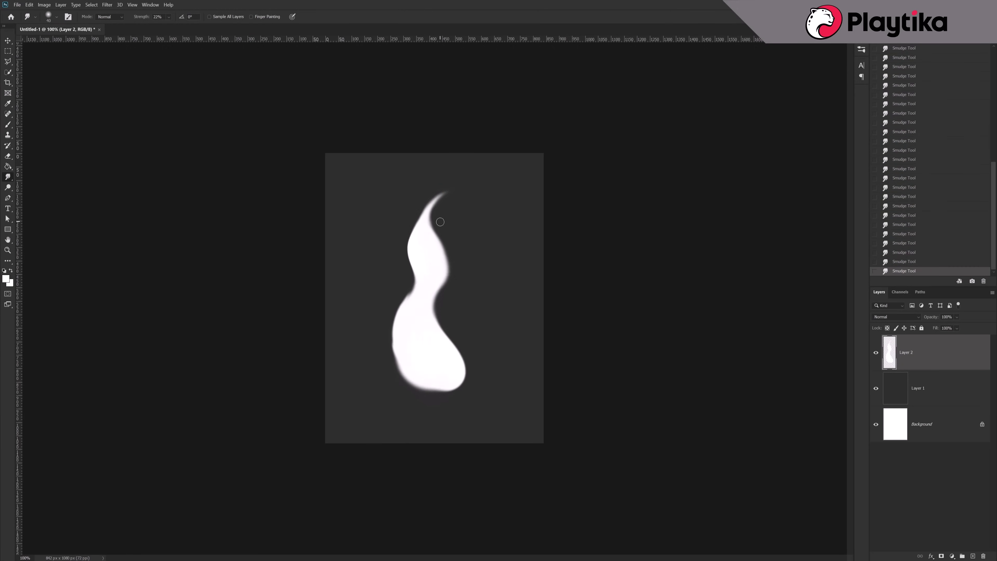
On a new layer, paint a wavy stroke across the flame tip and smudge a small flame lick beside the lower body
key(ctrl+shift+alt+n)
key(b)
drag(409, 209, 466, 193)
key(r)
drag(448, 332, 461, 347)
drag(450, 334, 462, 350)
drag(459, 332, 463, 349)
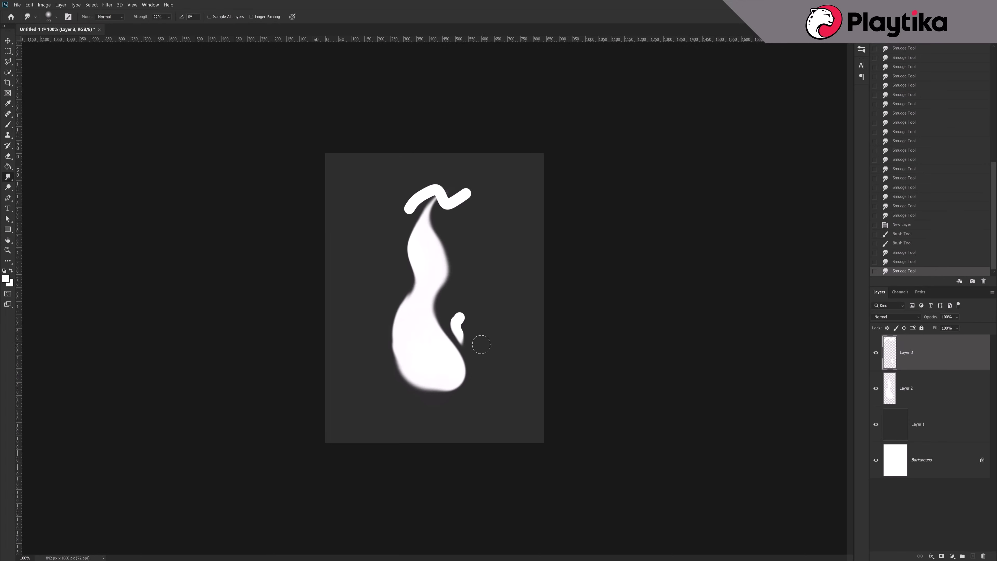
Adjust the brush size and smudge the stroke above the flame tip into separate wisps
drag(153, 27, 176, 27)
click(57, 16)
drag(43, 56, 113, 56)
drag(447, 183, 433, 199)
mouse_move(445, 193)
mouse_down()
mouse_move(439, 205)
mouse_move(475, 188)
mouse_up()
Cut the wisps around the flame tip to their own layer with a rectangular selection and hide that layer
key(m)
drag(326, 152, 521, 283)
right_click(444, 217)
click(467, 280)
click(876, 352)
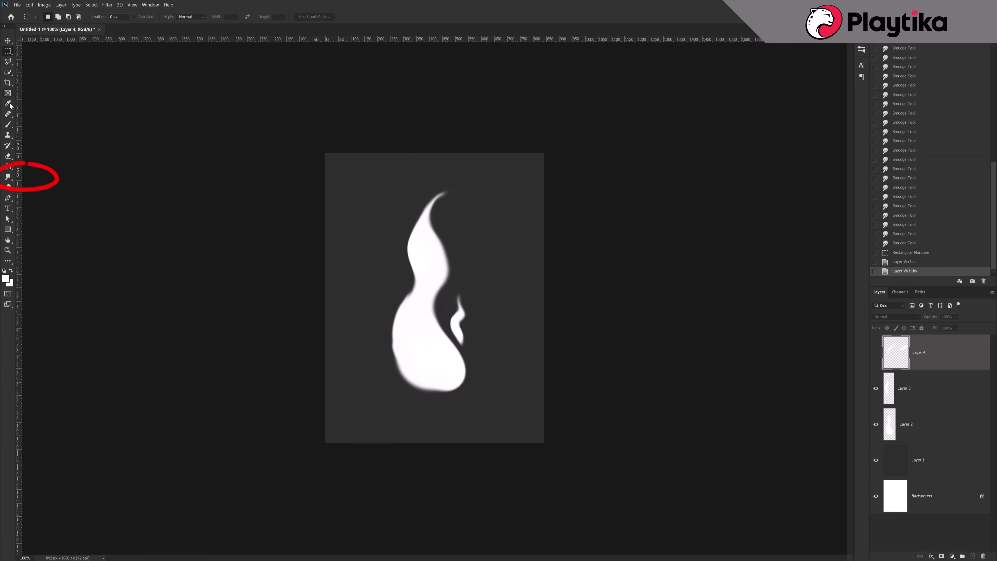
On a new layer, paint a curled tip on top of the flame and smudge it into the body
key(b)
click(973, 555)
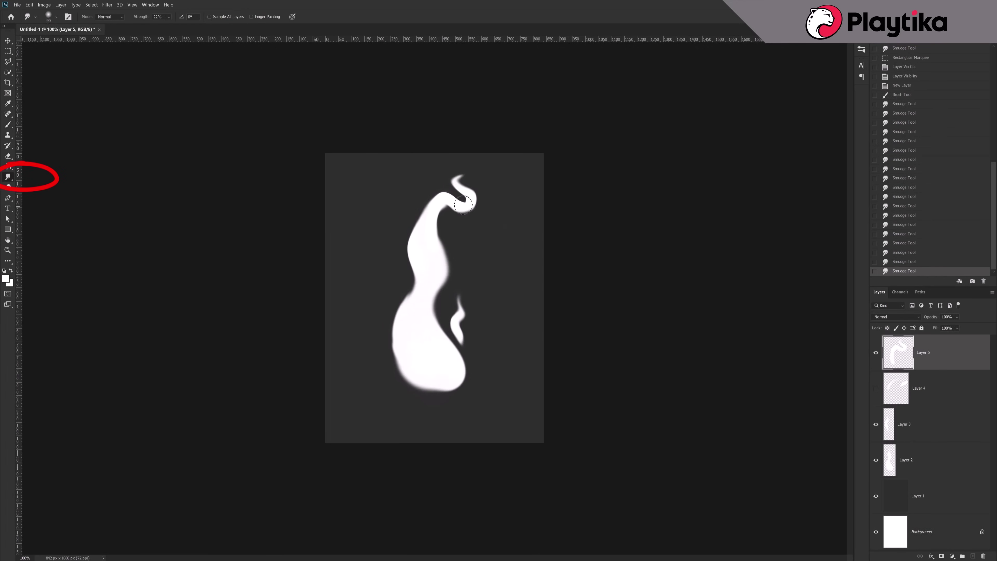
Show Layer 4, try its wisps lower down beside the flame, and hide the layer again
click(875, 388)
click(920, 388)
drag(422, 202, 391, 310)
click(876, 388)
On a new layer, paint and smudge a separate flame lick beside the body and enlarge it to about 146%
click(973, 555)
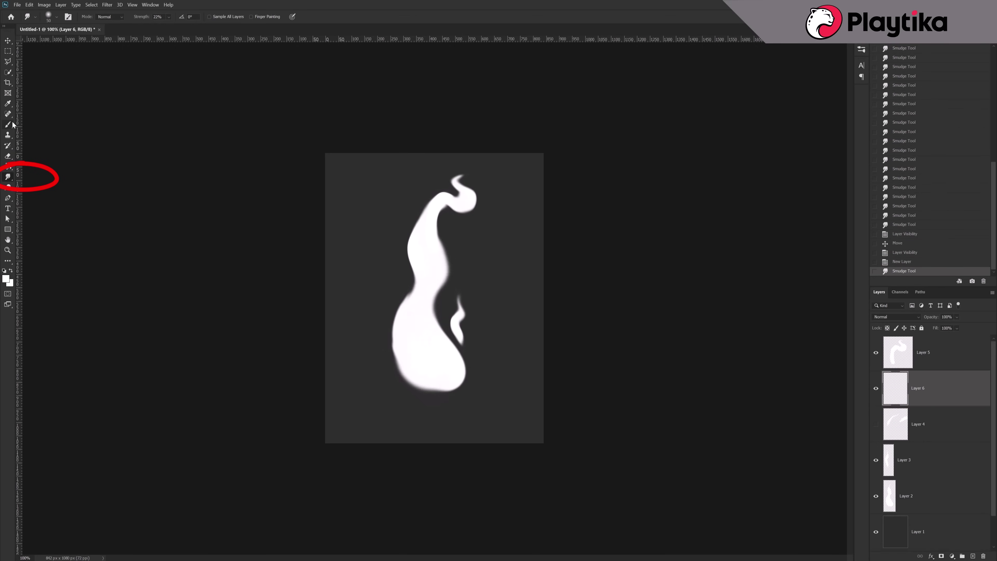
click(8, 124)
key(r)
mouse_move(386, 271)
mouse_down()
mouse_move(396, 304)
mouse_move(389, 265)
mouse_move(418, 287)
mouse_up()
key(v)
key(ctrl+t)
drag(409, 239, 418, 218)
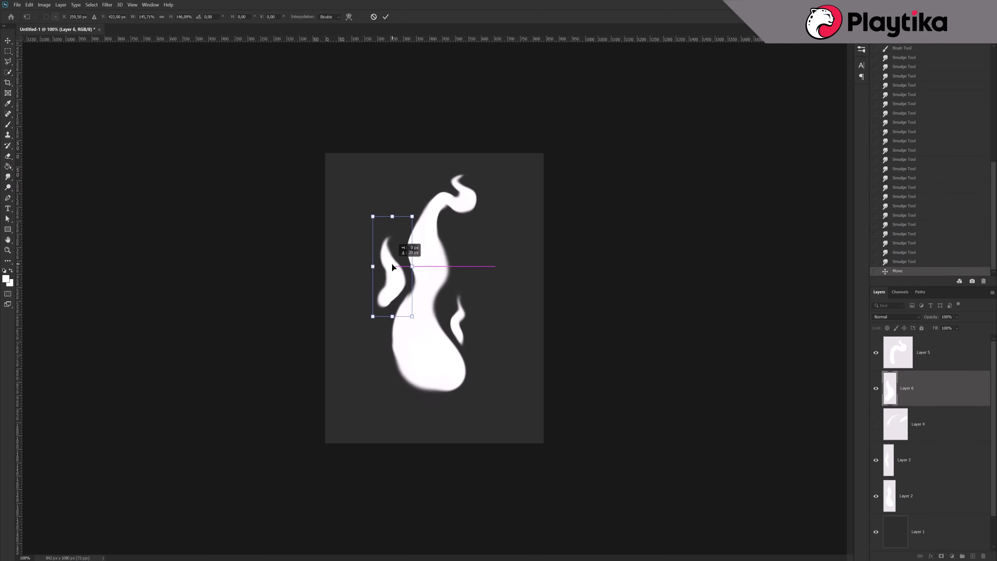
key(Return)
Paint additional strokes over the flame body on Layer 3 and smudge them smooth
click(943, 468)
key(b)
drag(399, 333, 422, 271)
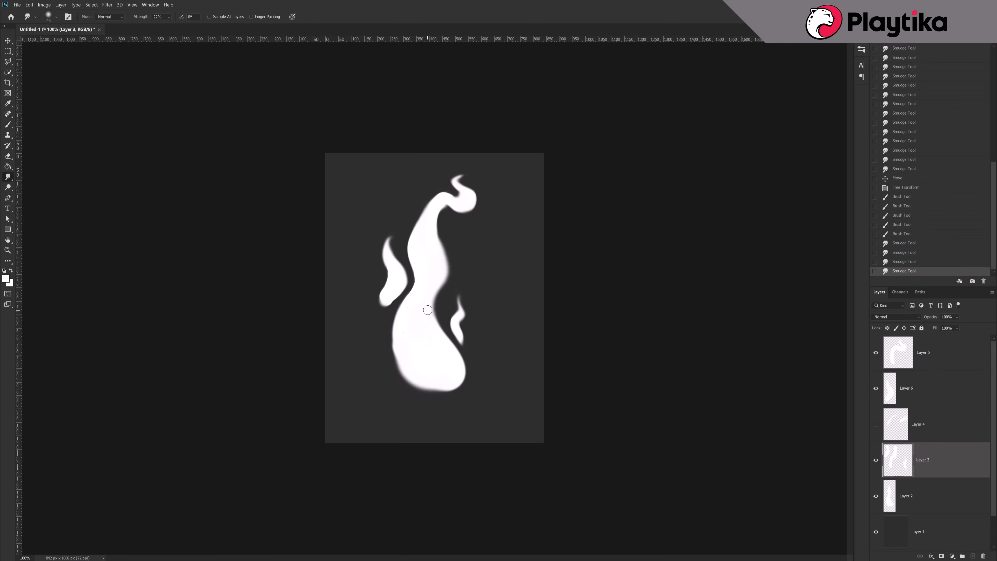
Merge the flame layers from Layer 2 up to Layer 5 into a single layer
click(942, 496)
shift+click(942, 355)
right_click(942, 361)
click(937, 258)
Clip a new layer to the merged flame and shade the flame's upper part orange with a large soft brush
click(973, 556)
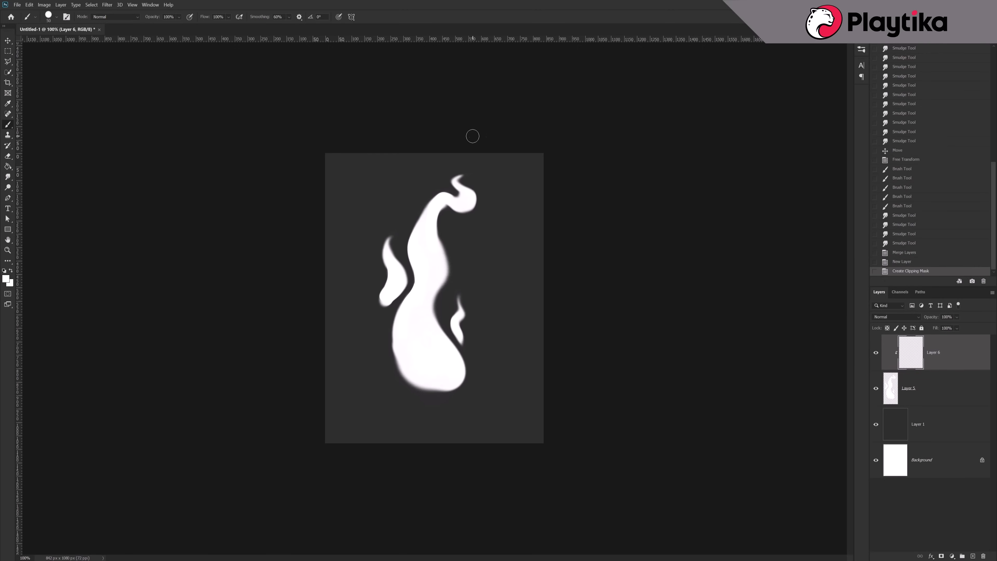
click(57, 17)
double_click(59, 111)
click(6, 278)
click(742, 375)
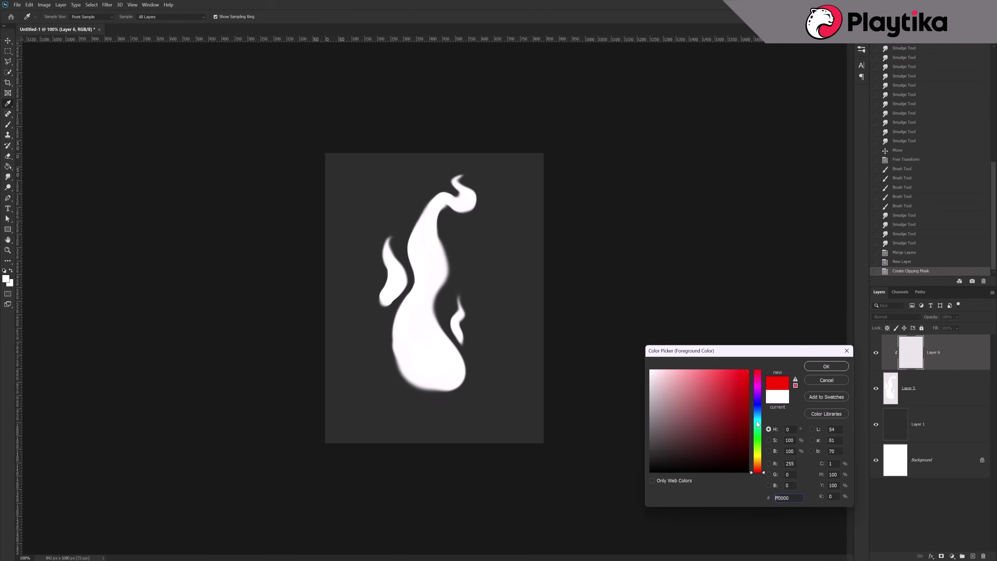
click(757, 464)
click(825, 366)
mouse_move(481, 167)
mouse_down()
mouse_move(433, 174)
mouse_move(477, 173)
mouse_up()
Add an Inner Glow in red ff0000 to the merged flame on Layer 5 and adjust the glow's size
click(968, 393)
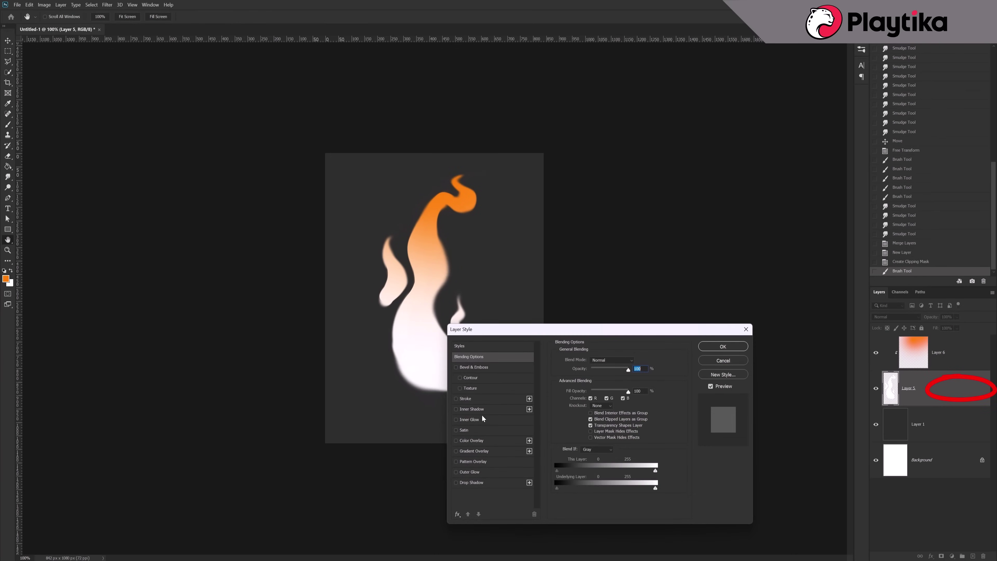
drag(583, 331, 681, 292)
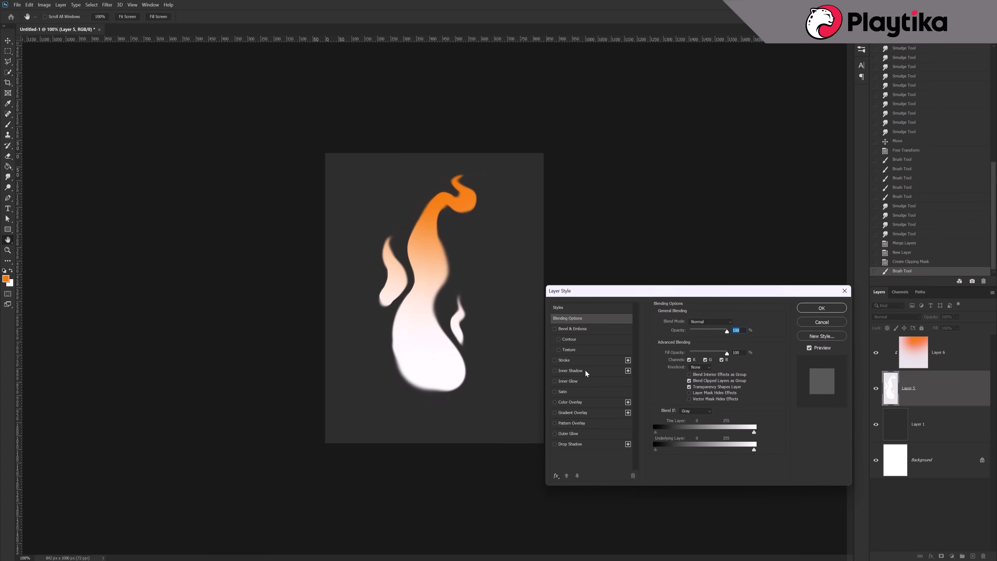
click(562, 381)
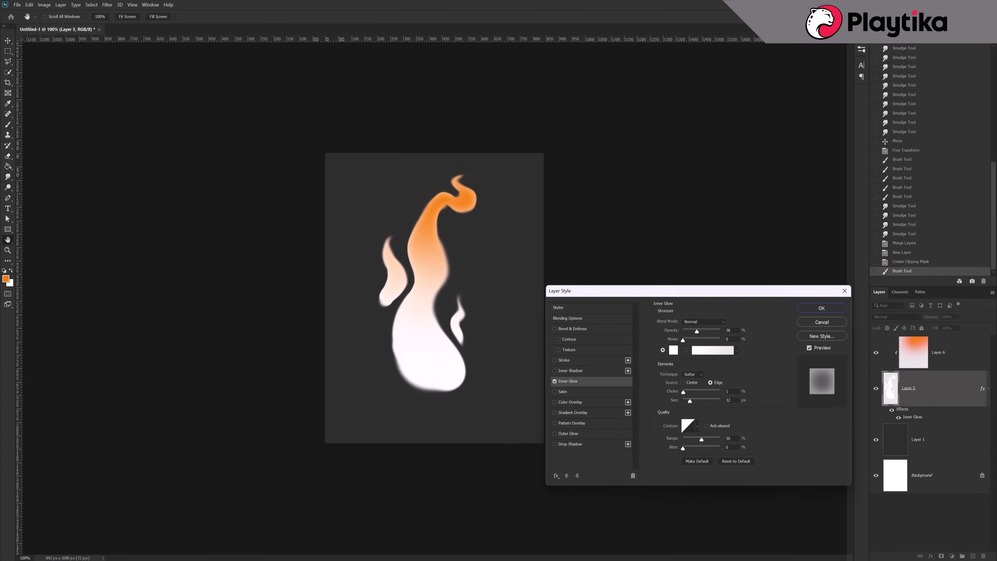
click(706, 322)
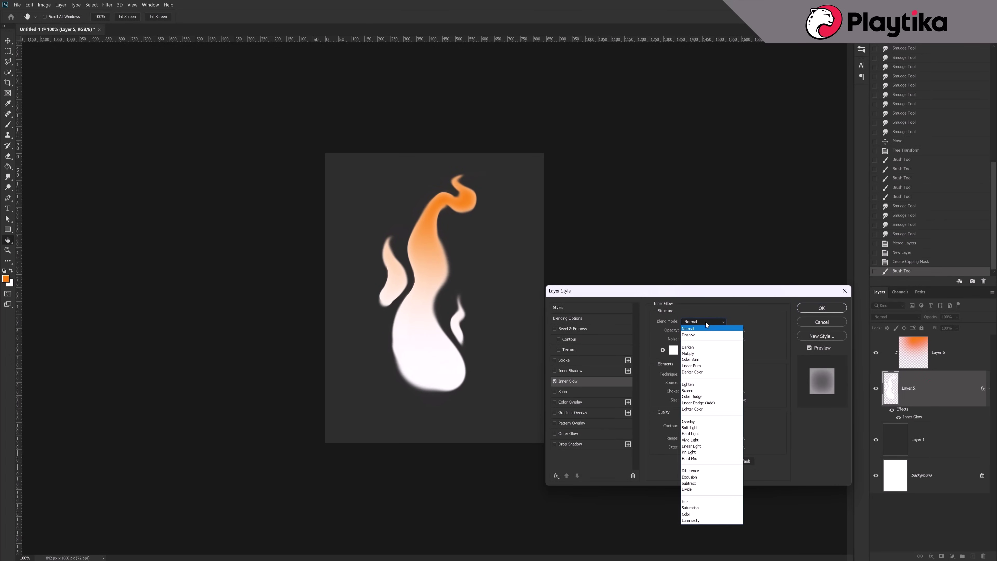
click(673, 350)
text(ff0000)
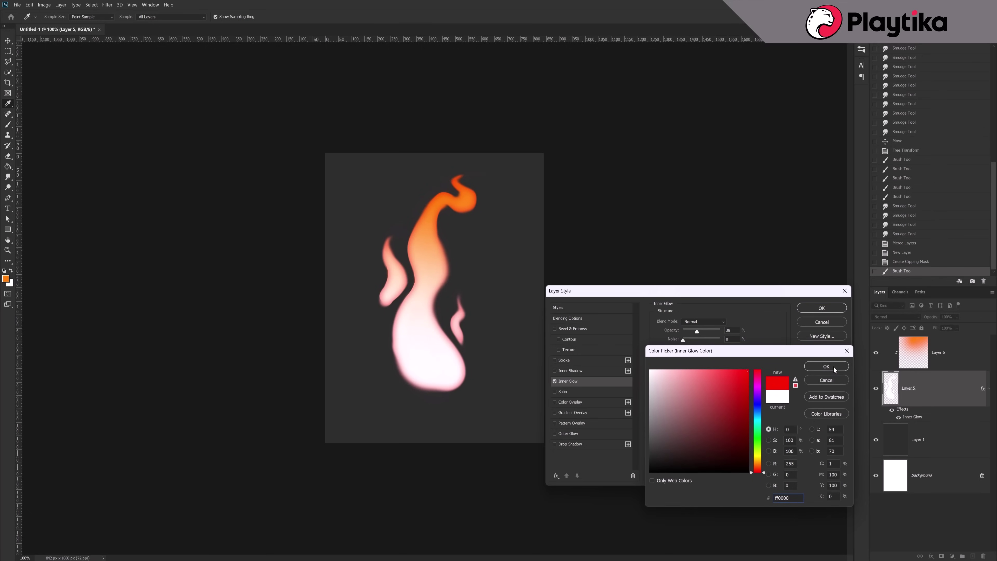
click(826, 367)
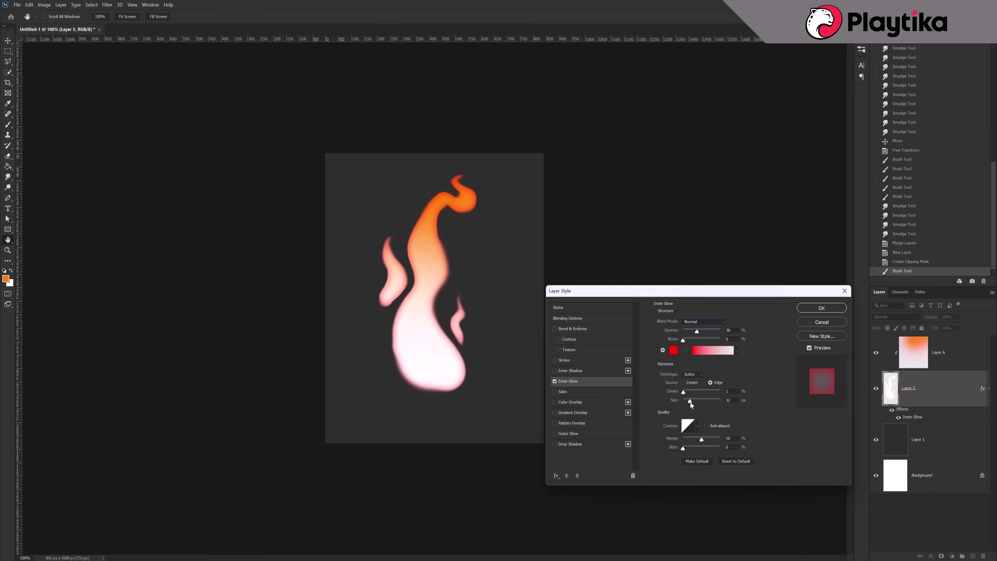
drag(691, 402, 691, 403)
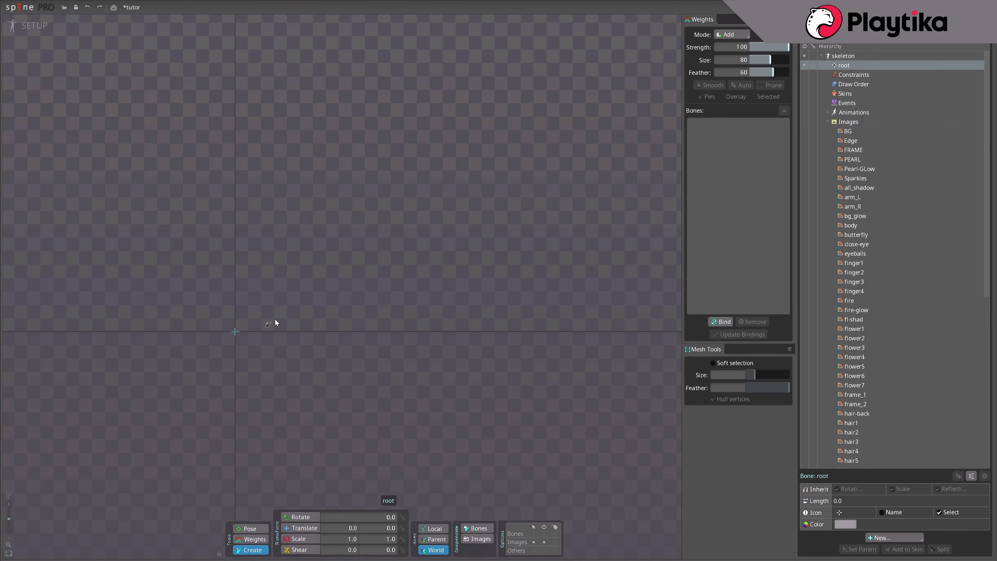
In Spine, create a vertical bone 363 long under root and move it to X -1.0078, Y 51.388
drag(274, 319, 274, 222)
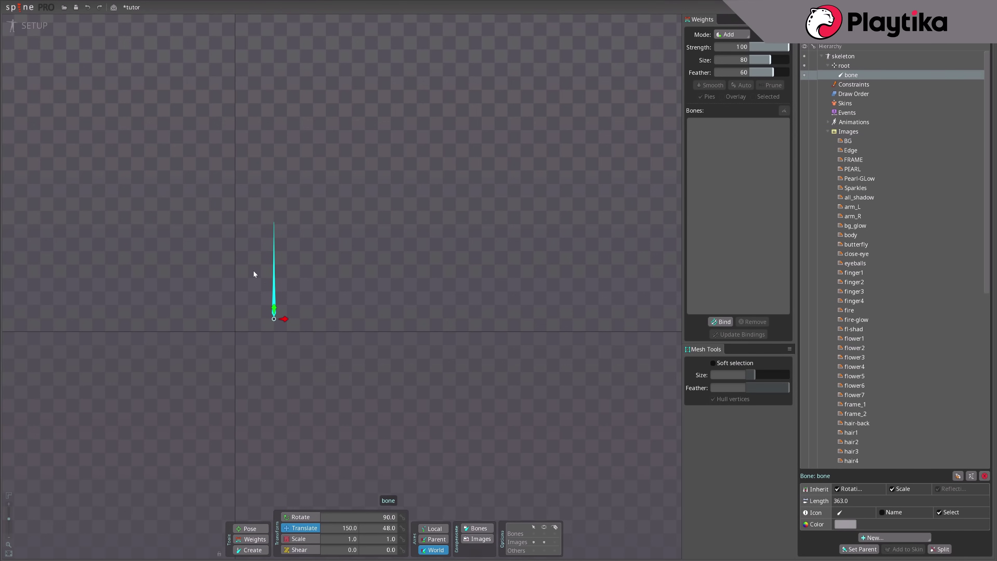
scroll(237, 288, up, 4)
drag(289, 346, 290, 314)
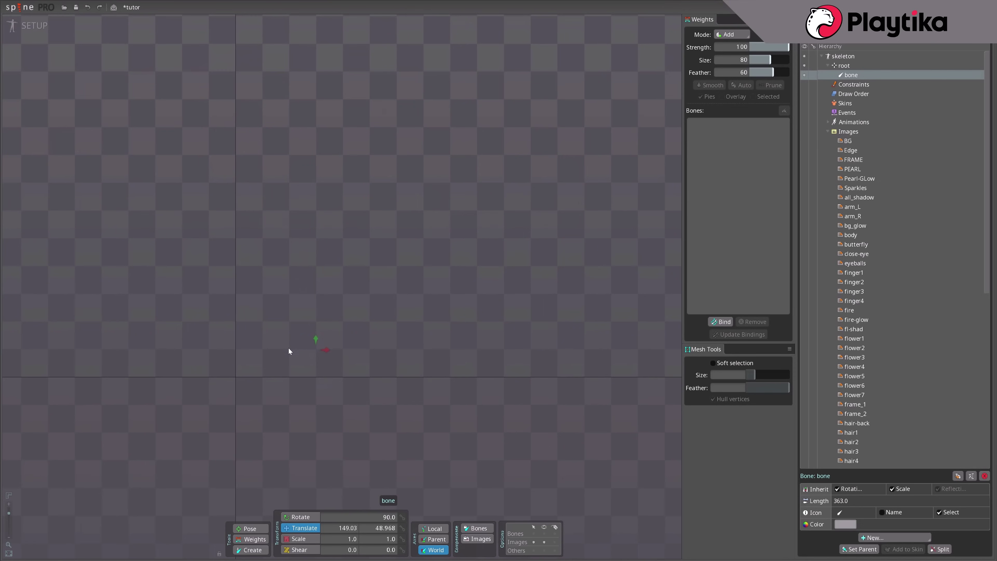
drag(393, 387, 312, 385)
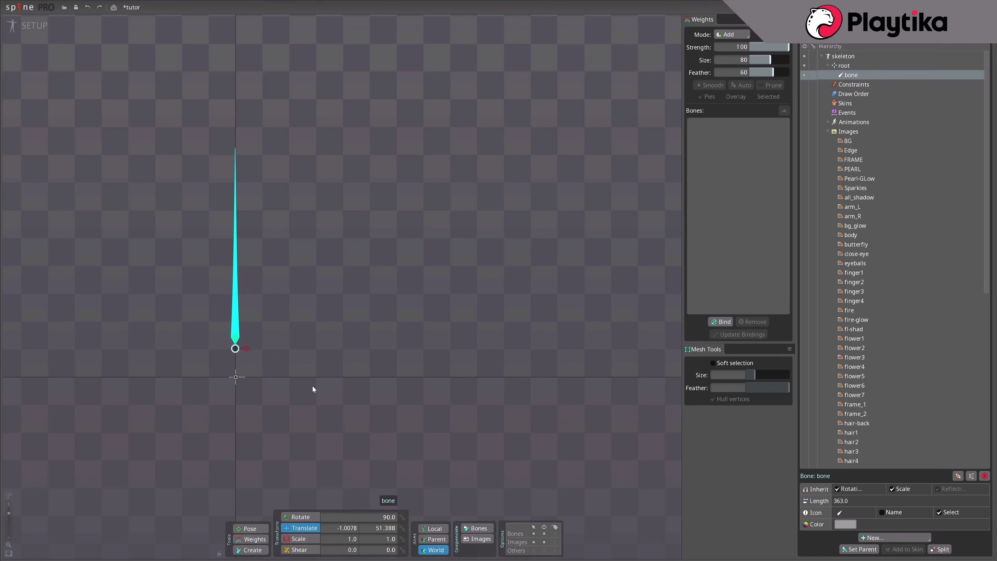
Rename the bone as fire and create a vertical child bone about 103 long beside its base
key(c)
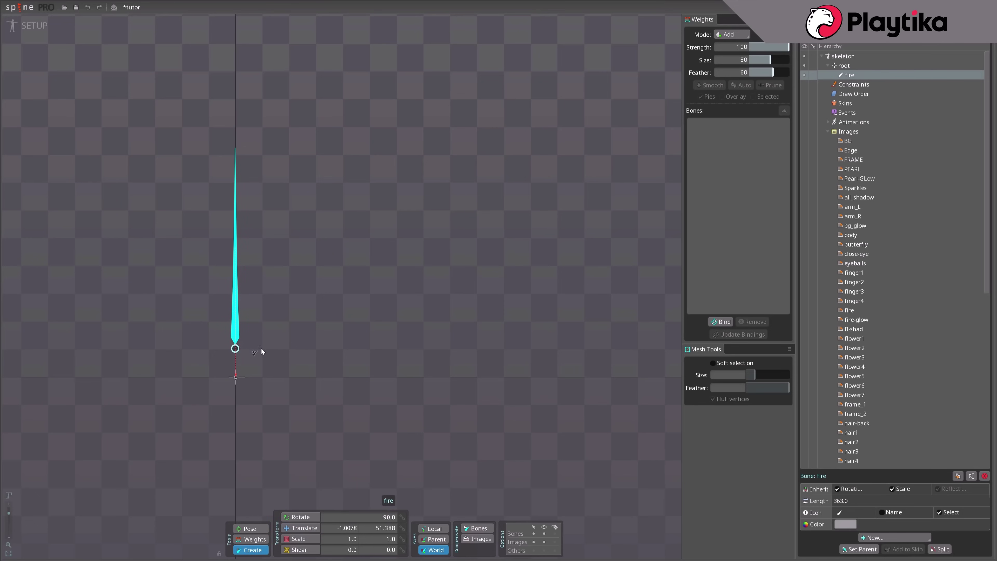
drag(262, 348, 262, 296)
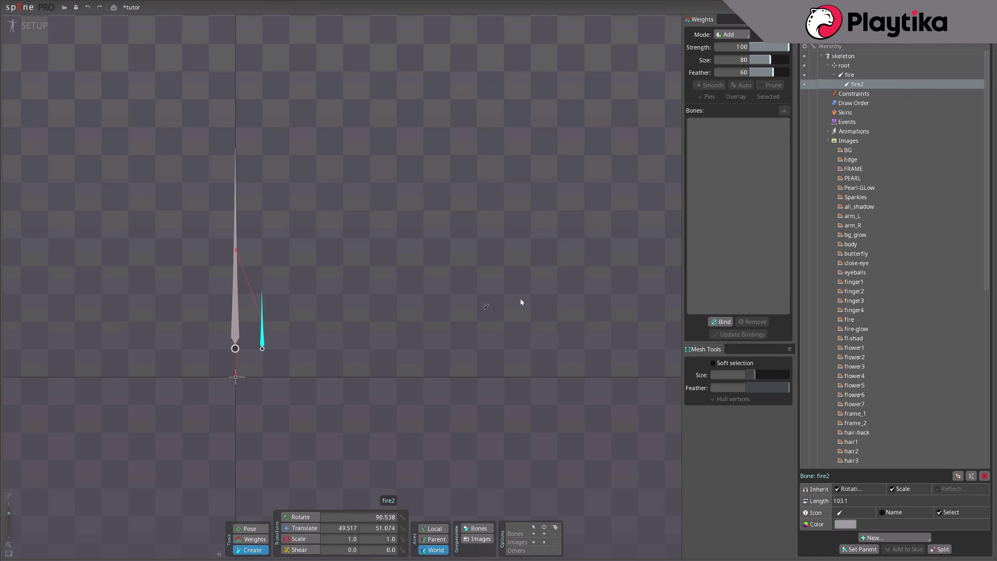
Create a second child bone under the fire bone, about 101 long and pointing down beside its upper end
ctrl+click(236, 290)
drag(262, 154, 262, 210)
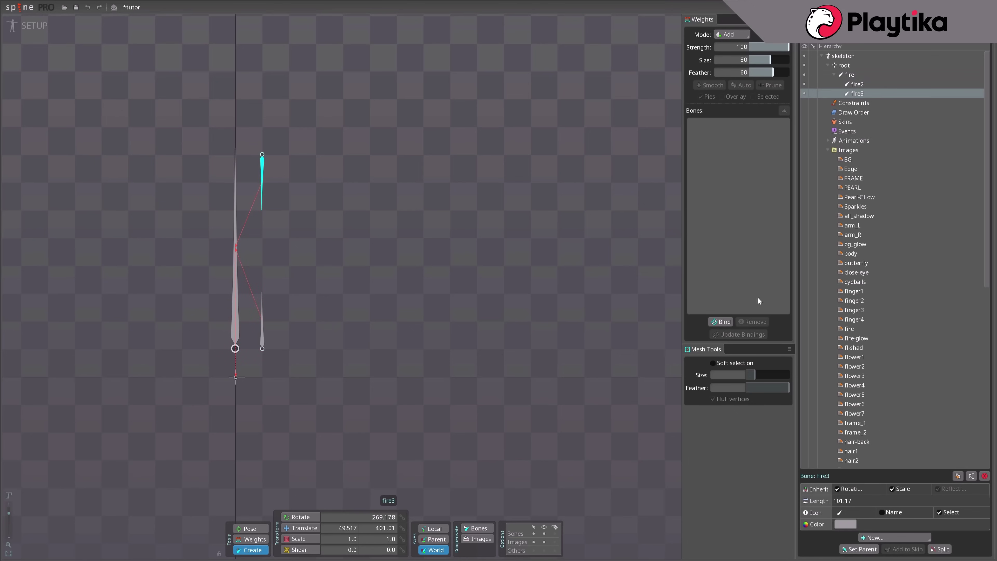
key(v)
Attach the fire image to bone fire2 and move it up so the flame spans both child bones
click(858, 84)
drag(849, 328, 330, 306)
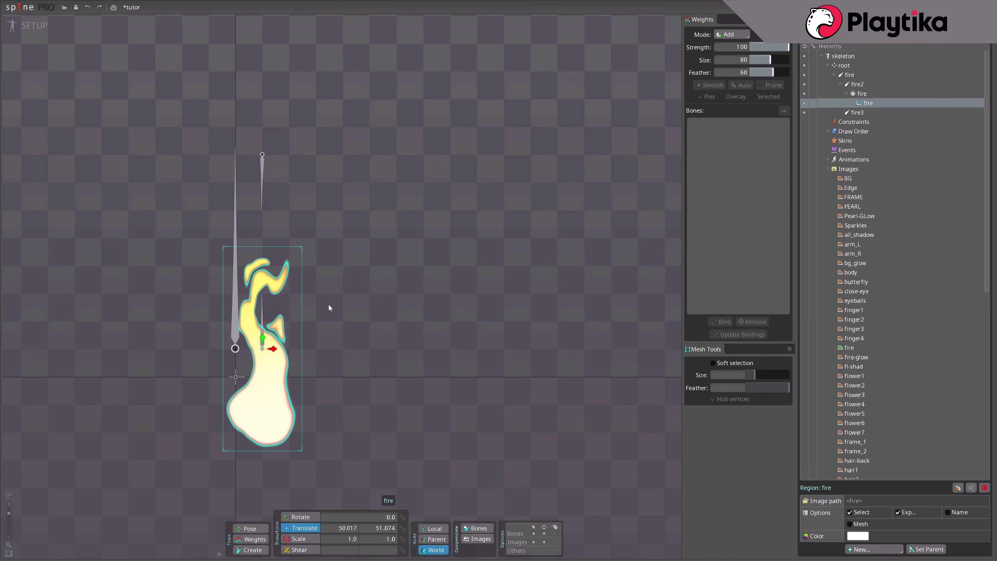
key(c)
key(t)
drag(274, 403, 274, 309)
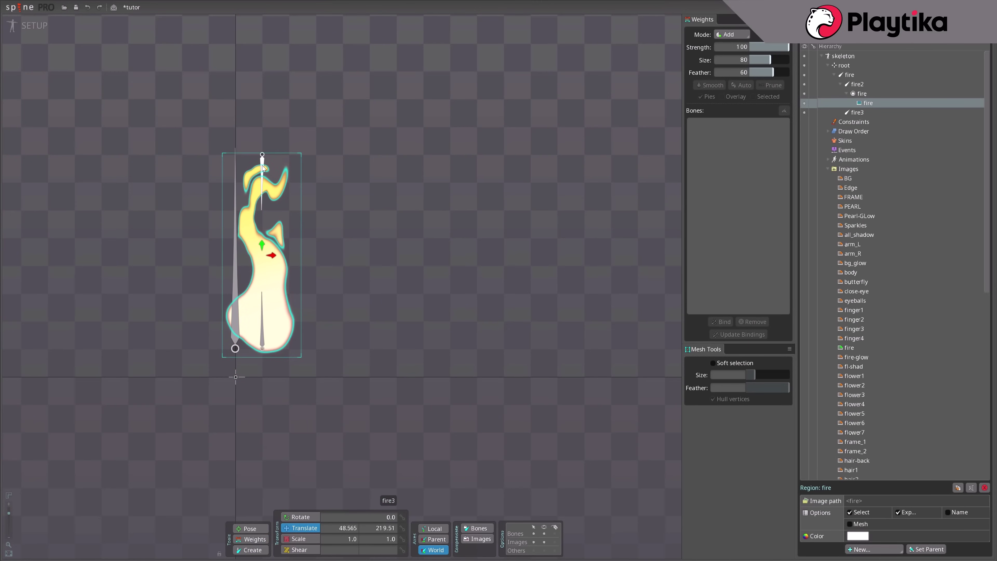
click(264, 175)
click(272, 255)
Convert the fire image to a mesh and trace its outline closely with a raised Detail setting
click(854, 524)
click(865, 537)
click(405, 531)
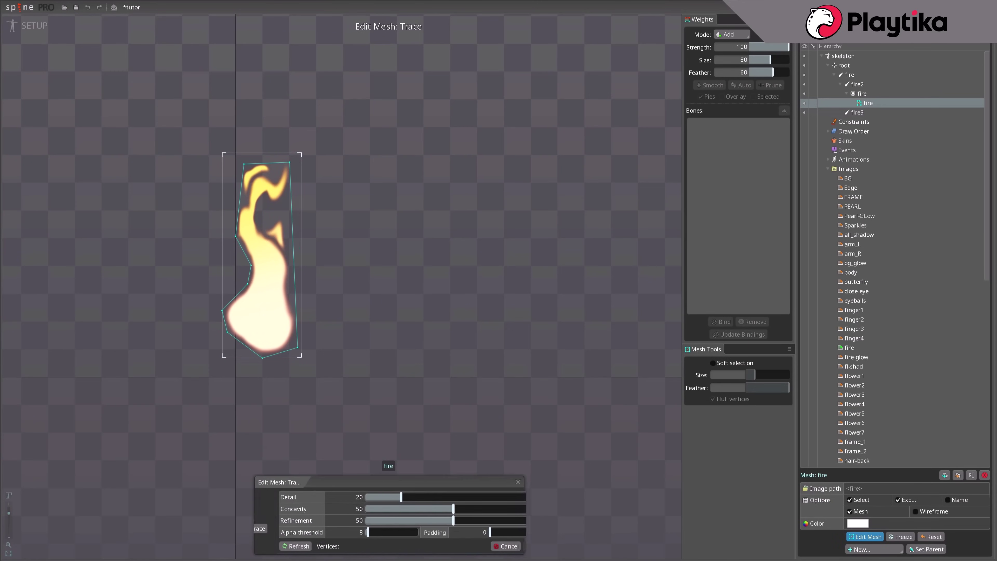
click(494, 497)
click(512, 547)
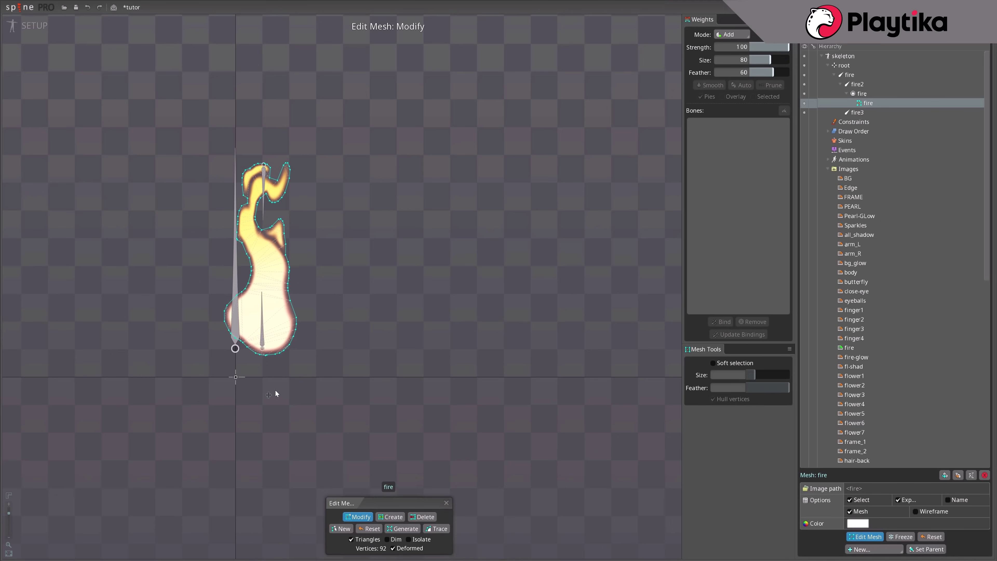
Add interior vertices up the middle of the fire mesh from the base to the tip
scroll(206, 286, up, 3)
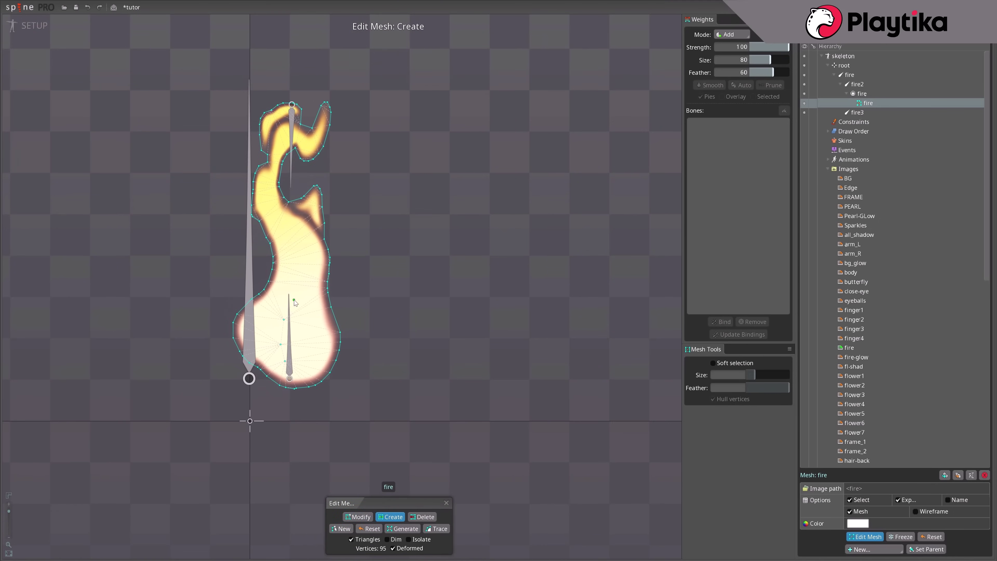
click(295, 133)
scroll(189, 216, down, 2)
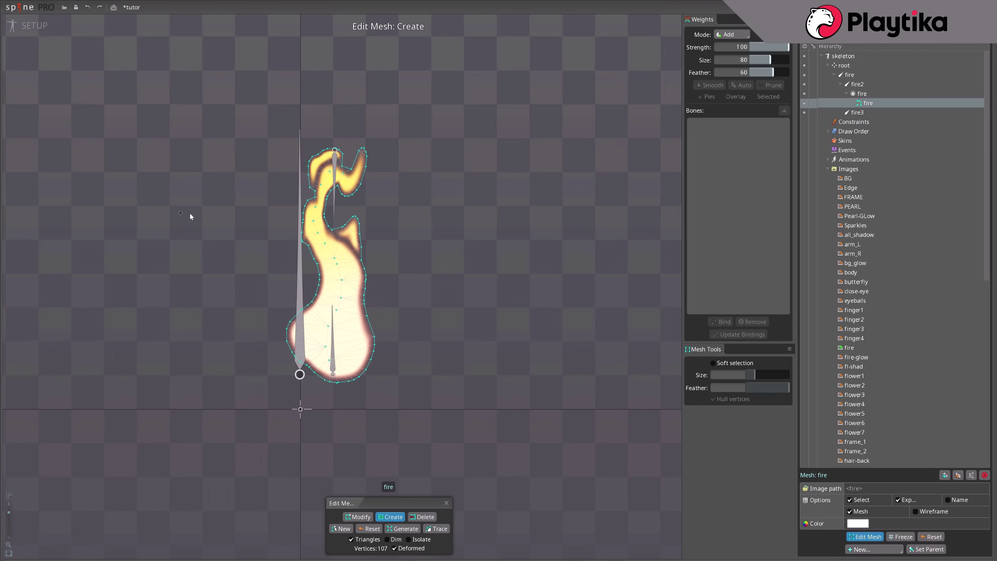
key(Escape)
Bind the fire mesh to bones fire2 and fire3 and brush fire3's weights with size 335 and feather 99
click(721, 322)
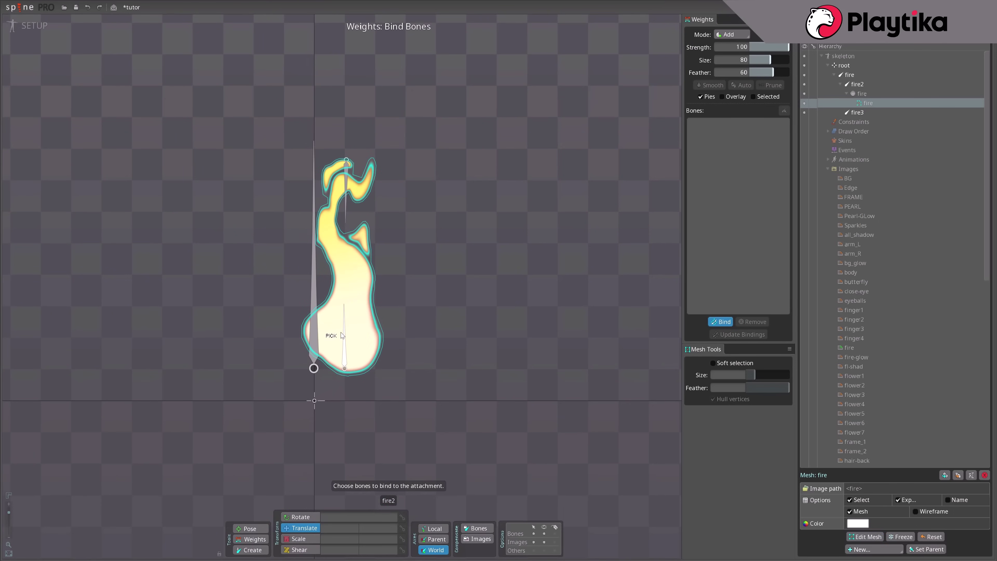
click(348, 190)
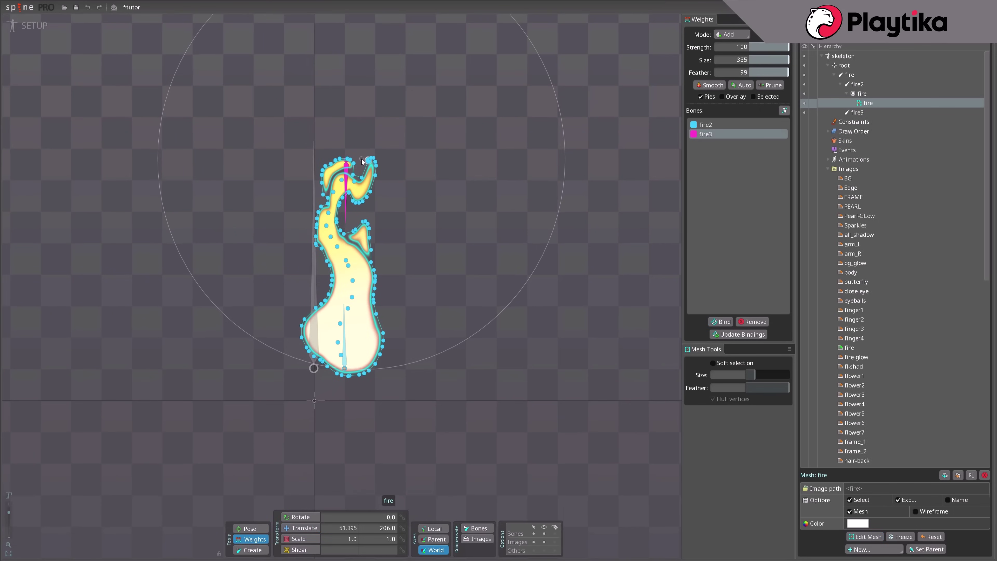
drag(361, 161, 359, 157)
key(Escape)
With bones and images compensated, rotate bone fire3 to about 90° and move it down to about X 53.3, Y 335.2
click(347, 170)
drag(467, 345, 372, 224)
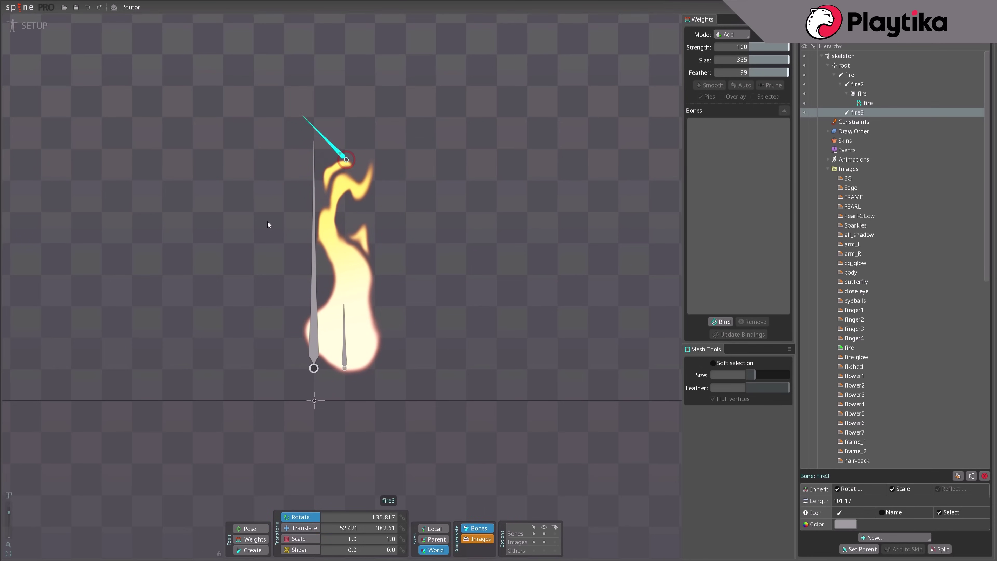
drag(266, 151, 266, 149)
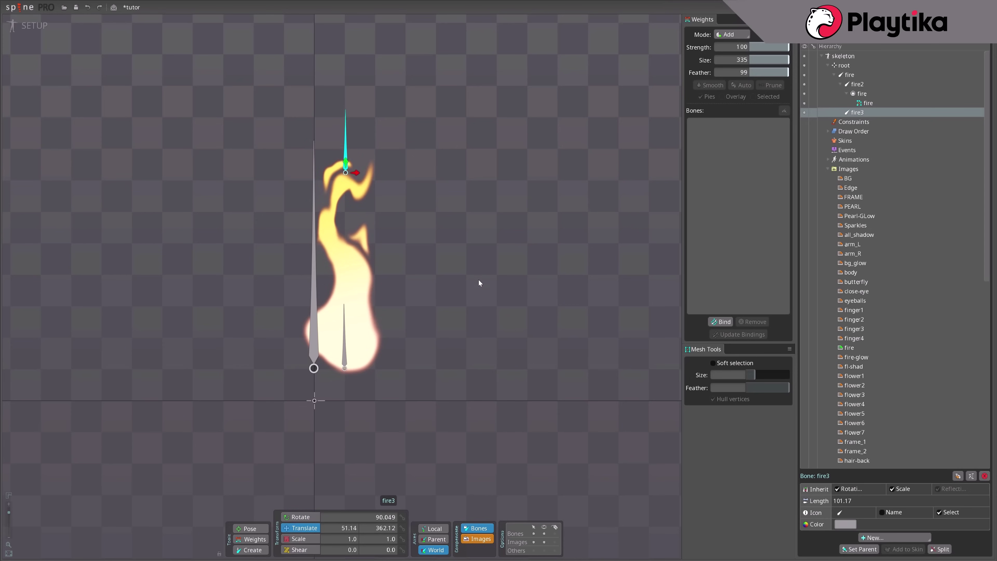
drag(479, 280, 480, 296)
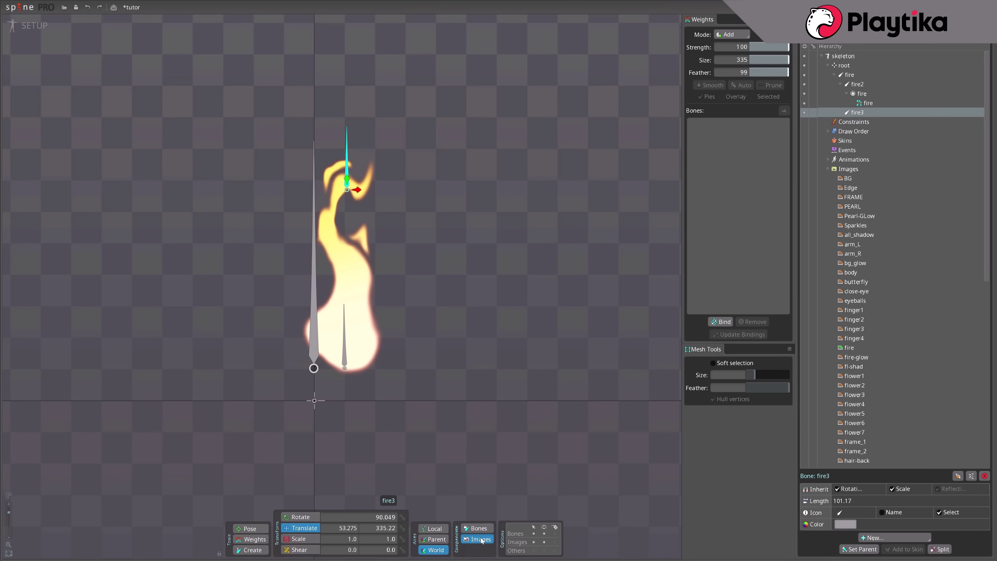
Test the flame's bending by rotating and moving bone fire3, and undo the test pose
drag(491, 281, 325, 472)
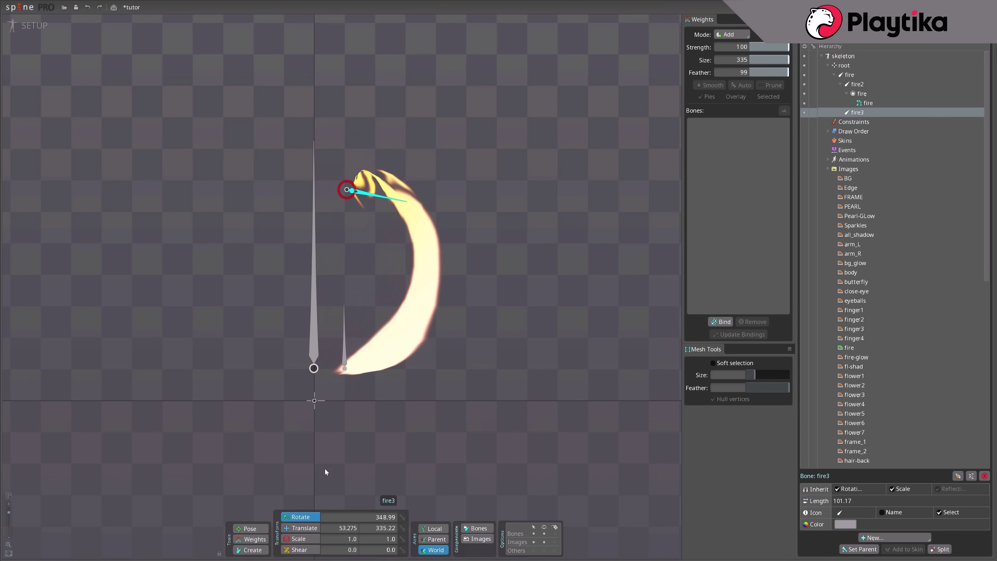
click(299, 527)
drag(499, 337, 486, 438)
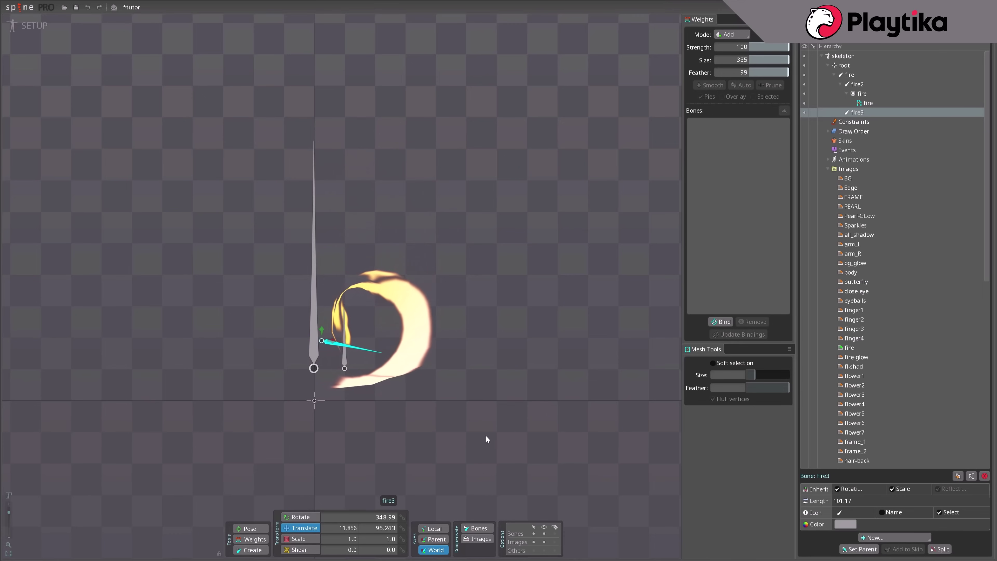
key(ctrl+z)
key(ctrl+z)
key(ctrl+z)
Test the flame's deformation by rotating, scaling and moving the lower bone fire2
click(301, 516)
drag(479, 391, 305, 357)
click(303, 543)
drag(373, 471, 403, 379)
click(299, 528)
drag(397, 483, 412, 254)
key(ctrl+z)
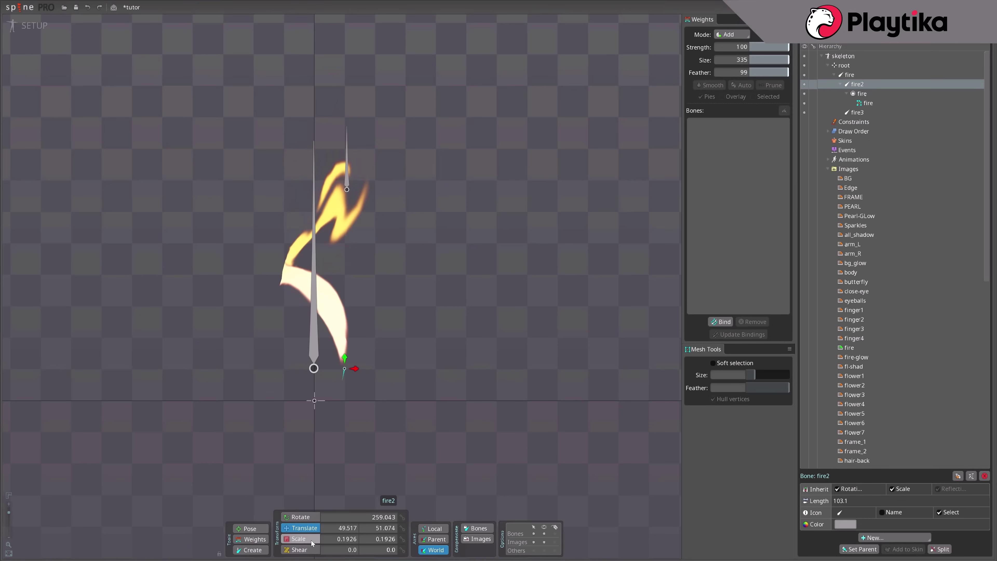
click(300, 520)
drag(424, 361, 369, 458)
click(299, 538)
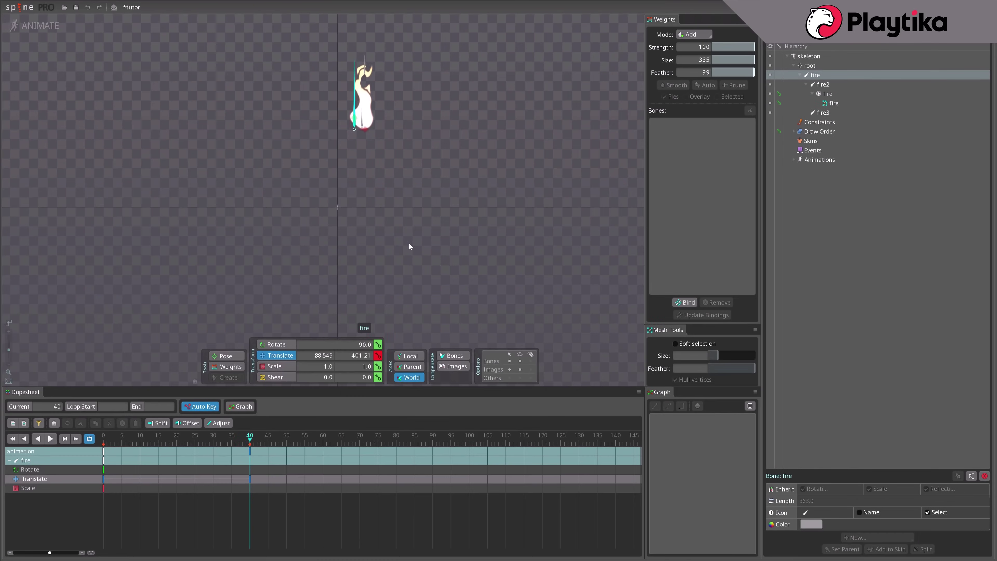
Key a new position for the fire bone at frame 25, and rotate and scale bone fire2 at frame 40
click(195, 439)
drag(432, 157, 347, 279)
drag(195, 439, 250, 438)
click(276, 345)
click(276, 366)
drag(393, 157, 413, 187)
Key new positions for bone fire2 at frames 25 and 10 to shape its movement
drag(104, 438, 195, 432)
click(276, 355)
drag(365, 224, 339, 212)
click(139, 439)
drag(353, 228, 376, 212)
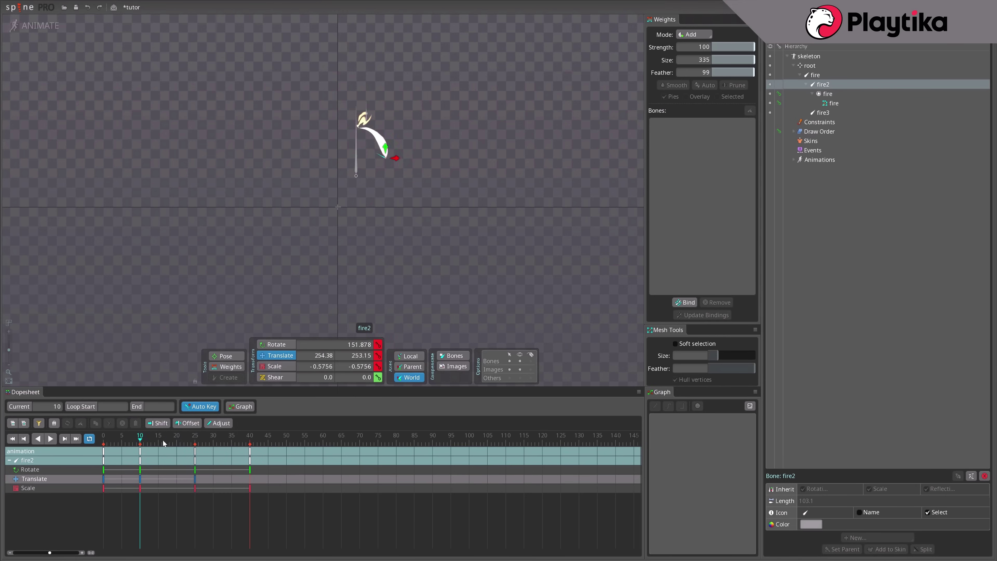
Key bone fire3's rotation, translation and scale at frame 0, and move it to about X 143, Y 177 at frame 10
drag(140, 439, 94, 440)
click(367, 147)
drag(378, 345, 378, 366)
click(139, 439)
drag(369, 126, 368, 173)
Key further rotation, position and scale changes on bone fire3 around frame 25
click(276, 345)
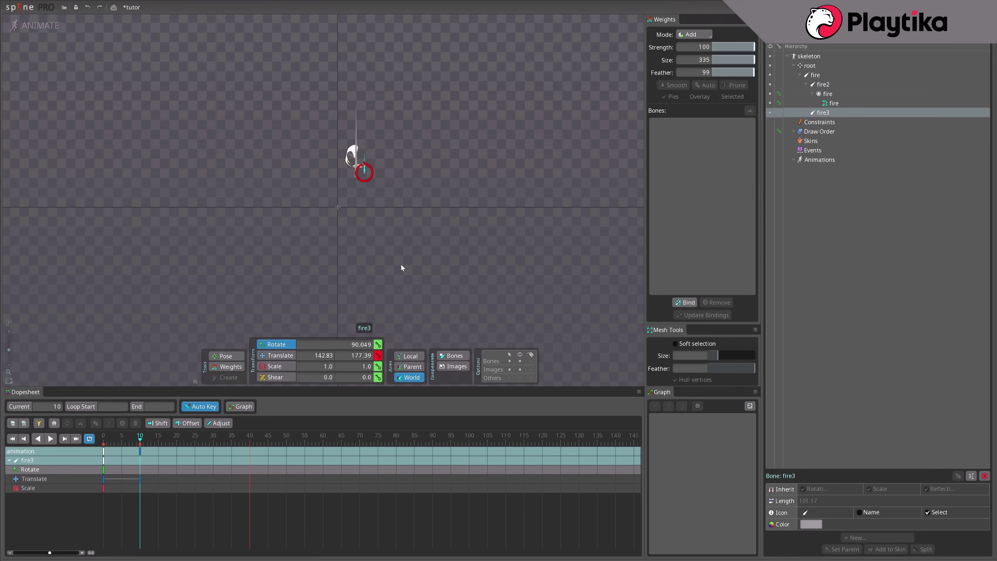
click(194, 439)
drag(393, 102, 341, 165)
click(283, 356)
click(276, 366)
mouse_move(194, 439)
mouse_down()
mouse_move(249, 438)
mouse_move(106, 447)
mouse_move(209, 447)
mouse_up()
click(276, 366)
click(335, 88)
click(276, 355)
click(332, 171)
click(154, 451)
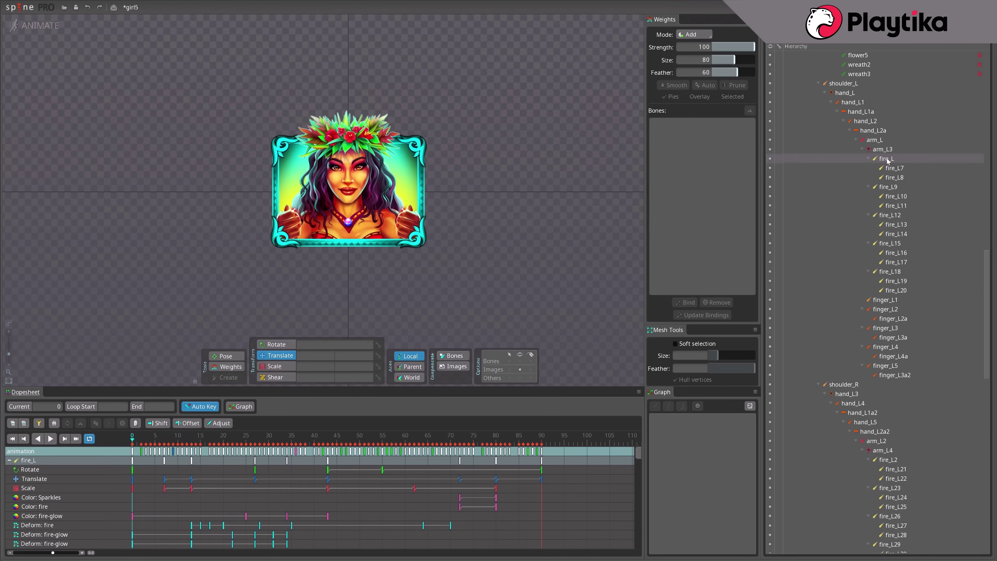
In the girl5 project, select bones fire_L, fire_L9, fire_L12, fire_L15 and fire_L18 and play the animation to examine the hand flames
click(886, 159)
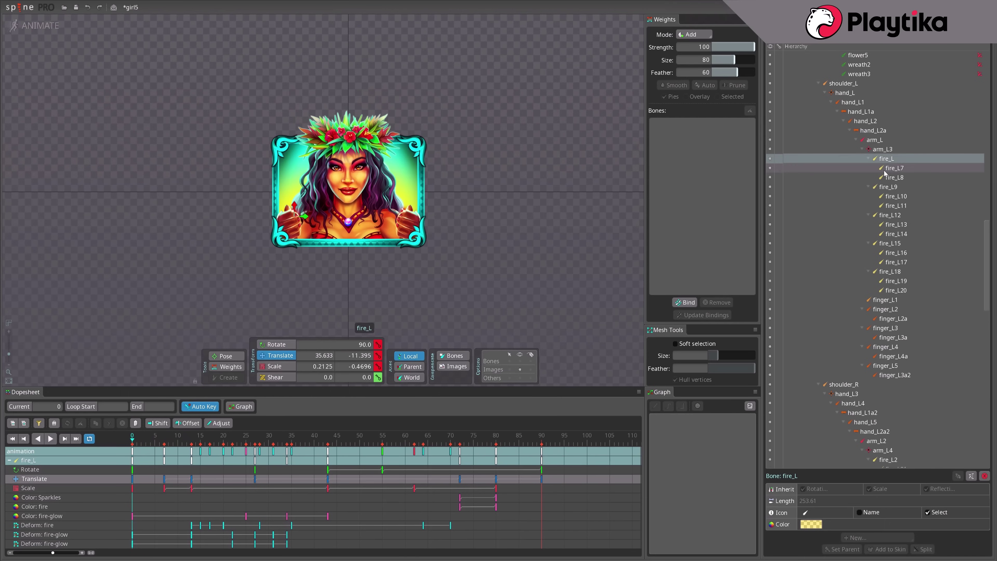
ctrl+click(883, 187)
ctrl+click(885, 215)
ctrl+click(885, 243)
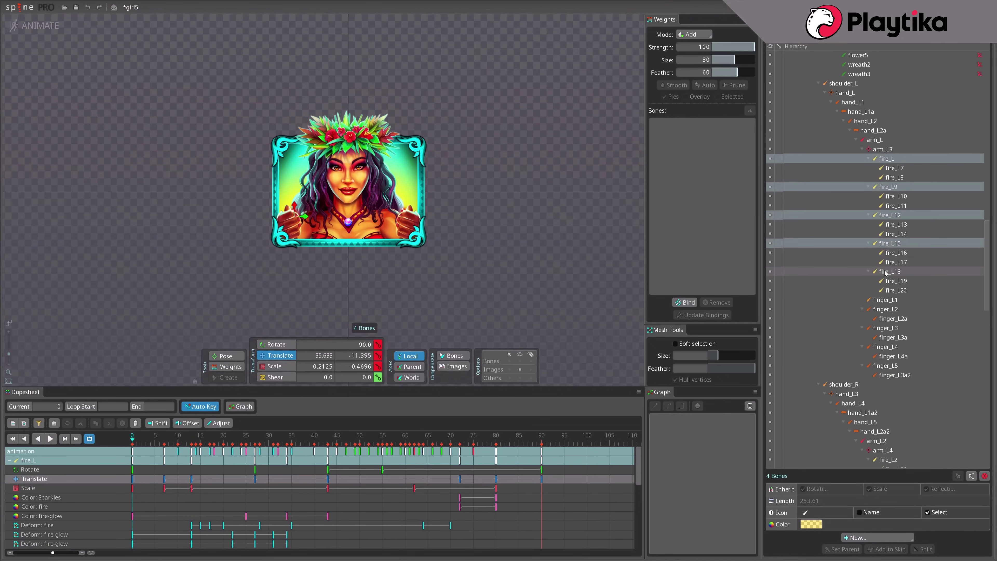
ctrl+click(885, 272)
click(51, 438)
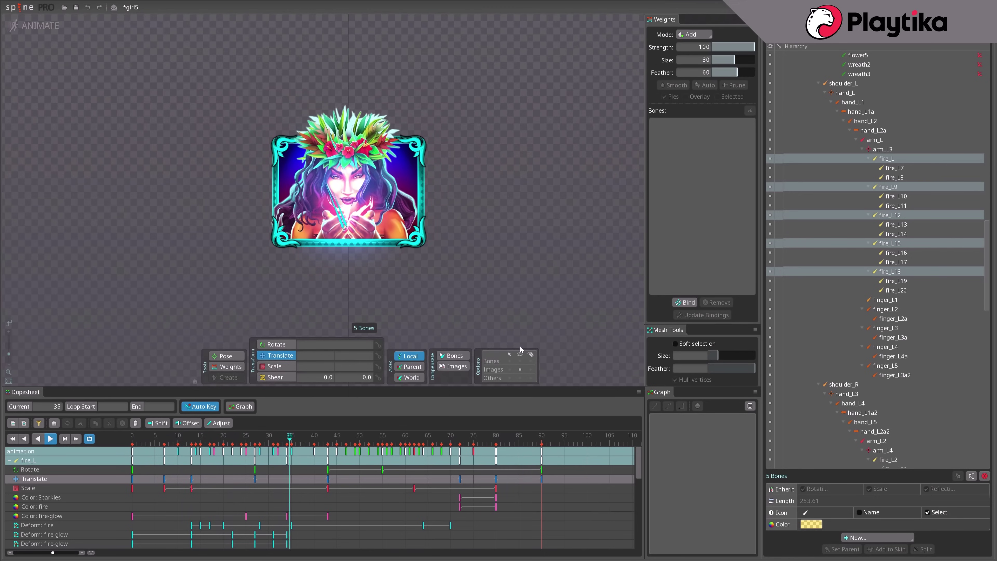
click(466, 283)
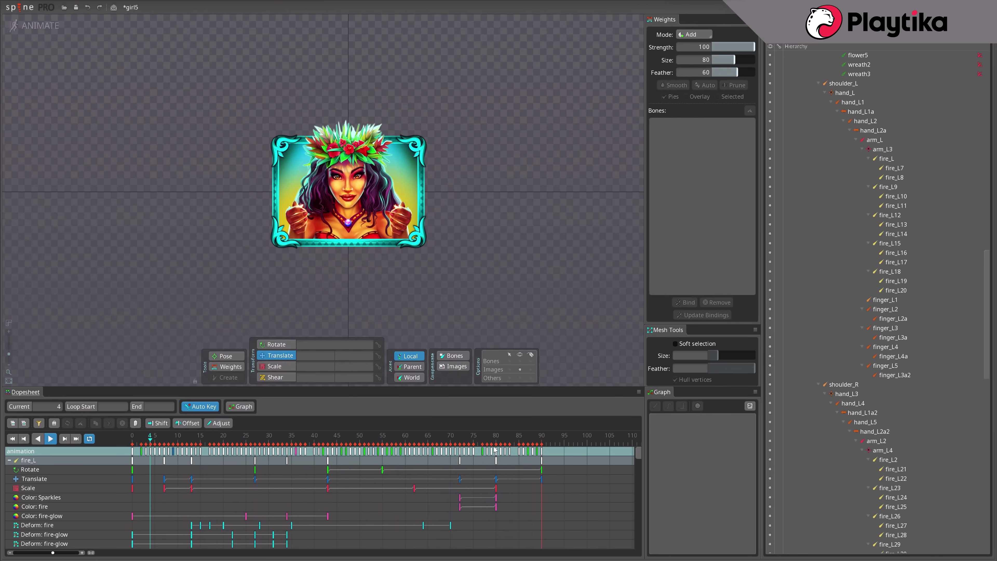
Open the reference image 1.png in IrfanView and reposition its window to compare the static flames
click(508, 531)
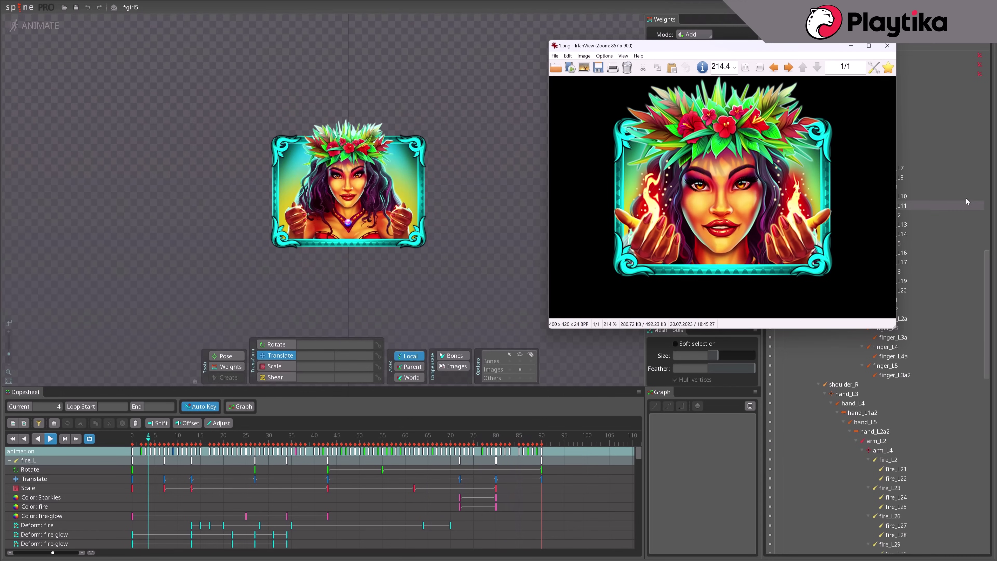
drag(810, 48, 797, 67)
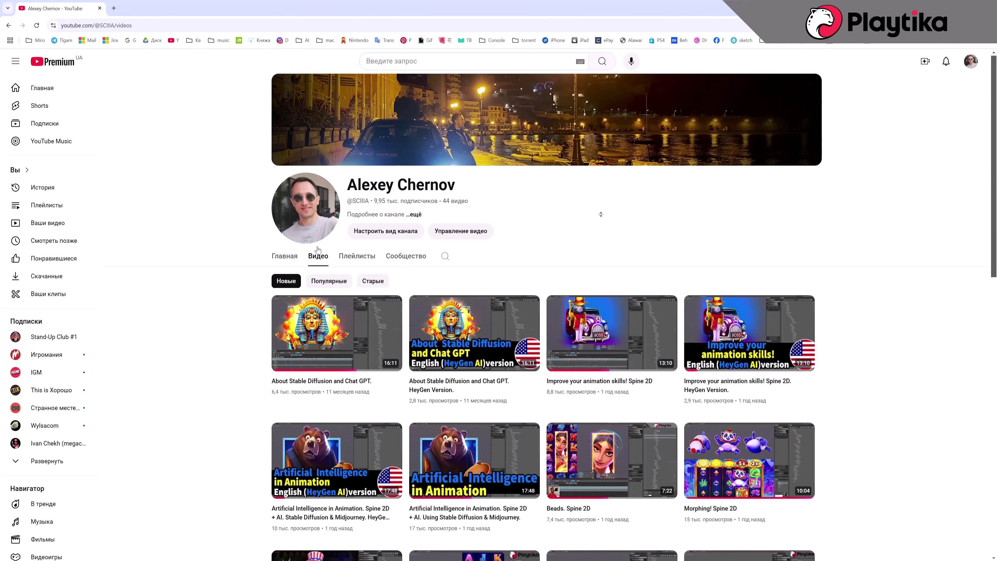
Switch to YouTube in the browser and browse the channel's Spine animation videos
scroll(697, 244, down, 6)
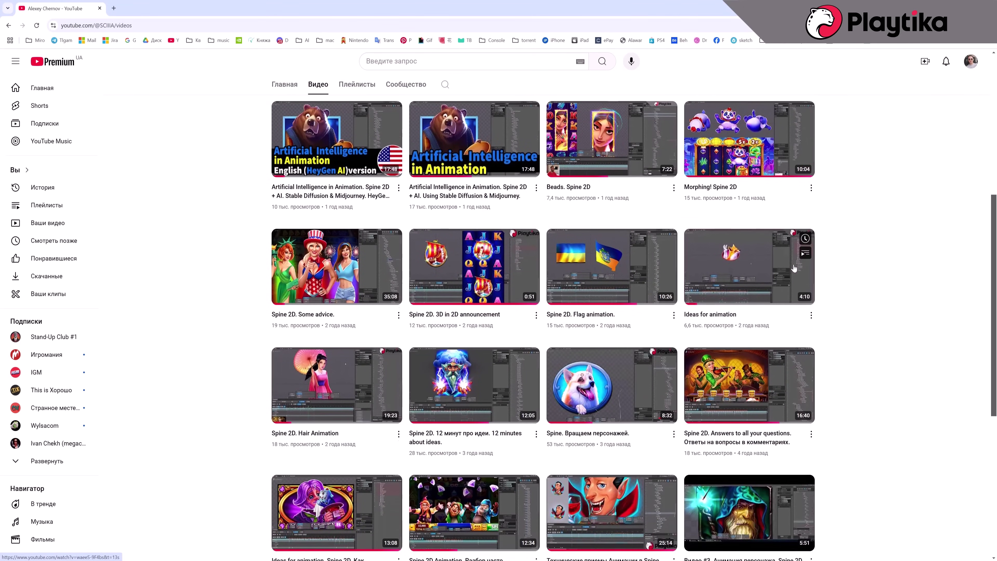
click(489, 494)
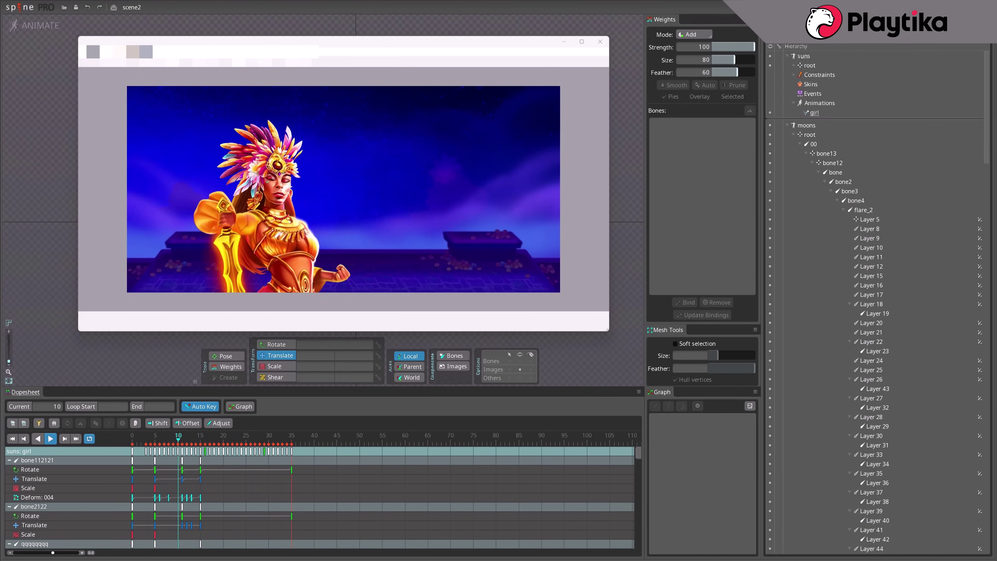
In Spine's scene2 project, close the preview window and scrub the fire2 mesh's animation around frames 23 to 32
click(600, 42)
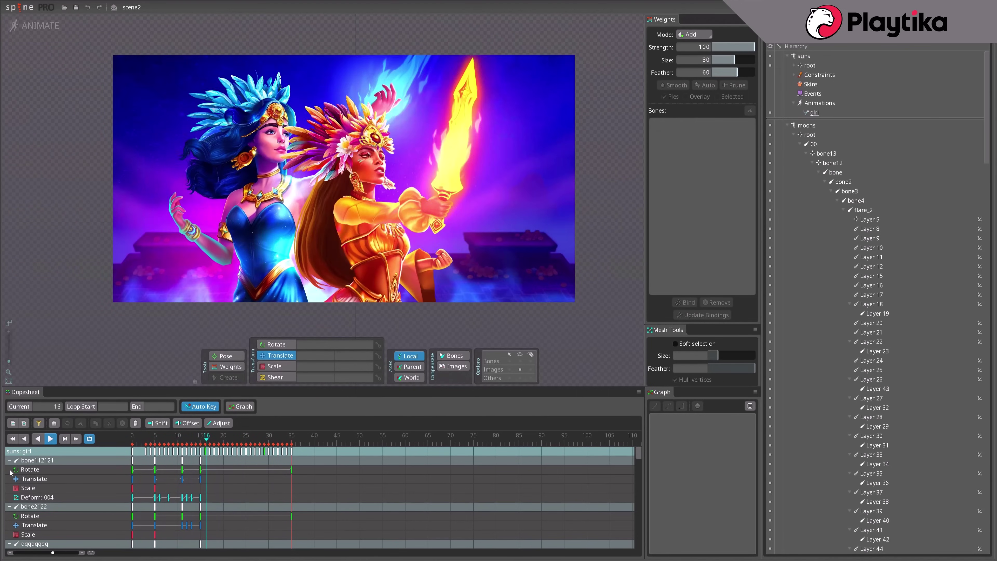
click(50, 439)
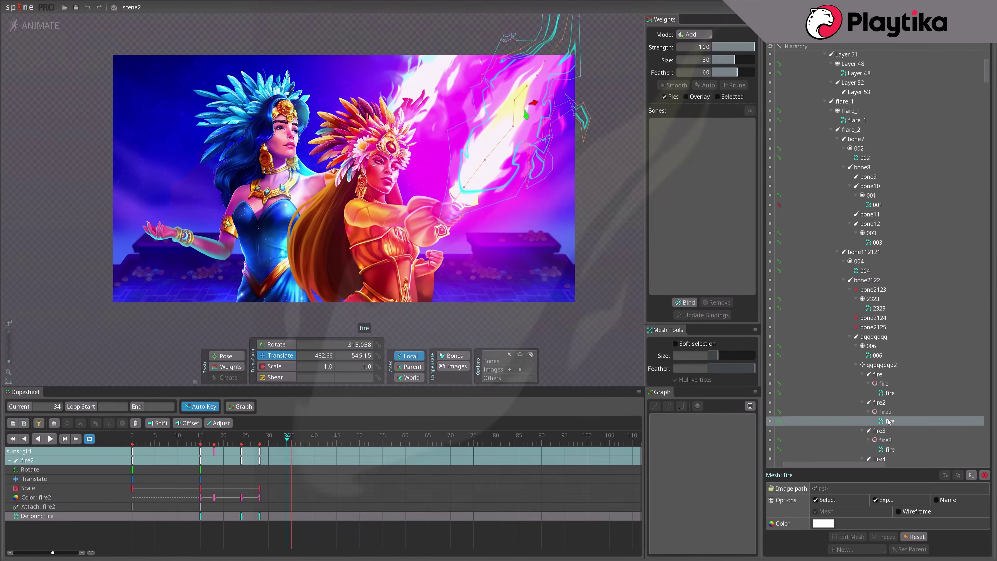
mouse_move(888, 422)
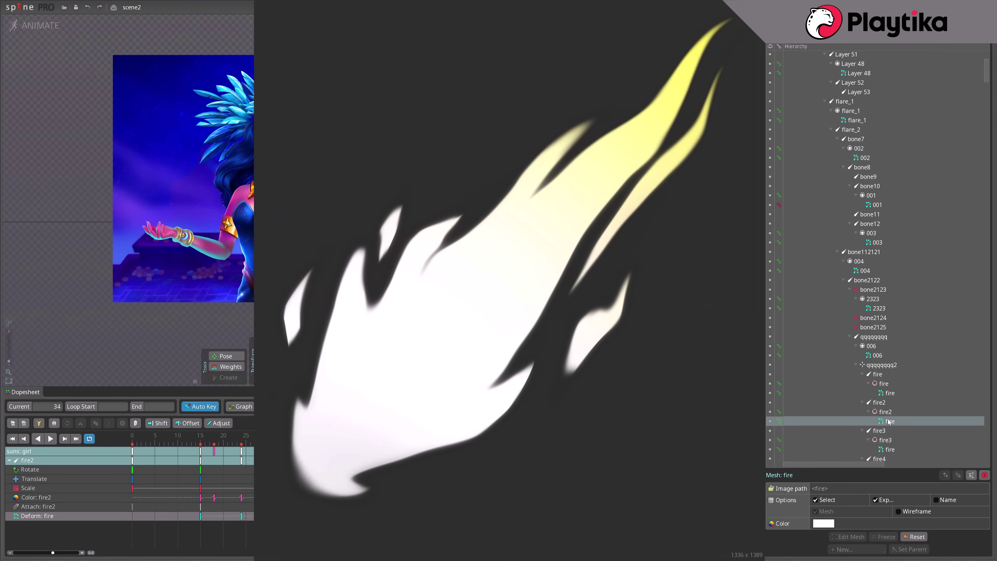
drag(240, 435, 278, 434)
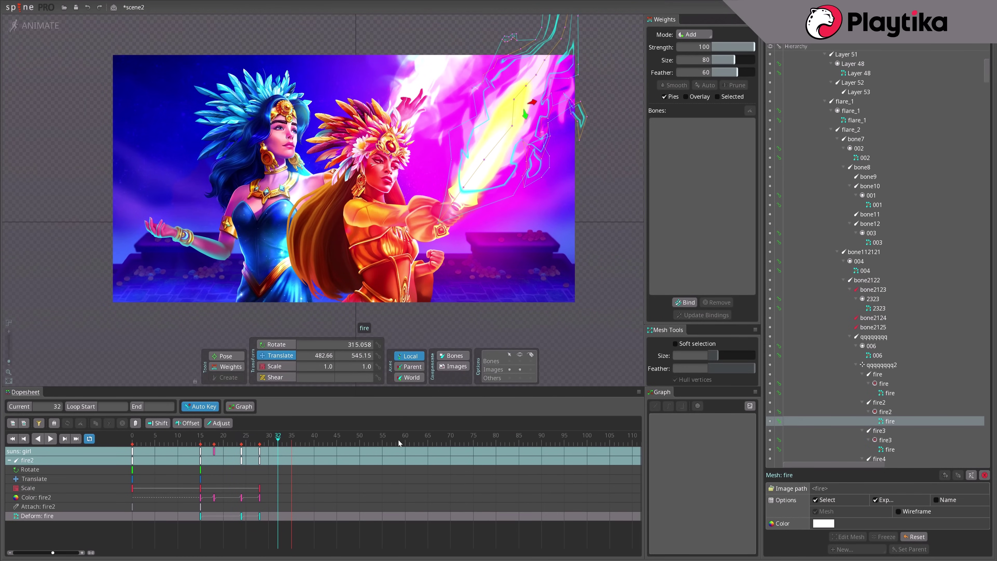
mouse_move(280, 432)
mouse_down()
mouse_move(201, 443)
mouse_move(237, 439)
mouse_up()
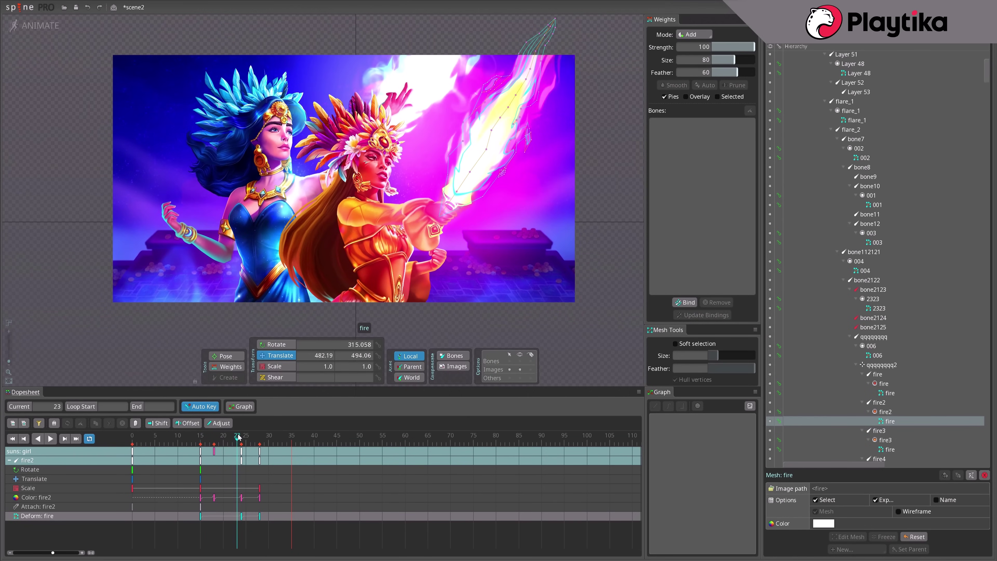
Compare the offset keyframes of the fire3, fire4 and fire2 meshes in the sword flame
click(832, 450)
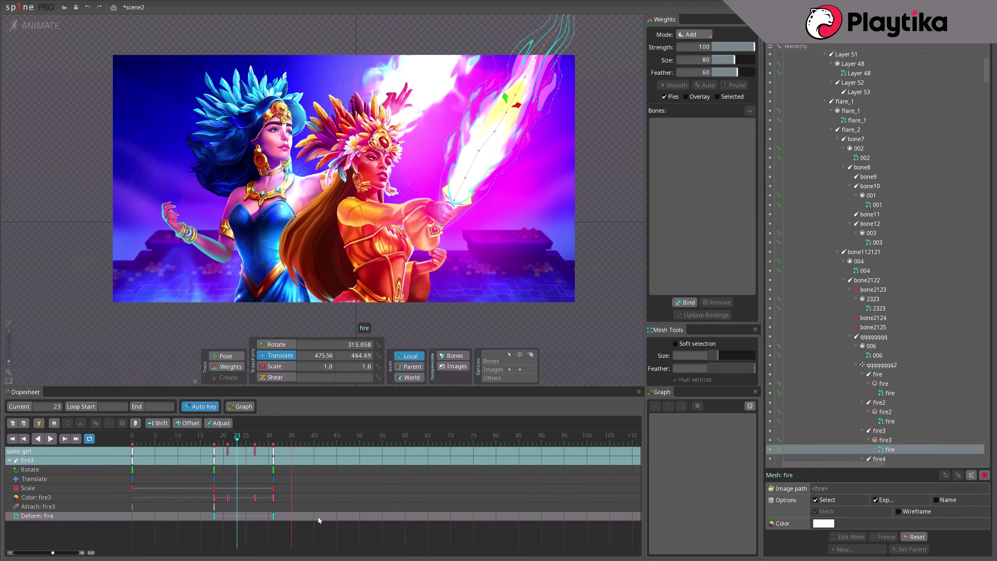
scroll(829, 420, down, 1)
click(820, 449)
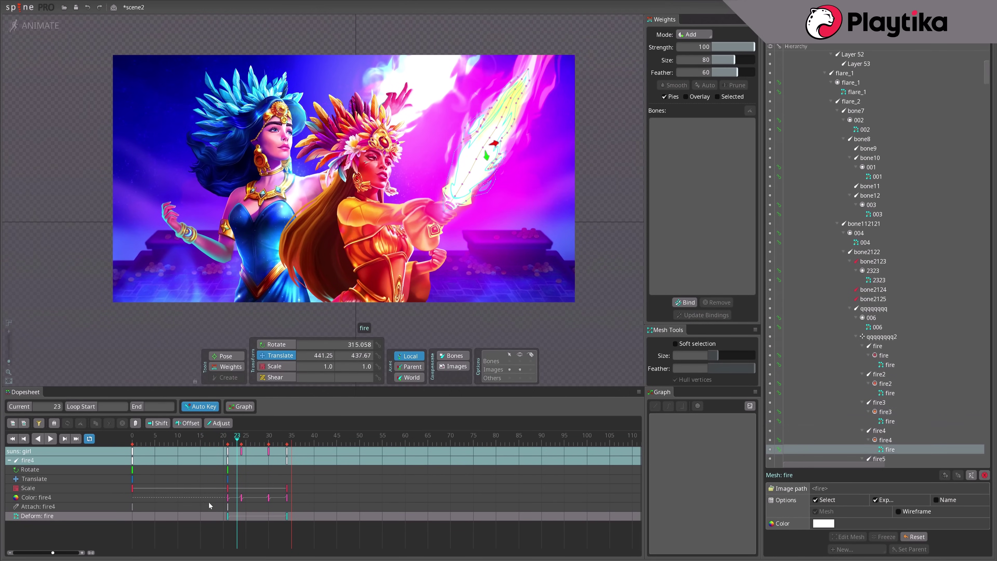
click(888, 394)
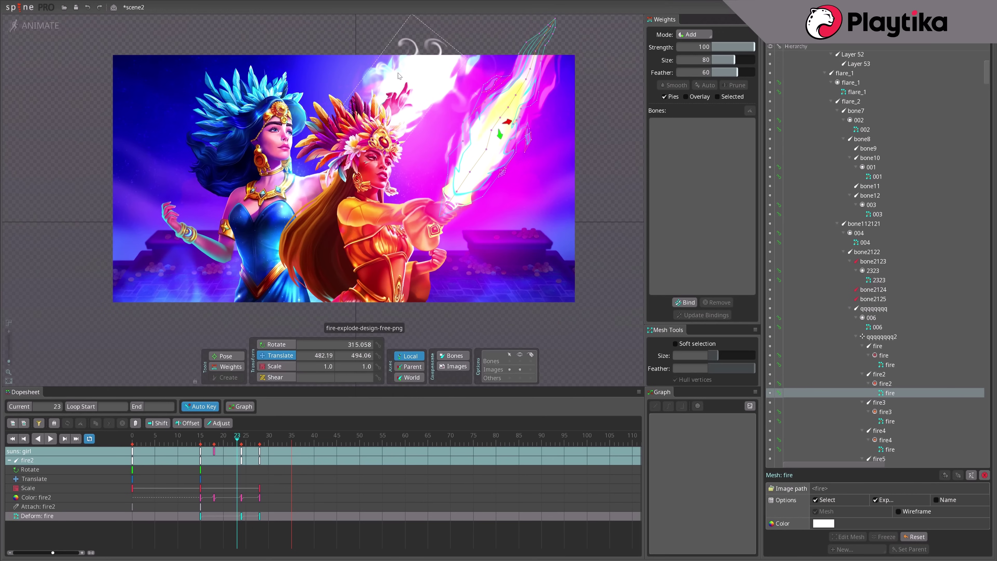
Examine the two fire-explode-design-free-png smoke meshes under bone54 and bone57 while scrubbing between frames 19 and 26
click(385, 75)
mouse_move(237, 439)
mouse_down()
mouse_move(227, 441)
mouse_move(302, 437)
mouse_move(246, 436)
mouse_up()
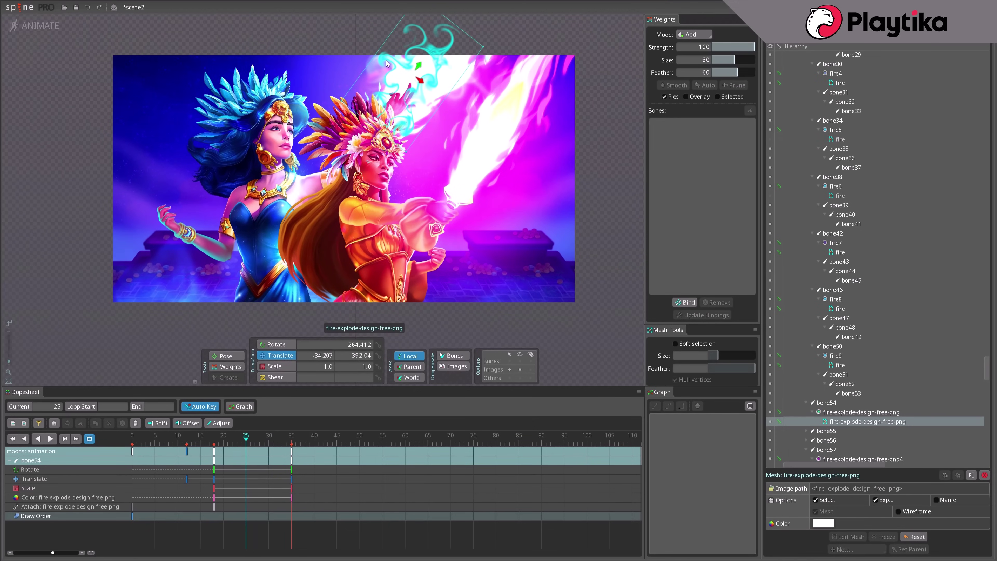
scroll(862, 447, down, 2)
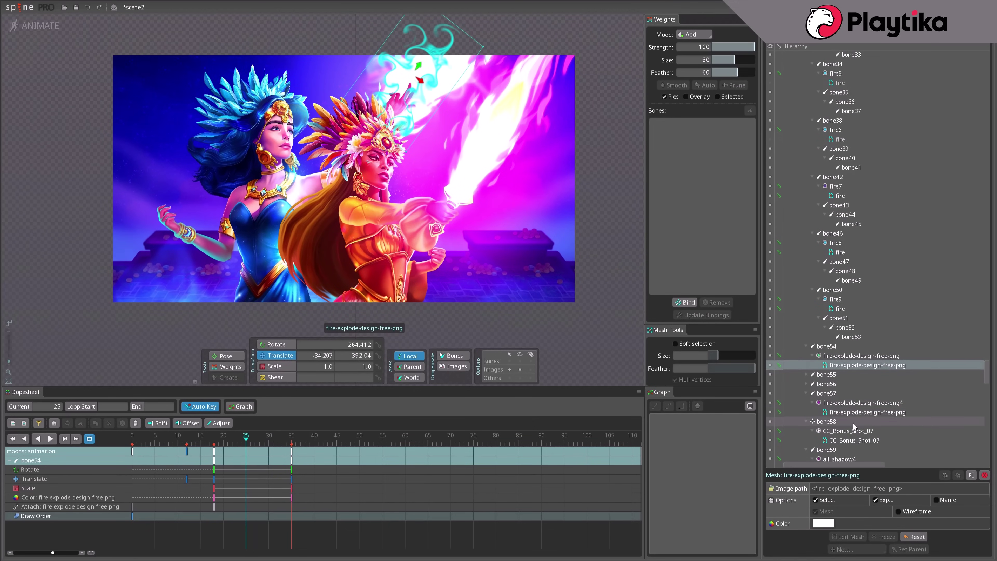
click(848, 410)
mouse_move(220, 438)
mouse_down()
mouse_move(238, 439)
mouse_move(196, 439)
mouse_move(272, 439)
mouse_move(216, 439)
mouse_move(207, 449)
mouse_up()
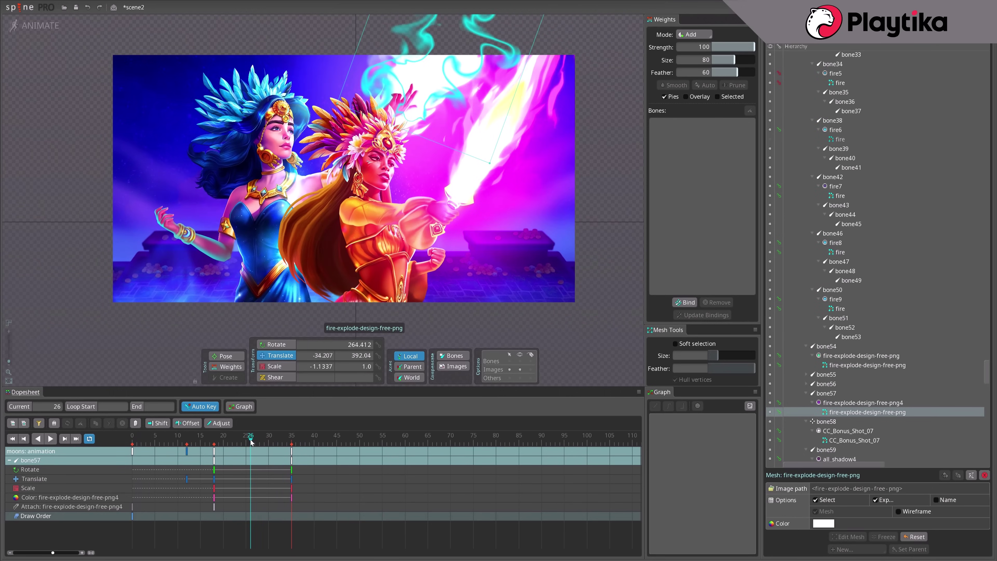
Inspect the CC_Bonus_Shot_07 and all_shadow meshes, view frame 19, then clear the selection and play the animation
scroll(824, 429, down, 2)
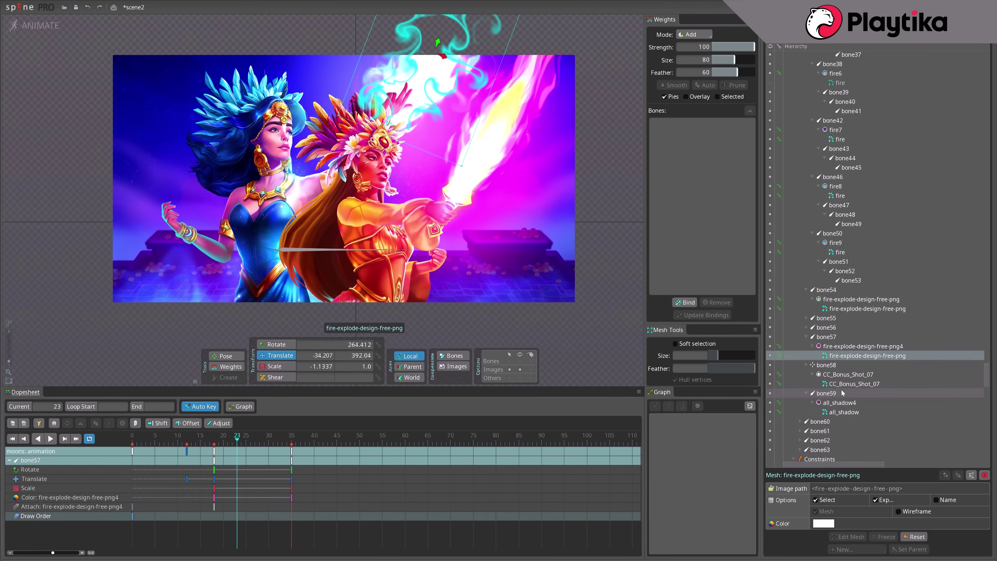
click(845, 384)
click(836, 413)
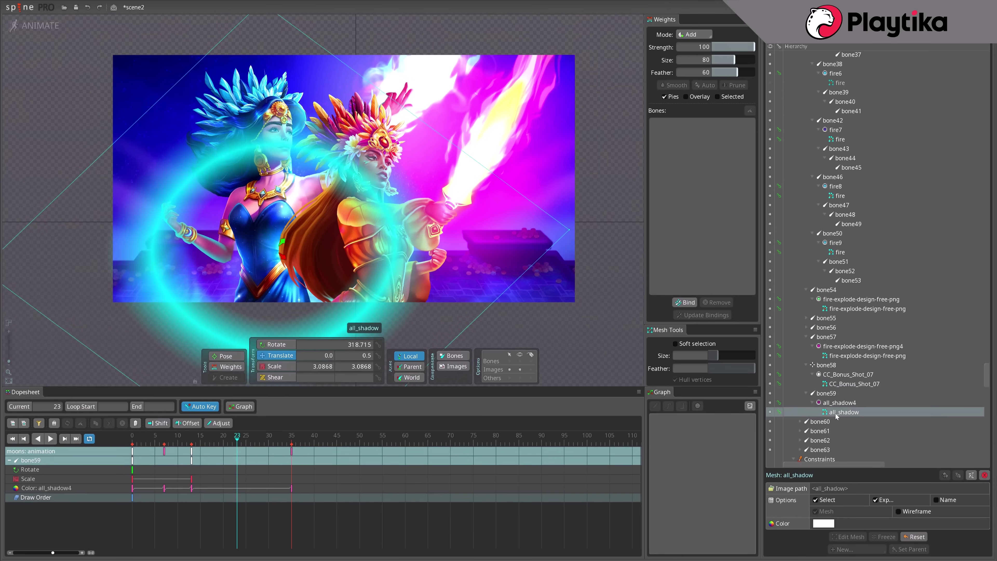
click(220, 439)
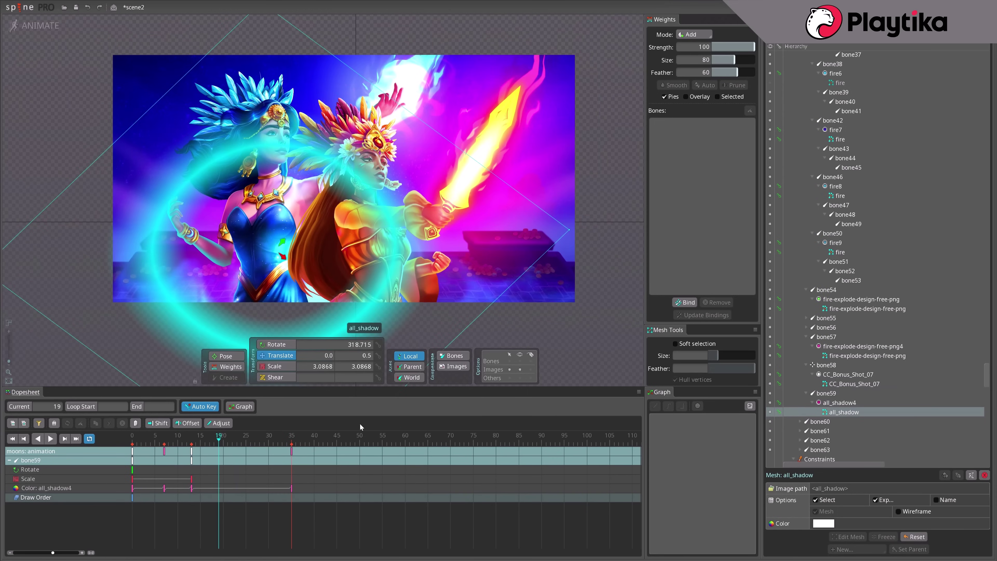
key(Escape)
click(51, 439)
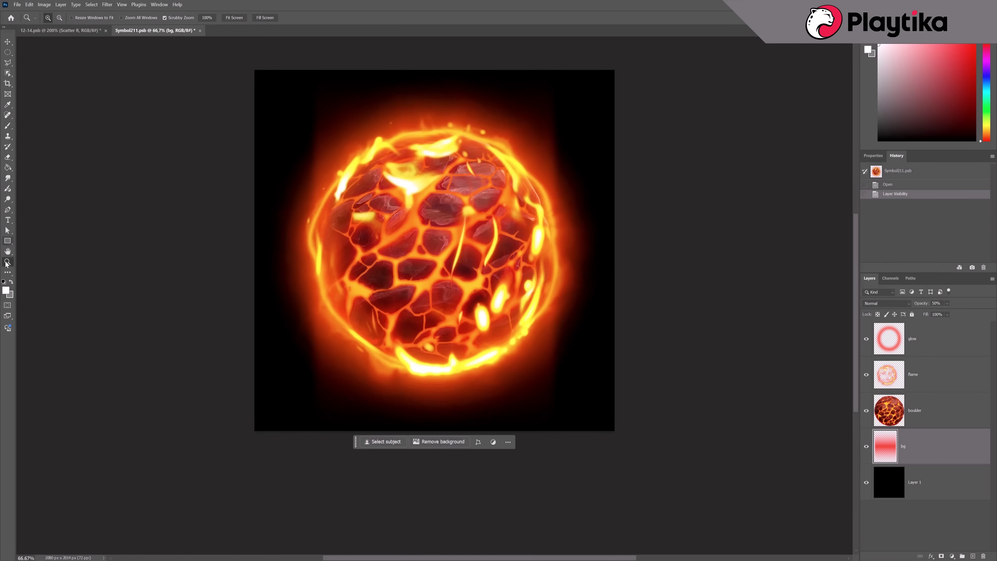
In Photoshop's Symbol211.psb, compare the fireball's layers, leaving only the boulder visible over the black Layer 1
alt+click(479, 317)
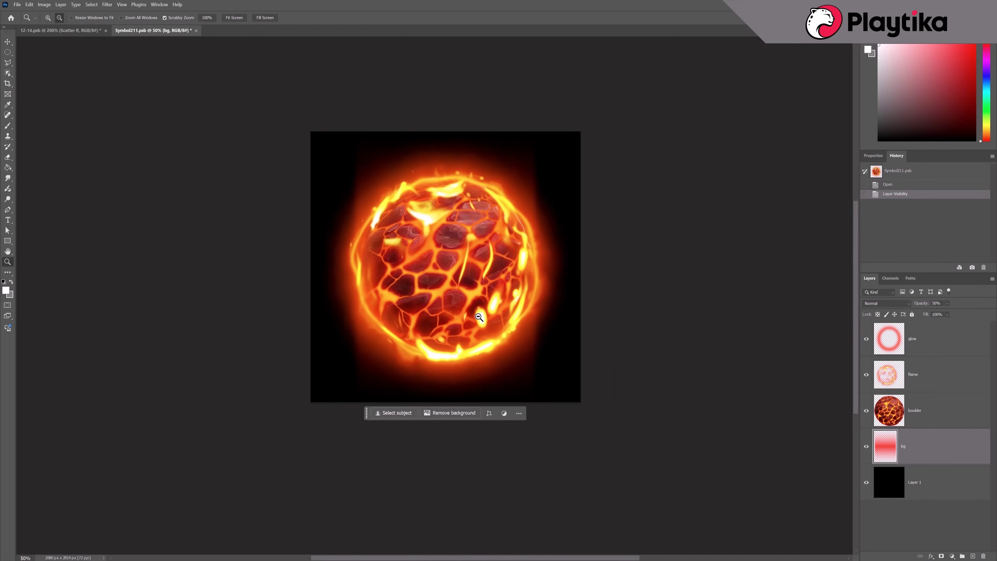
click(866, 447)
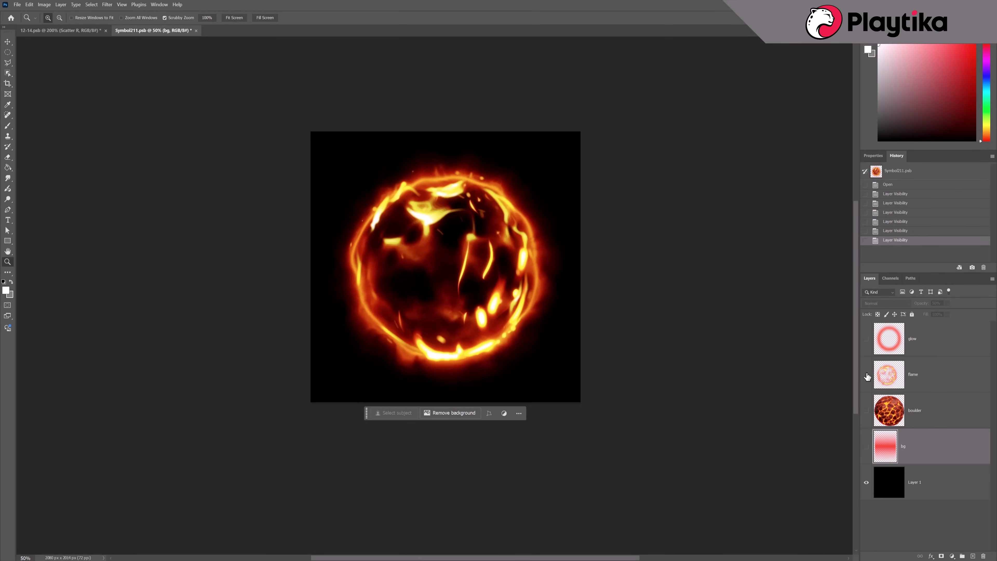
click(866, 374)
click(867, 410)
click(866, 375)
click(867, 375)
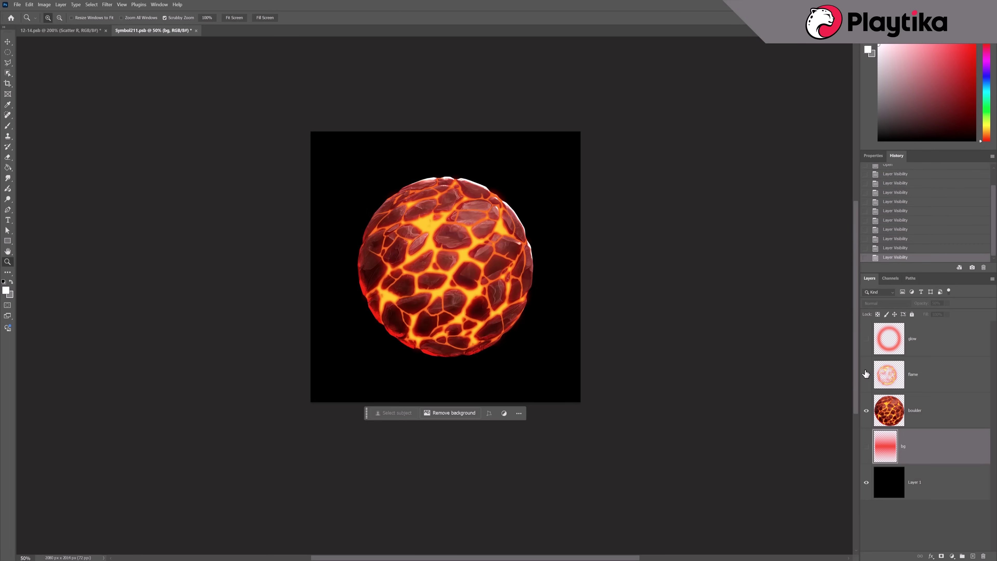
click(867, 339)
click(866, 339)
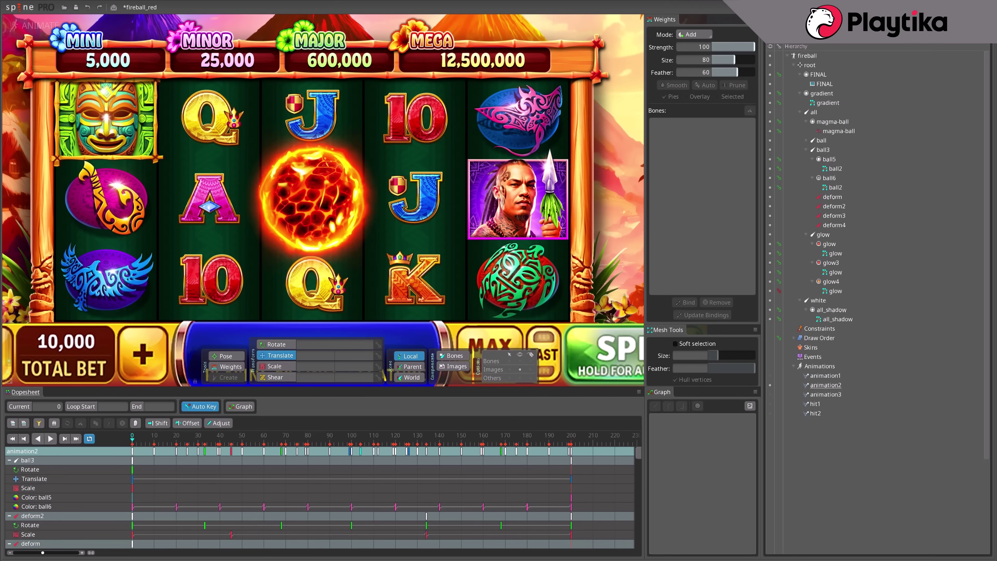
In Spine's fireball_red project, play animation2 and scrub its opening frames to examine the moving magma texture
click(52, 439)
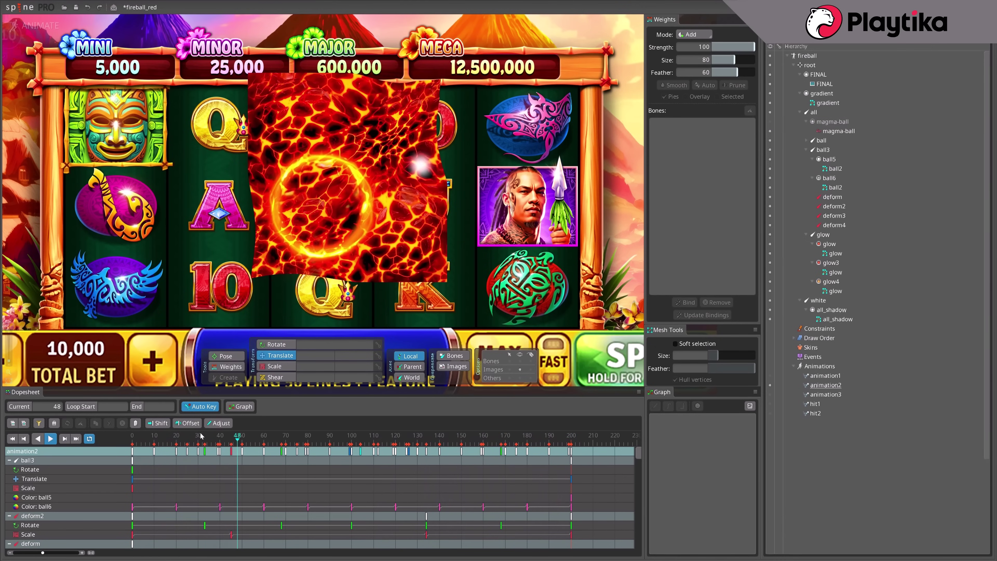
drag(134, 437, 167, 470)
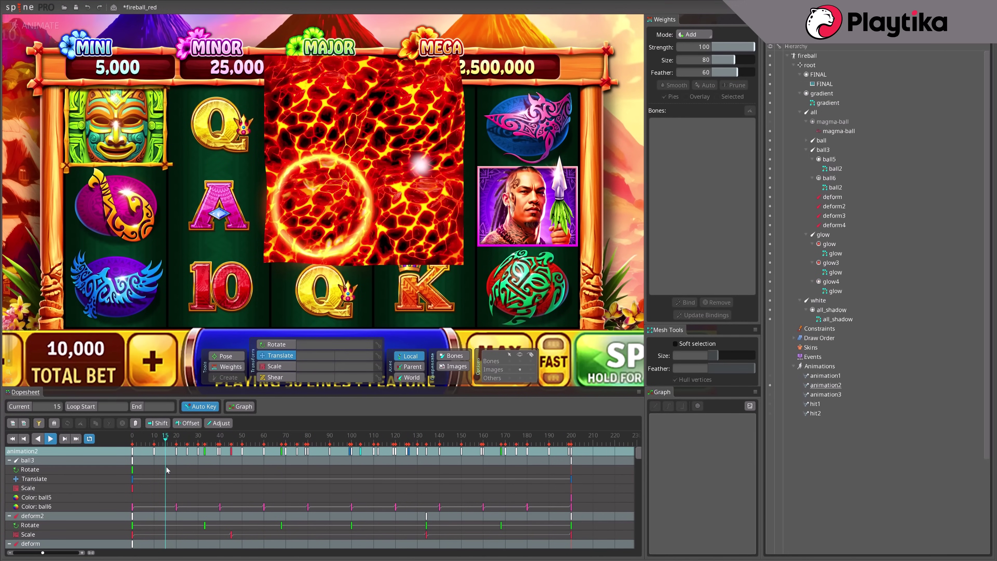
key(d)
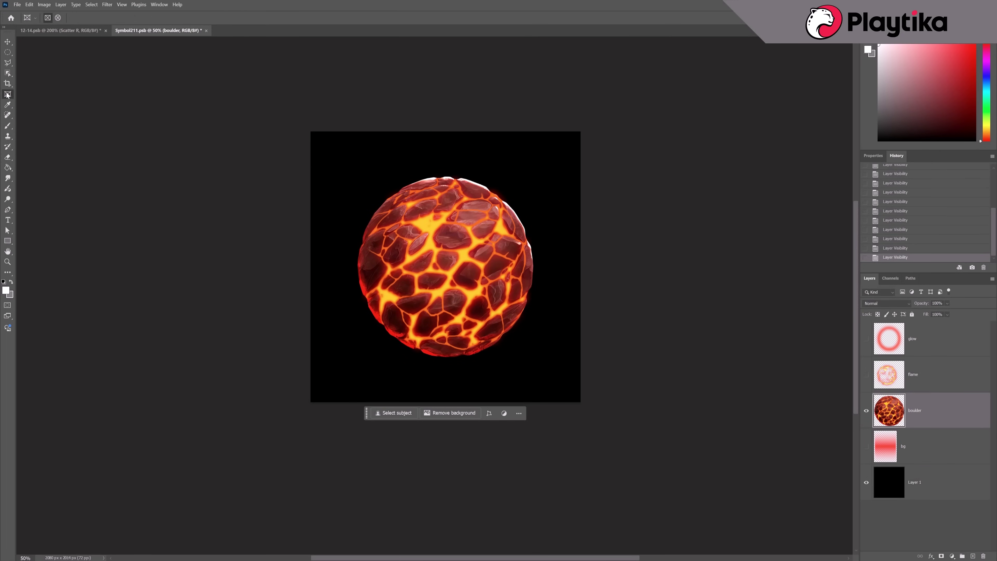
Back in Photoshop, enlarge the canvas with Crop and scale the black Layer 1 to fill it
click(9, 85)
drag(581, 131, 618, 94)
key(Return)
click(932, 491)
click(29, 5)
click(45, 188)
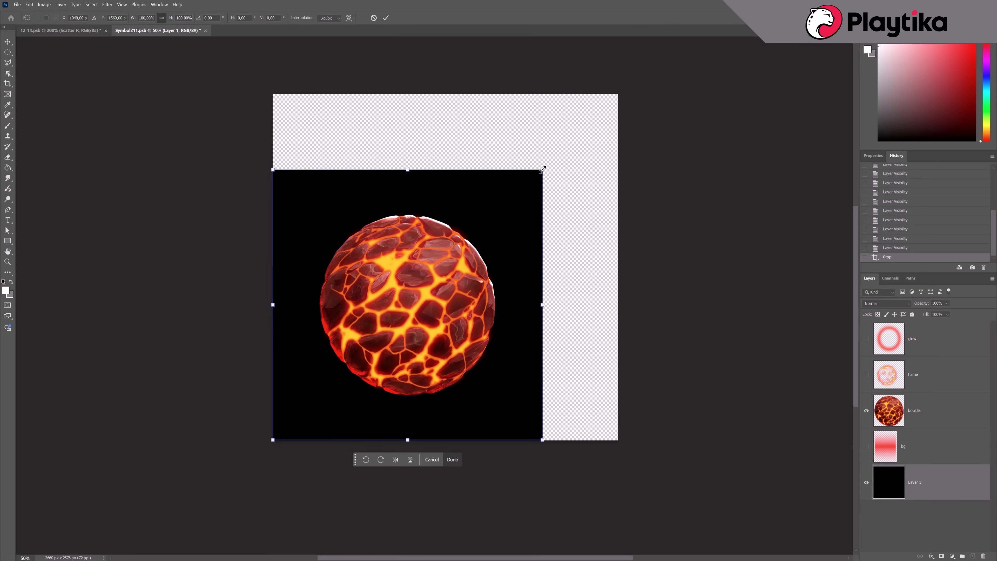
drag(543, 169, 618, 94)
key(Return)
Duplicate the boulder into a two-by-two grid of adjoining copies and crop the canvas around them
click(942, 410)
click(8, 41)
drag(432, 294, 387, 337)
drag(946, 416, 972, 555)
drag(360, 323, 538, 324)
key(c)
key(Return)
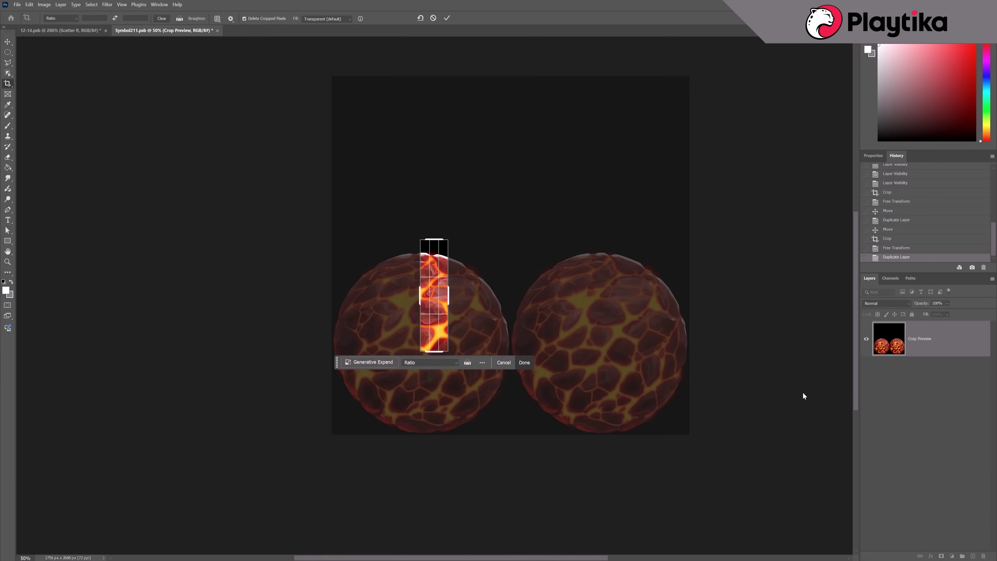
drag(568, 401, 567, 223)
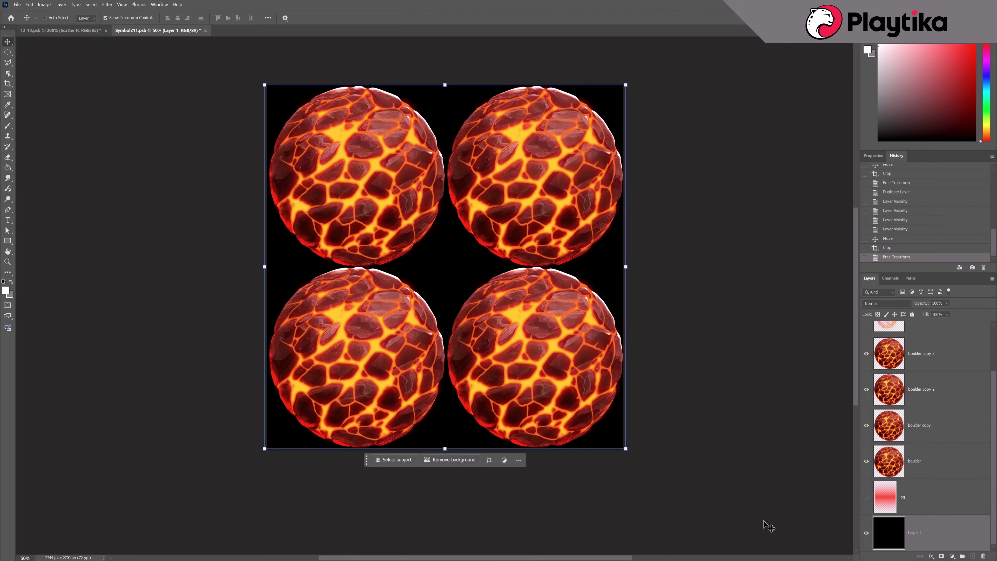
Select the boulder layer and its three copies and merge them into one layer
click(948, 462)
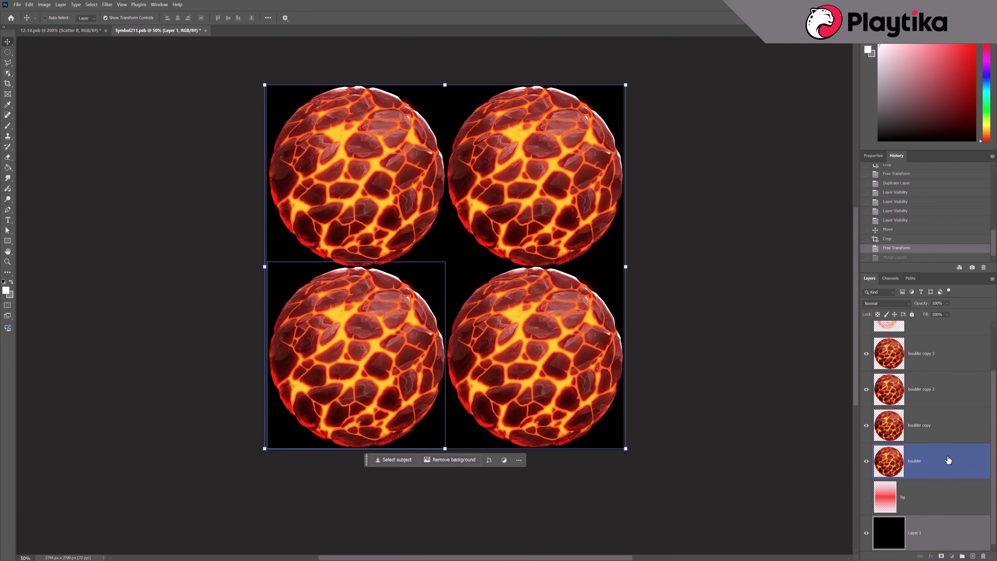
ctrl+click(955, 423)
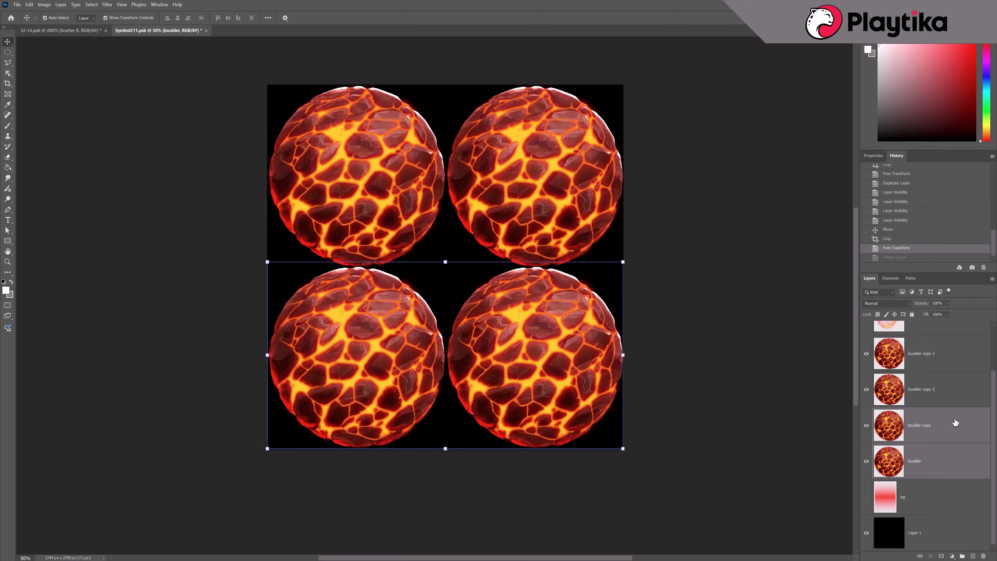
ctrl+click(947, 381)
ctrl+click(947, 356)
right_click(955, 356)
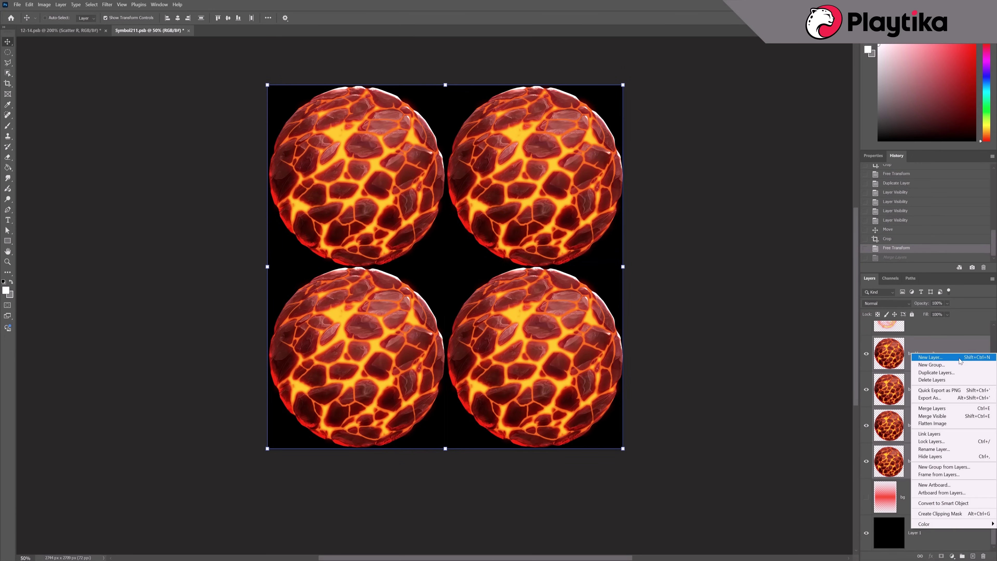
click(942, 408)
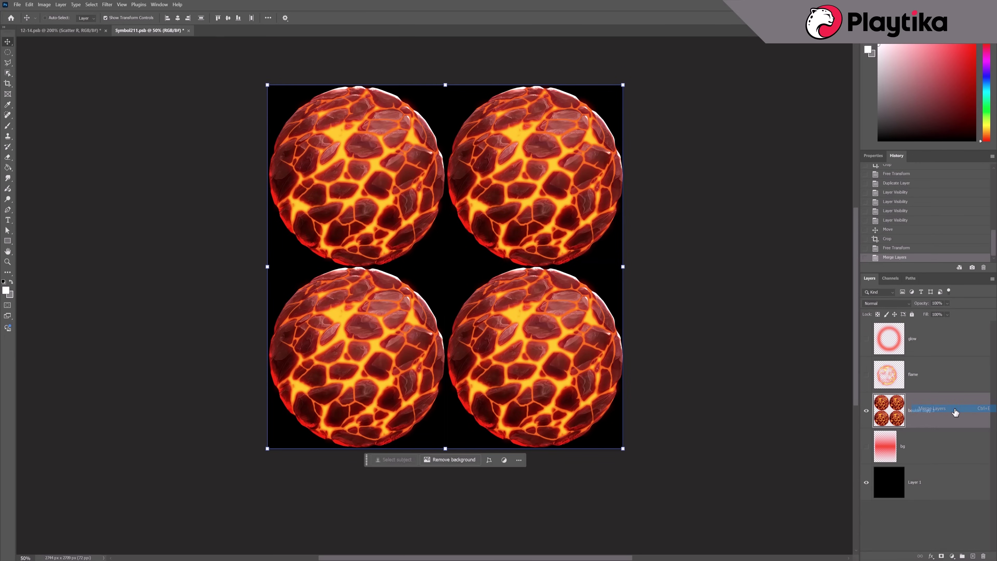
Duplicate the merged boulder layer and hide the original, with the Lasso tool ready for selecting
drag(8, 63, 36, 67)
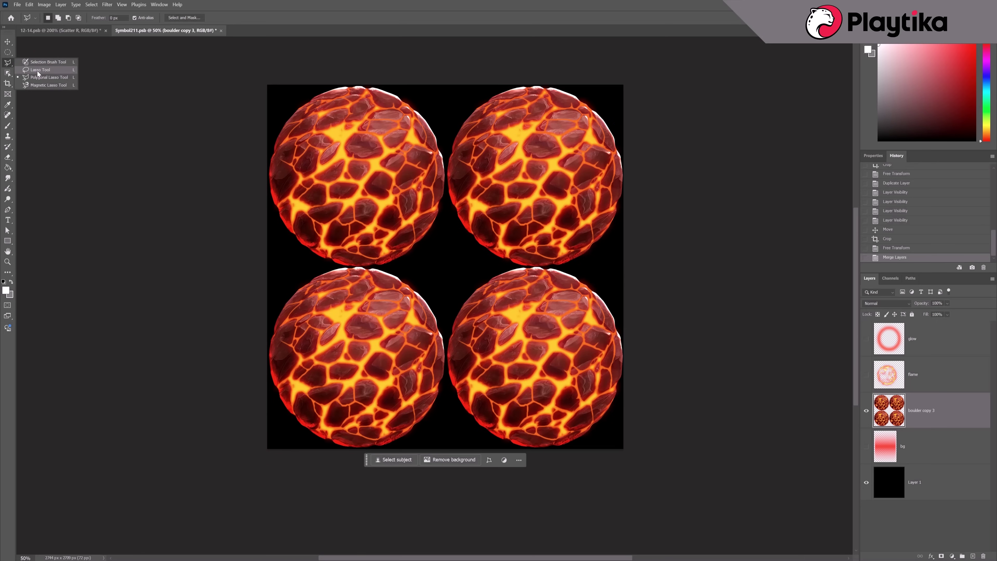
key(ctrl+j)
click(866, 410)
Lasso the empty area and rims above the upper two boulders and fill it with Content-Aware Fill
drag(267, 178, 280, 146)
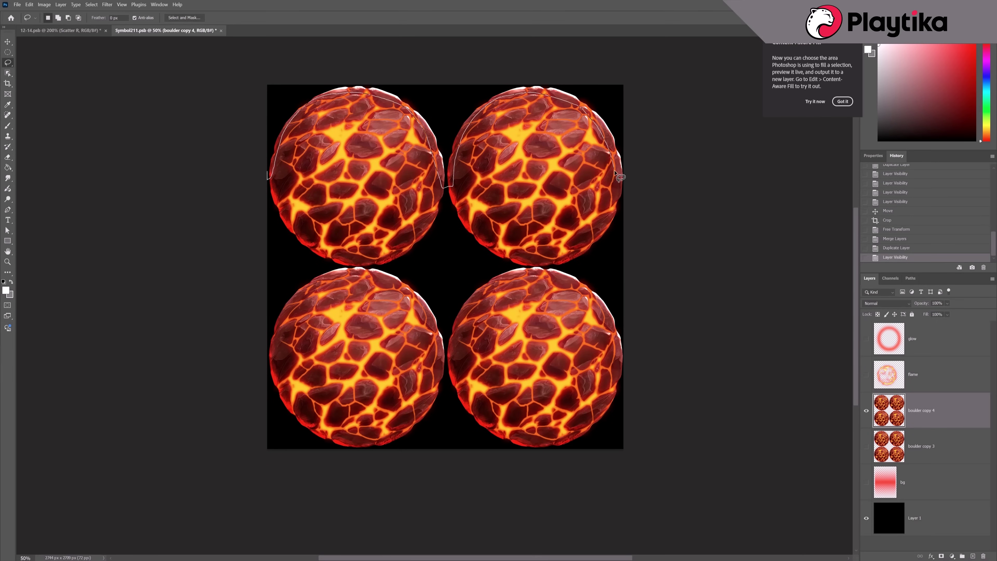
drag(194, 163, 192, 165)
right_click(436, 116)
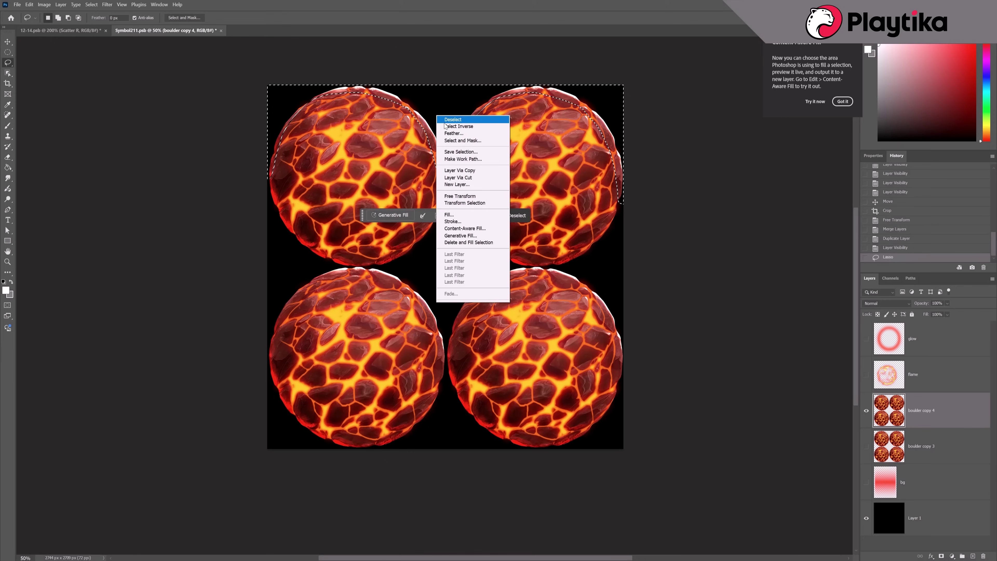
click(478, 215)
key(Return)
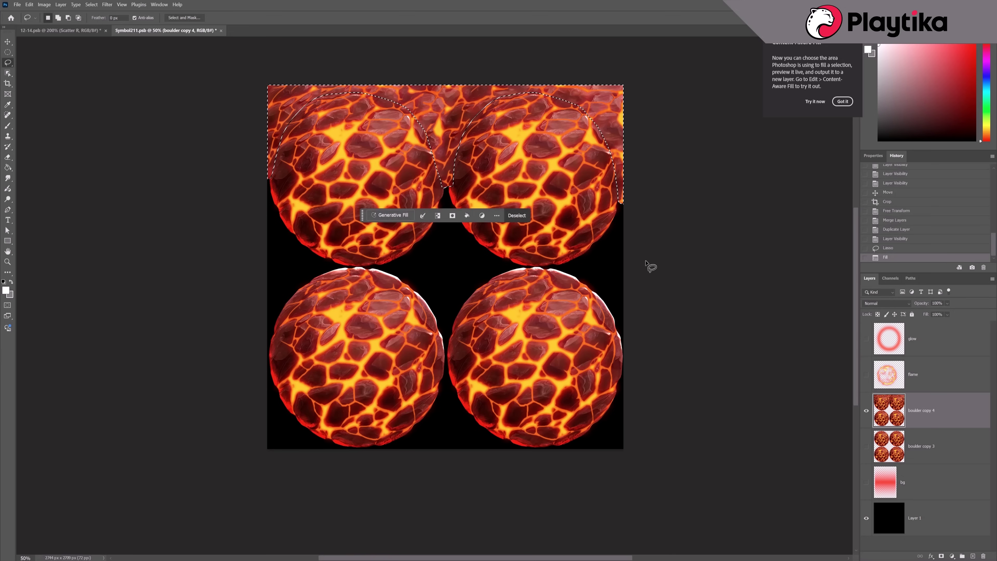
Lasso the gap between the upper and lower boulder rows and fill it with Content-Aware contents
drag(268, 171, 395, 248)
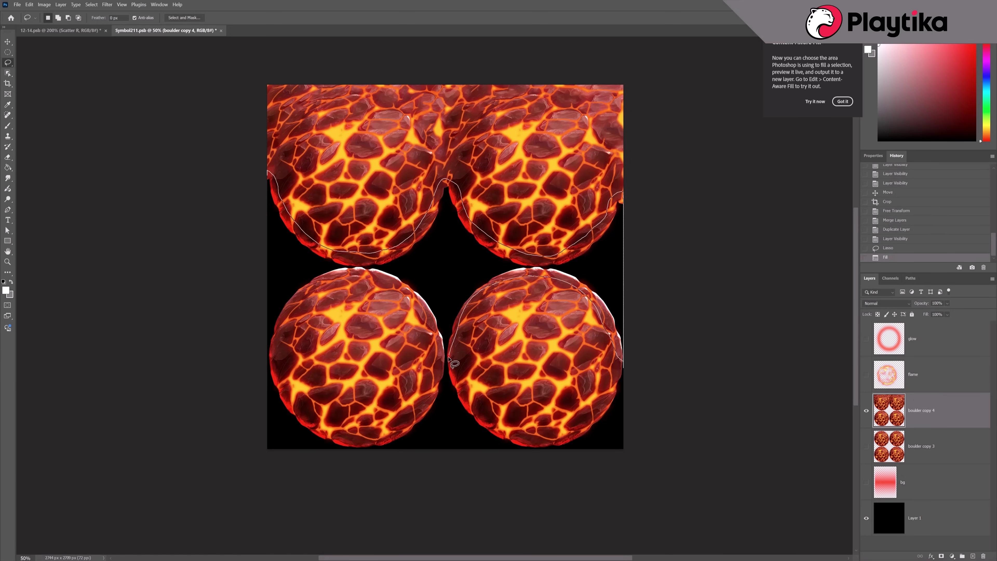
right_click(294, 322)
click(333, 330)
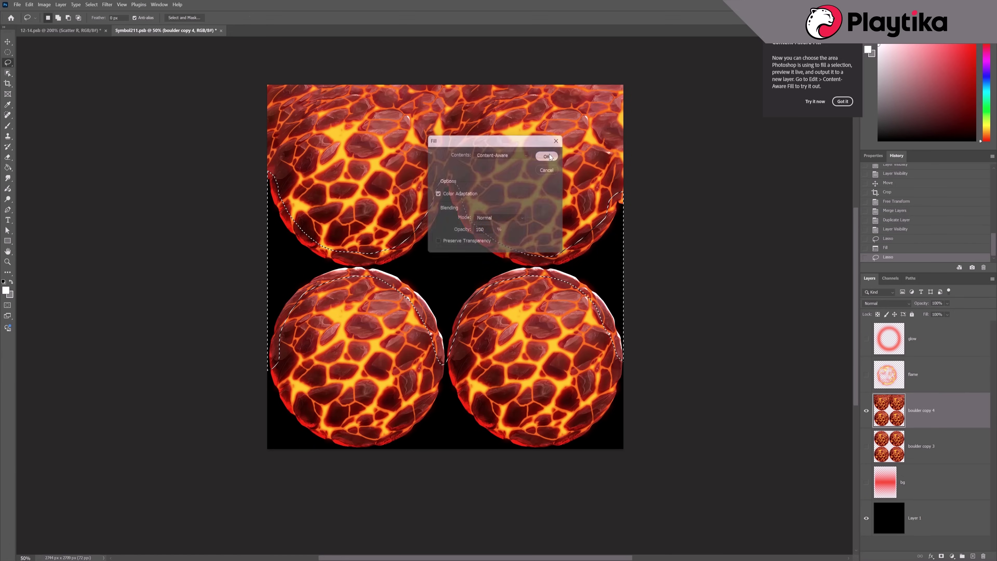
key(Return)
Lasso the black area below the lower two boulders, fill it with Content-Aware contents at 100% opacity, and deselect
drag(623, 356, 543, 443)
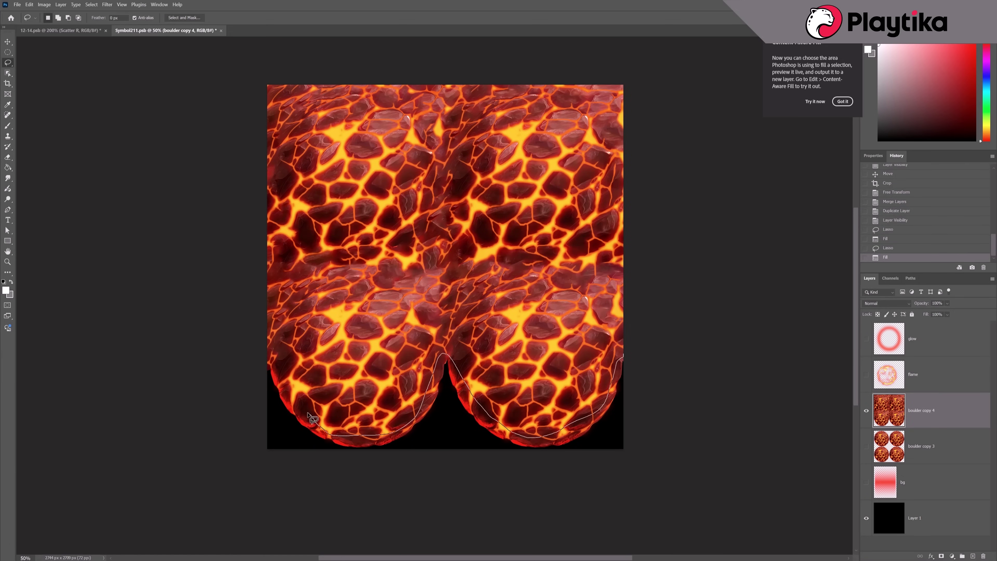
drag(308, 489, 675, 446)
right_click(619, 223)
click(636, 326)
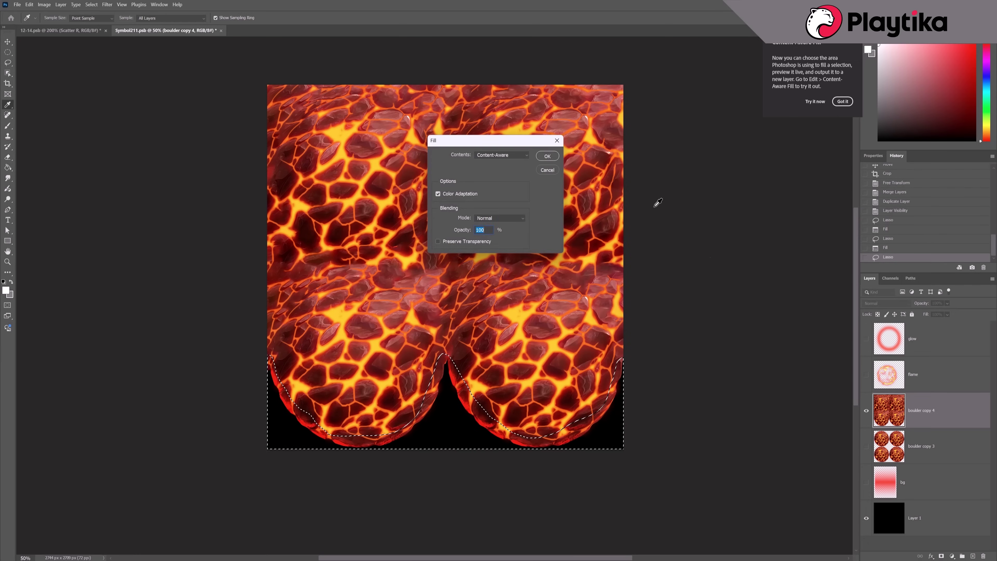
key(Return)
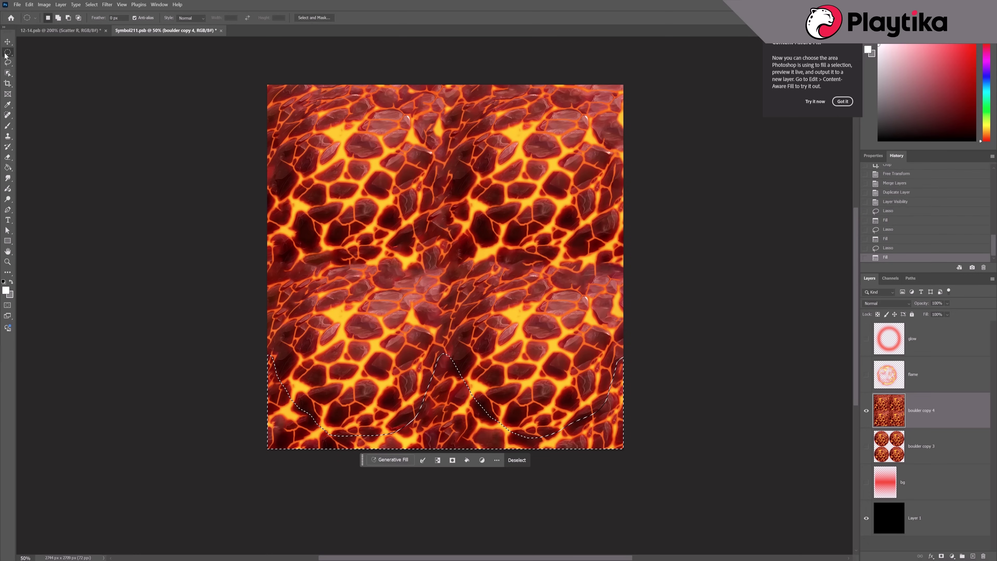
key(ctrl+d)
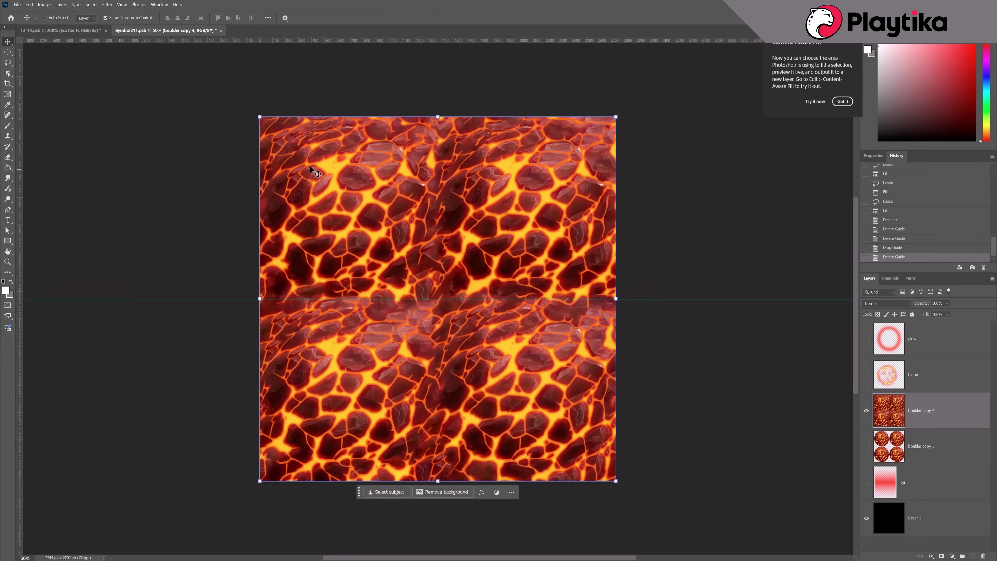
Using a vertical centre guide, copy the texture's lower-left quarter to a new layer and move it over the upper-right quarter
drag(19, 123, 437, 169)
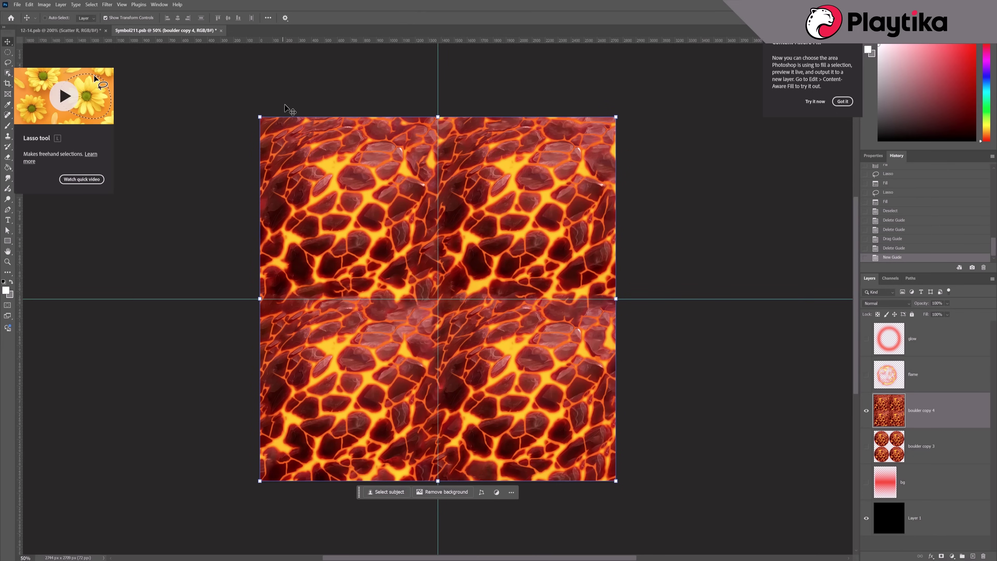
click(8, 52)
drag(260, 480, 438, 299)
right_click(342, 313)
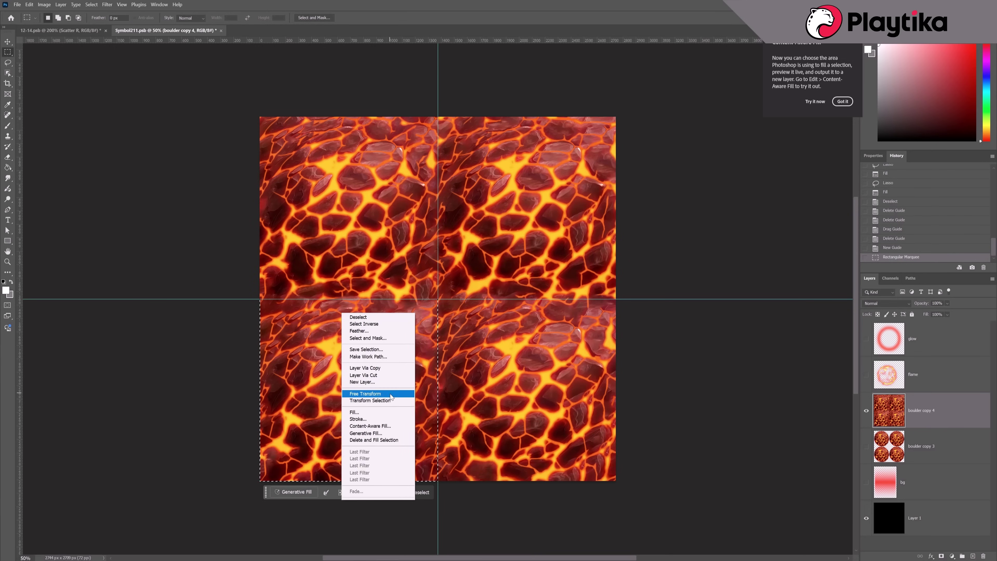
click(369, 368)
key(v)
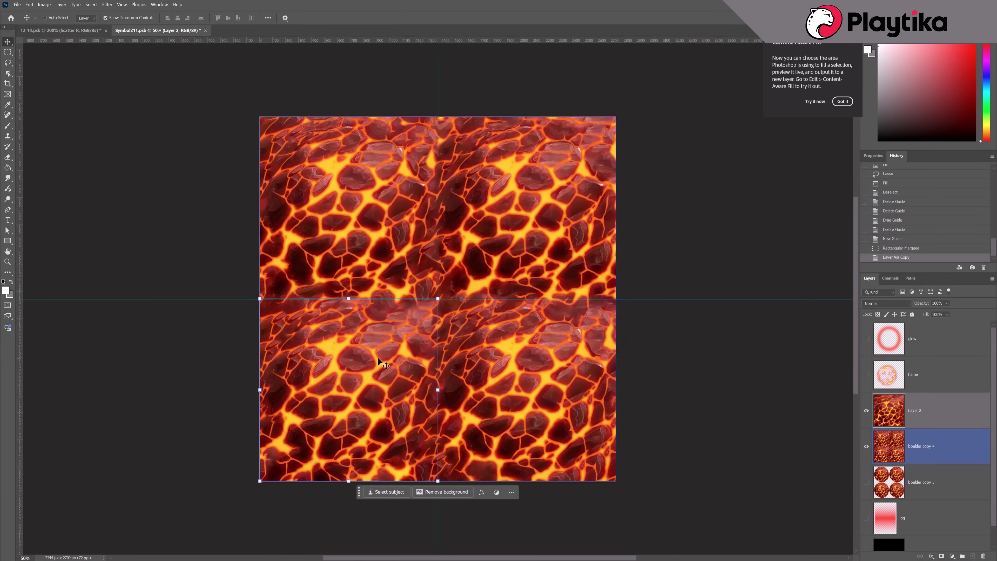
mouse_move(383, 363)
mouse_down()
mouse_move(581, 179)
mouse_move(561, 181)
mouse_up()
Erase the hard edges of Layer 2 with a large soft round Eraser to blend it into the magma texture beneath
key(e)
click(49, 18)
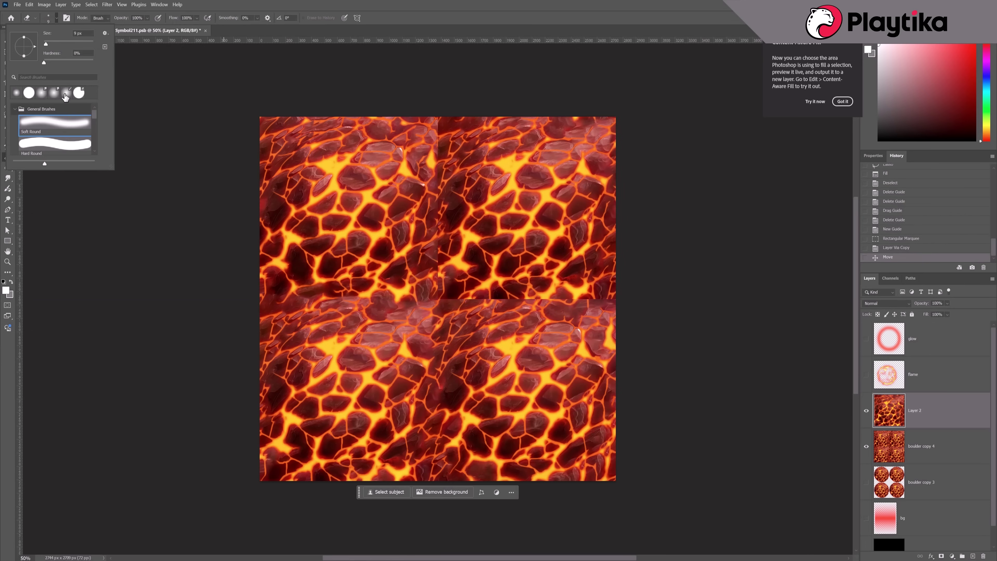
click(404, 2)
key(bracketright)
key(bracketright)
key(bracketright)
key(bracketright)
key(bracketright)
key(bracketright)
key(bracketright)
key(bracketright)
key(bracketright)
key(bracketright)
key(bracketright)
key(bracketright)
key(bracketright)
key(bracketright)
key(bracketright)
key(bracketright)
key(bracketright)
key(bracketright)
key(bracketright)
drag(446, 296, 563, 308)
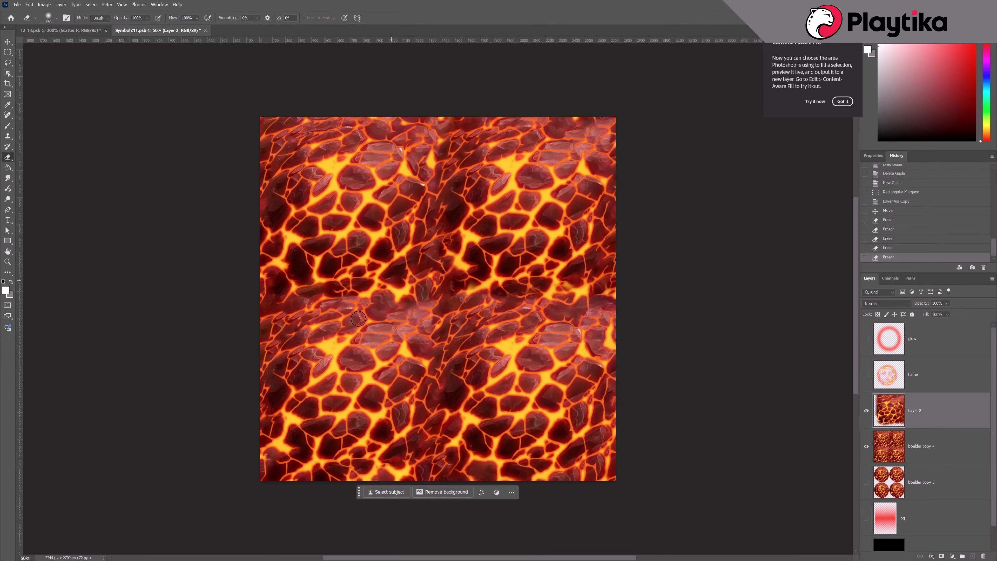
Hide Layer 2 and boulder copy 4, and show and select the flame layer
click(866, 411)
click(866, 447)
click(866, 374)
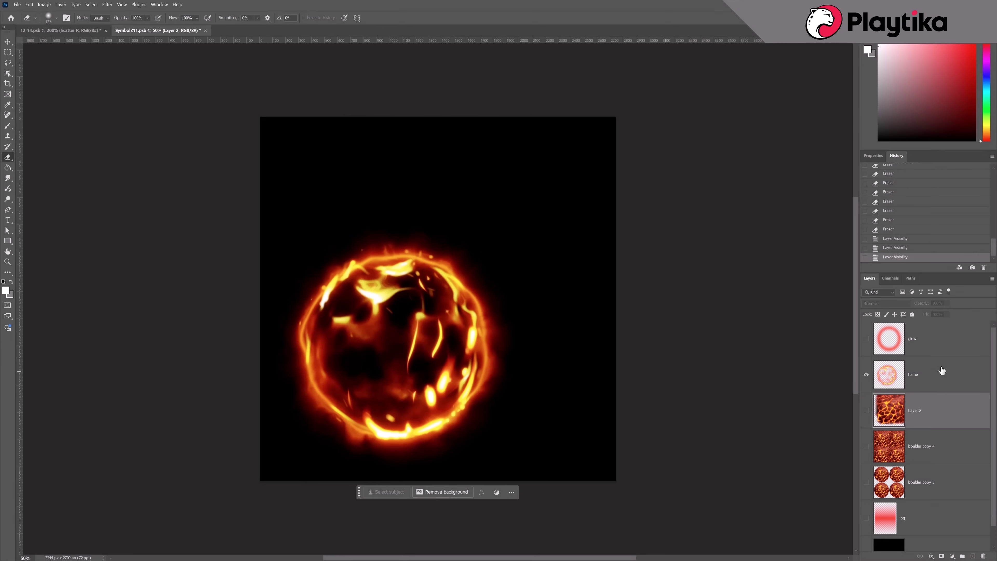
click(943, 382)
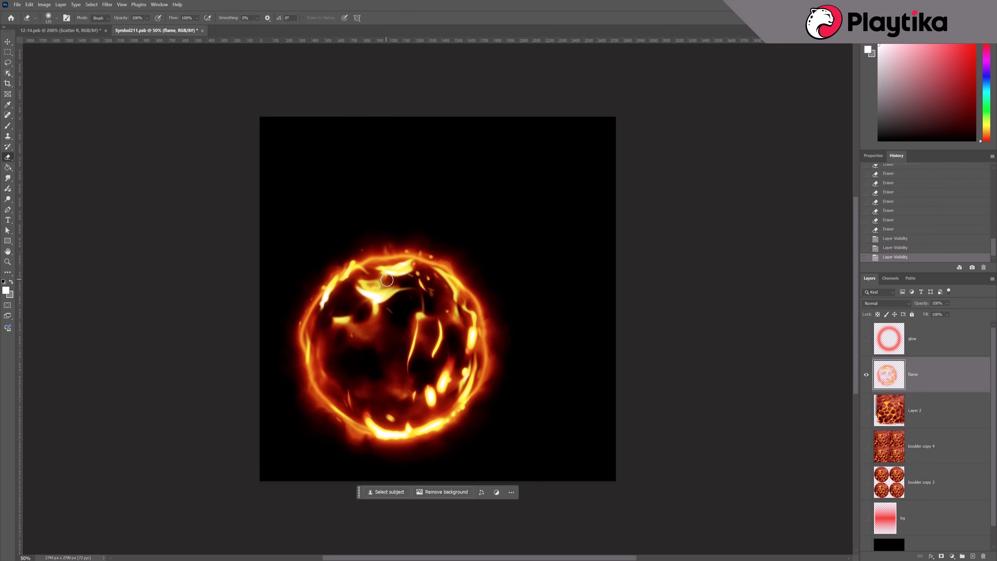
Duplicate the flame layer, copy its lassoed upper arc to a new layer, and erase that piece's hard cut edges
drag(318, 250, 338, 277)
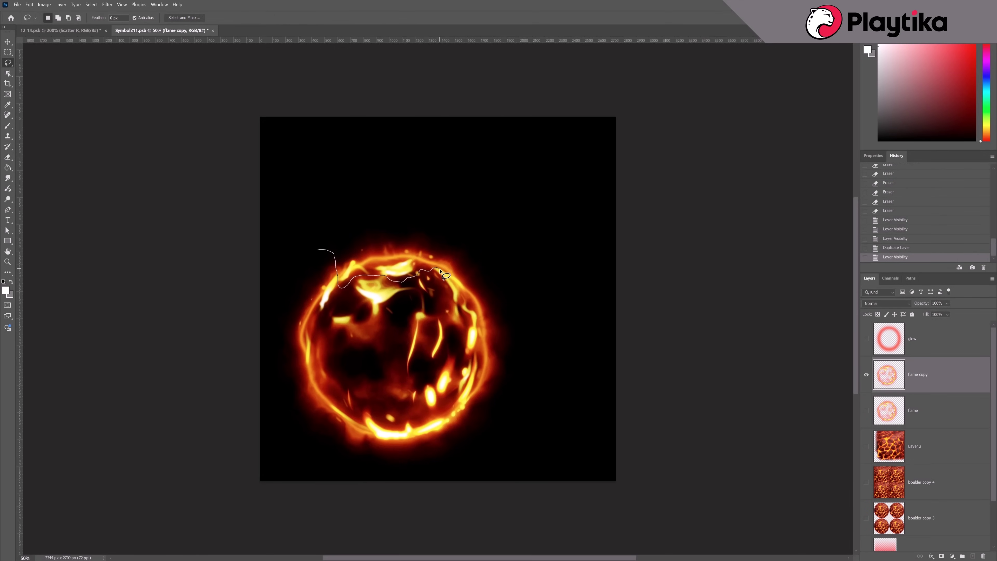
drag(440, 270, 315, 241)
right_click(374, 219)
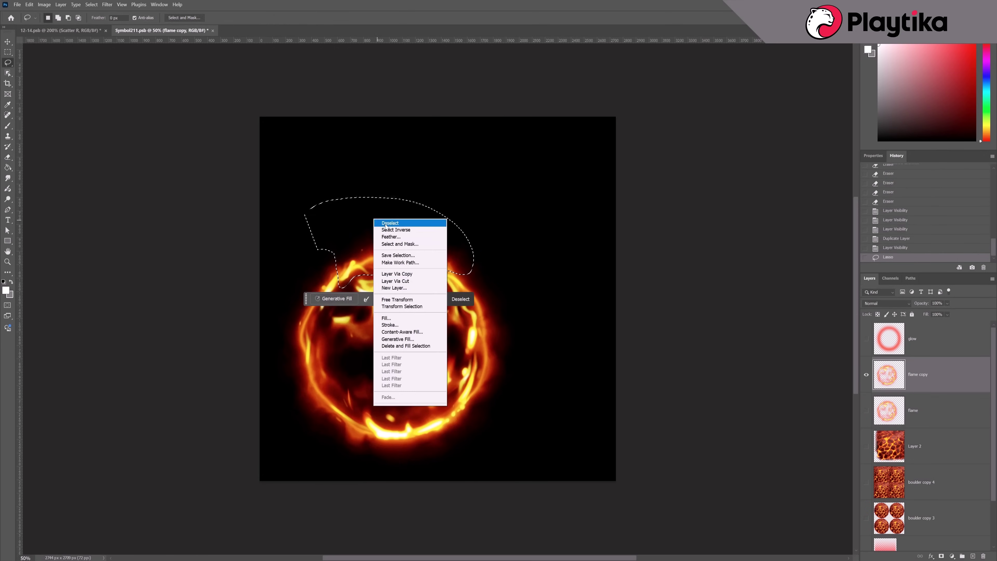
click(396, 274)
click(866, 410)
click(7, 158)
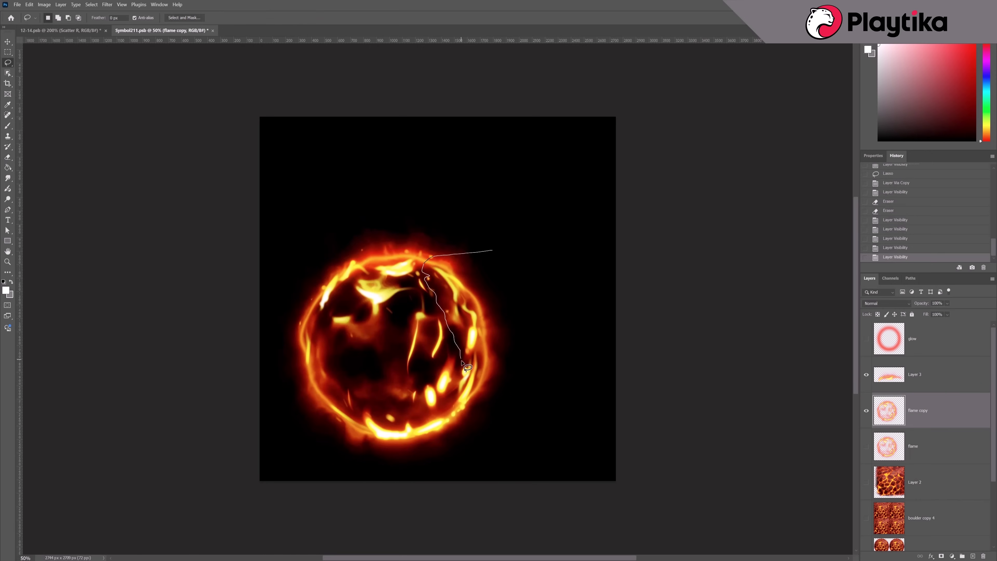
Copy the flame ring's lassoed right side to its own layer and soften its cut edges with the Eraser and Smudge tools
drag(465, 368, 518, 309)
key(ctrl+j)
click(866, 446)
click(865, 375)
key(e)
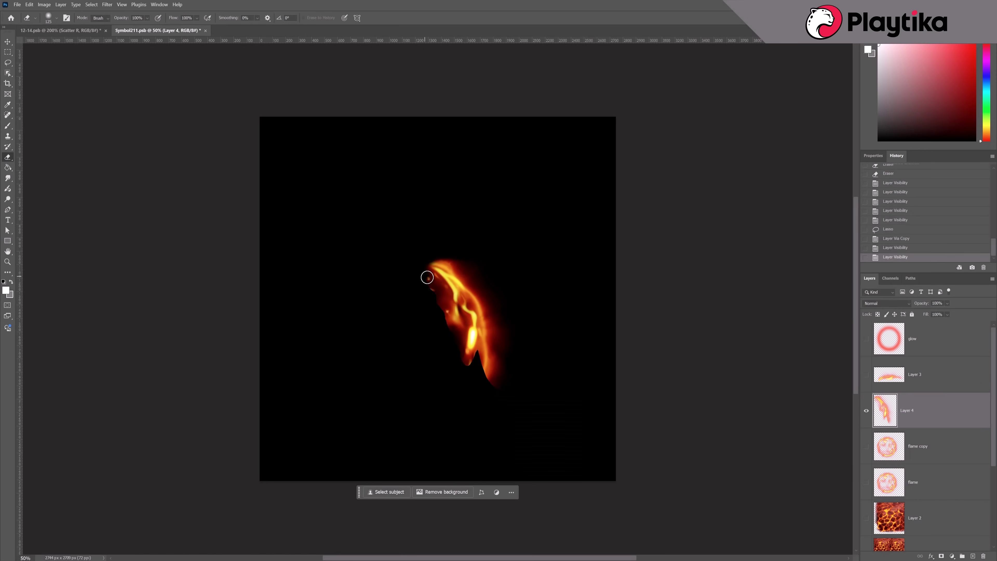
click(7, 178)
drag(482, 345, 483, 358)
drag(476, 345, 478, 359)
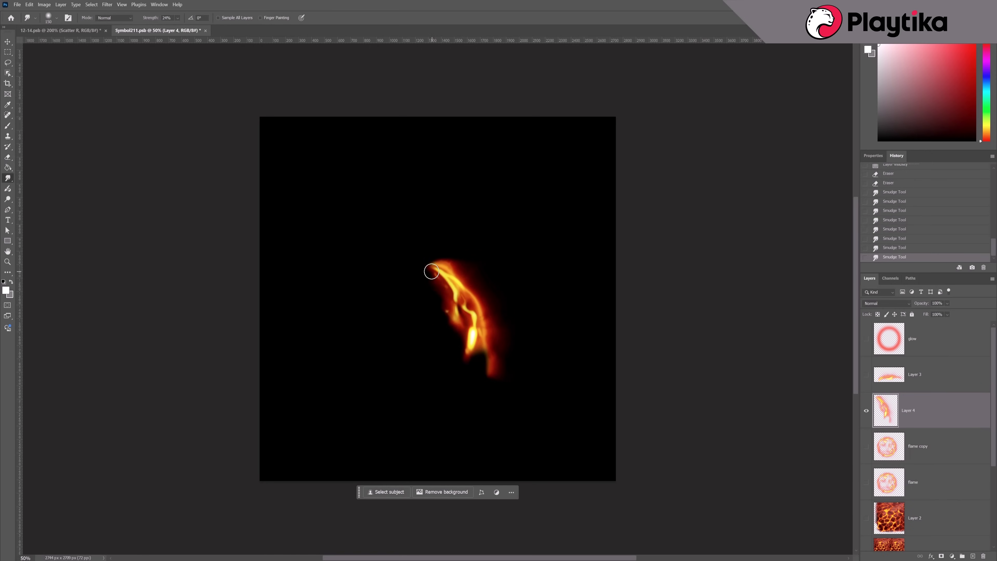
click(866, 374)
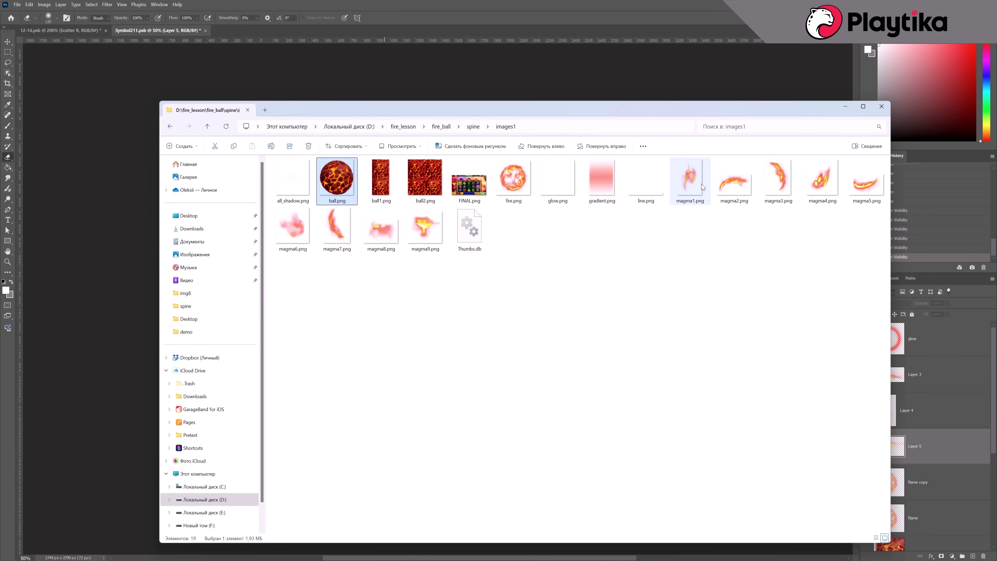
Switch to File Explorer and review the exported flame pieces magma4.png to magma9.png in the images1 folder
click(822, 180)
click(862, 188)
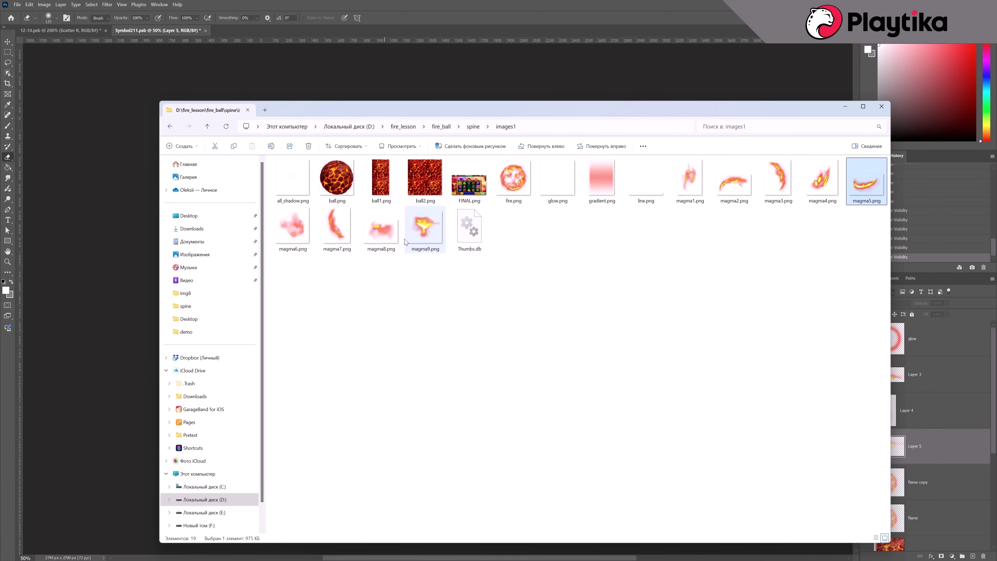
click(291, 238)
click(336, 234)
click(378, 239)
click(434, 237)
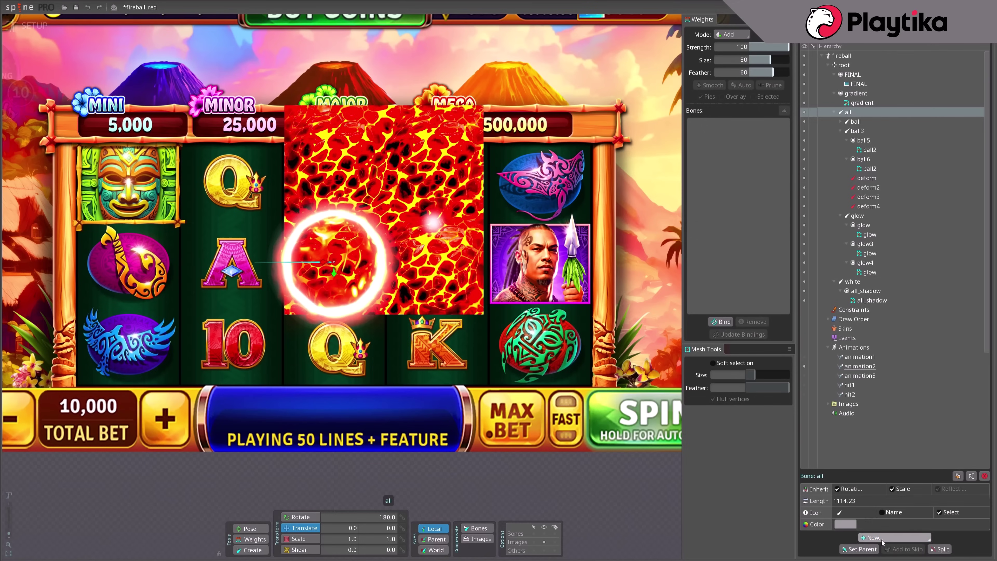
Switch to Spine, create a clipping attachment named mask under the all bone, and draw its polygon around the glowing ball
click(895, 537)
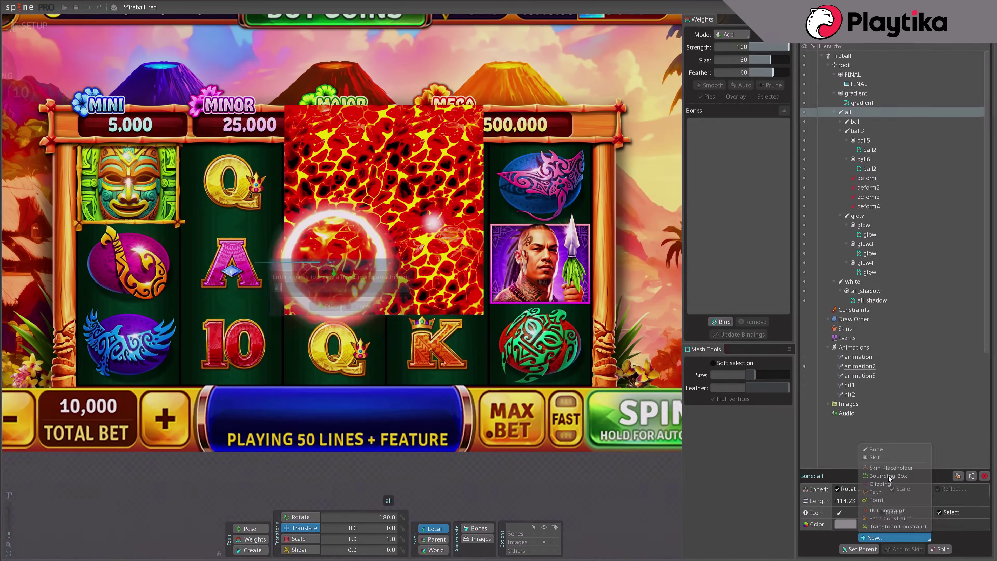
click(895, 484)
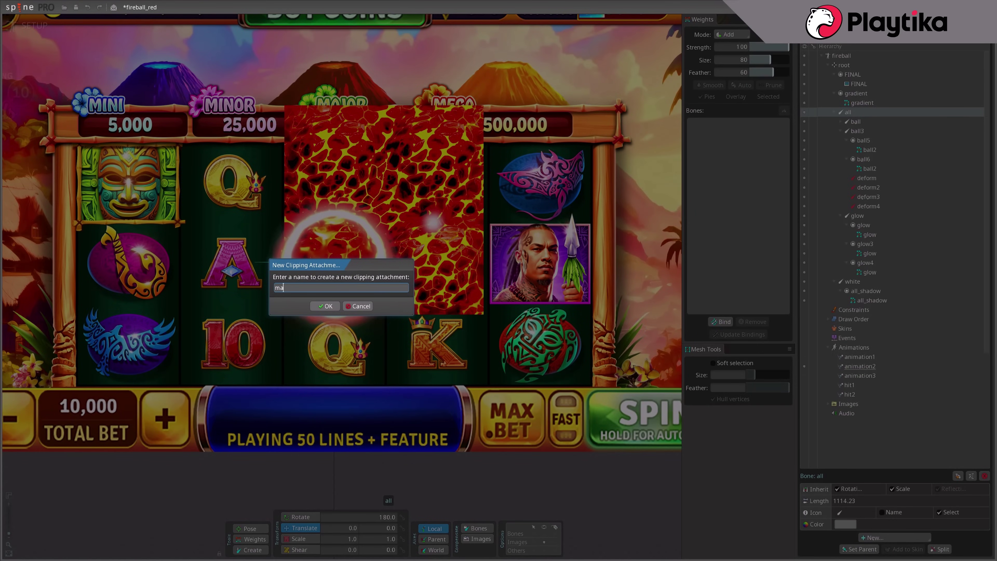
click(326, 306)
click(277, 264)
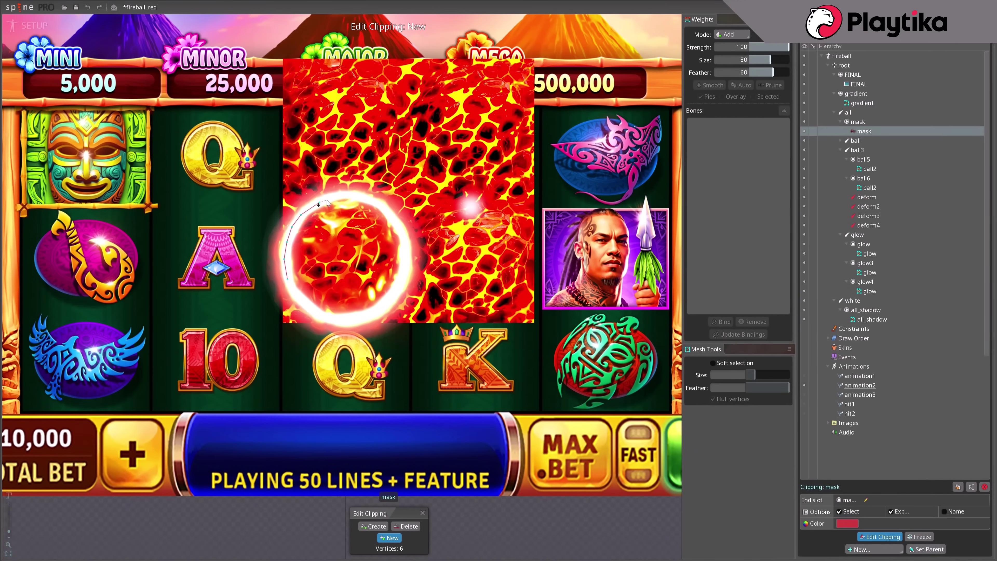
click(318, 316)
click(297, 300)
click(287, 279)
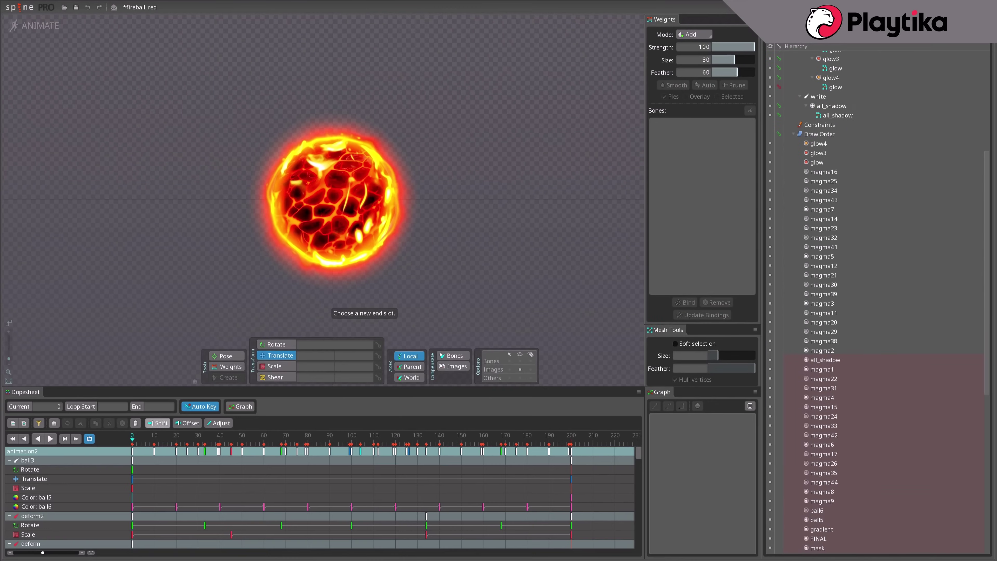
Try moving the ball3 bone with its magma texture diagonally across the fireball, and undo the move
click(52, 438)
click(374, 218)
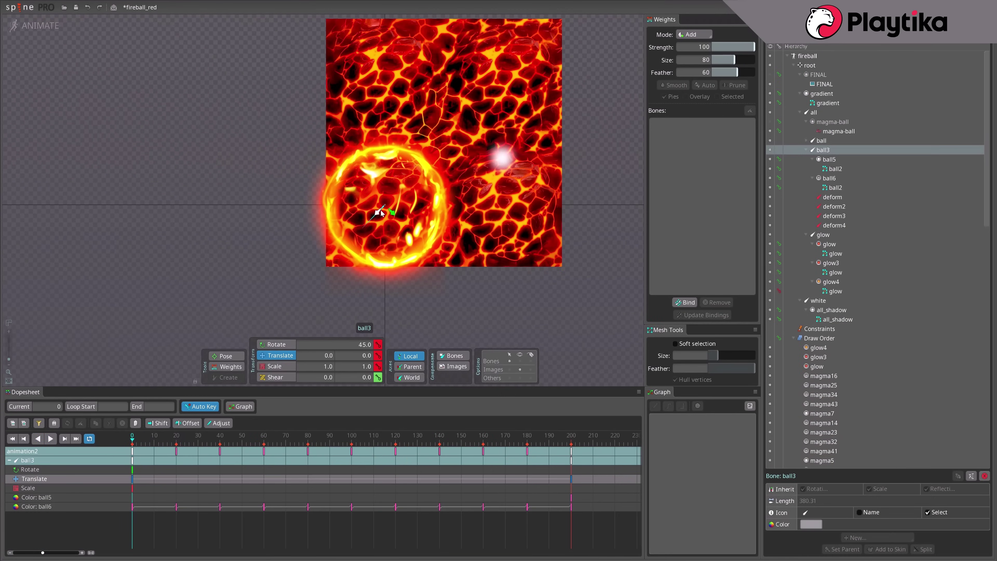
drag(373, 220, 384, 215)
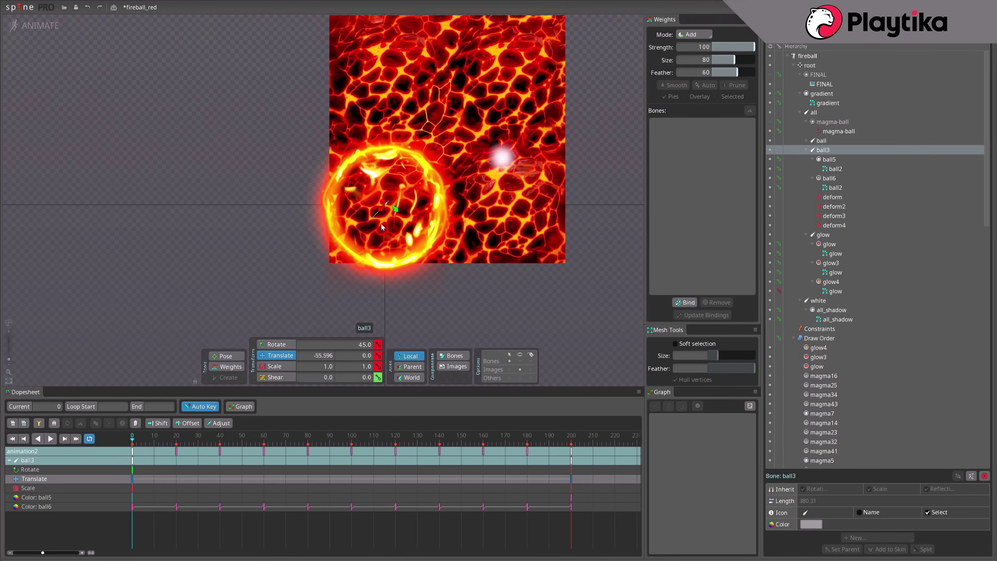
scroll(382, 227, down, 3)
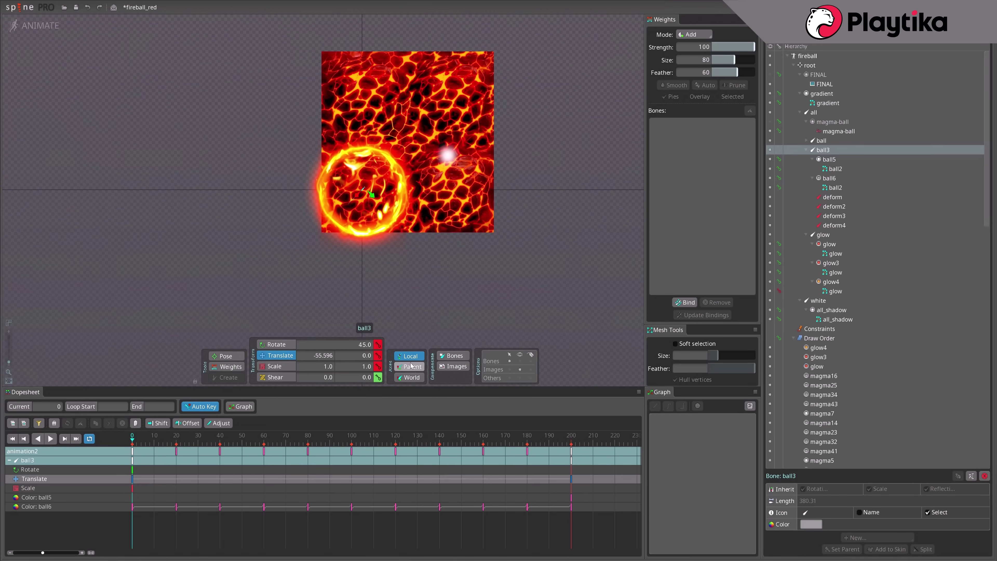
click(411, 377)
drag(358, 196, 425, 280)
key(ctrl+z)
Compare the magma texture's position at the start and end of the loop, with the magma-ball mask hidden and shown
scroll(163, 446, down, 2)
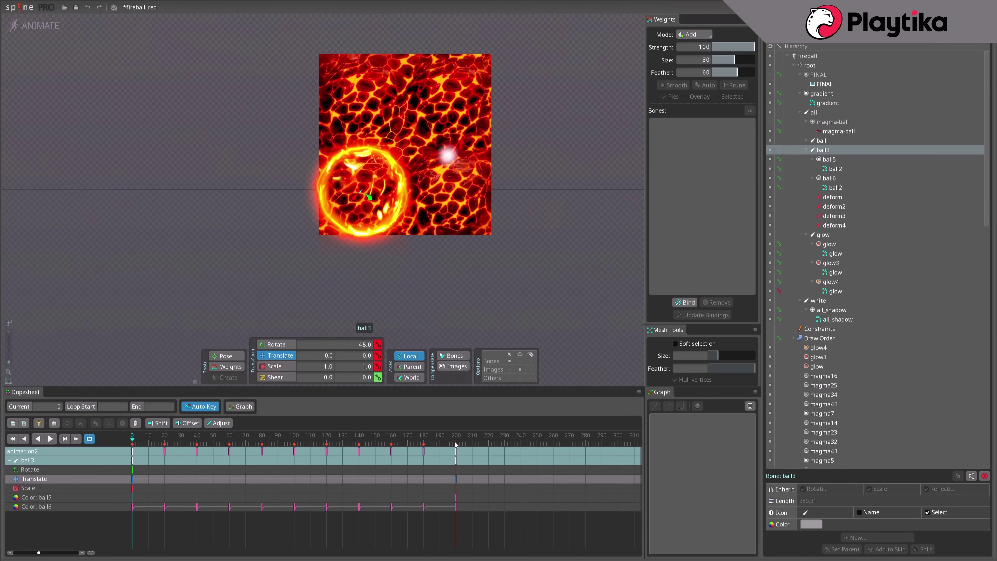
click(458, 440)
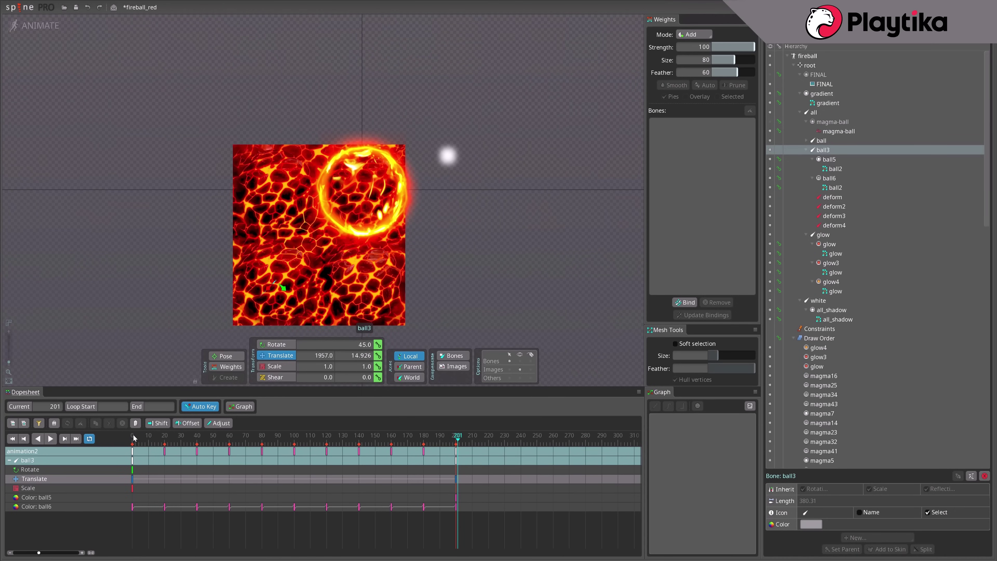
click(134, 438)
click(456, 440)
click(770, 122)
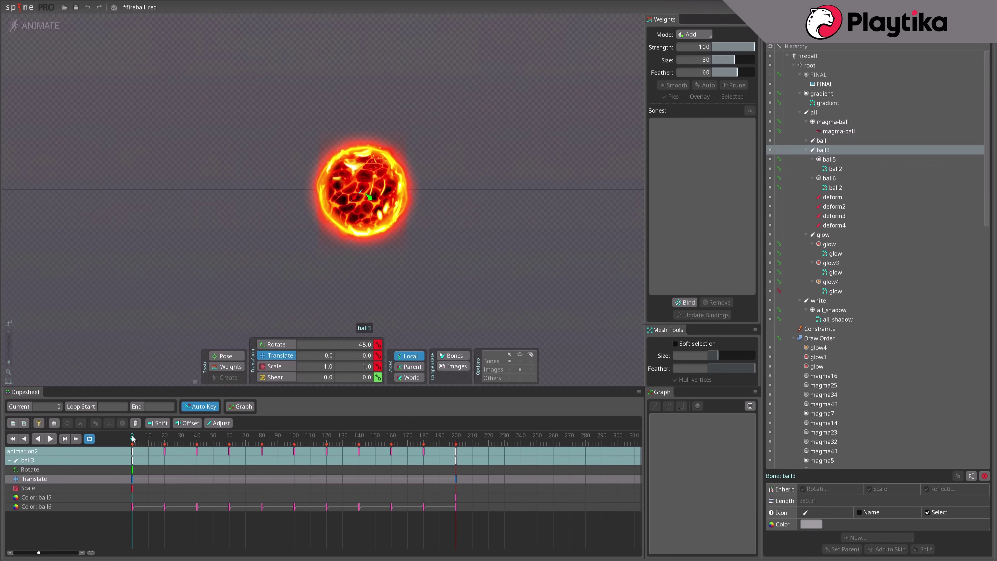
click(459, 439)
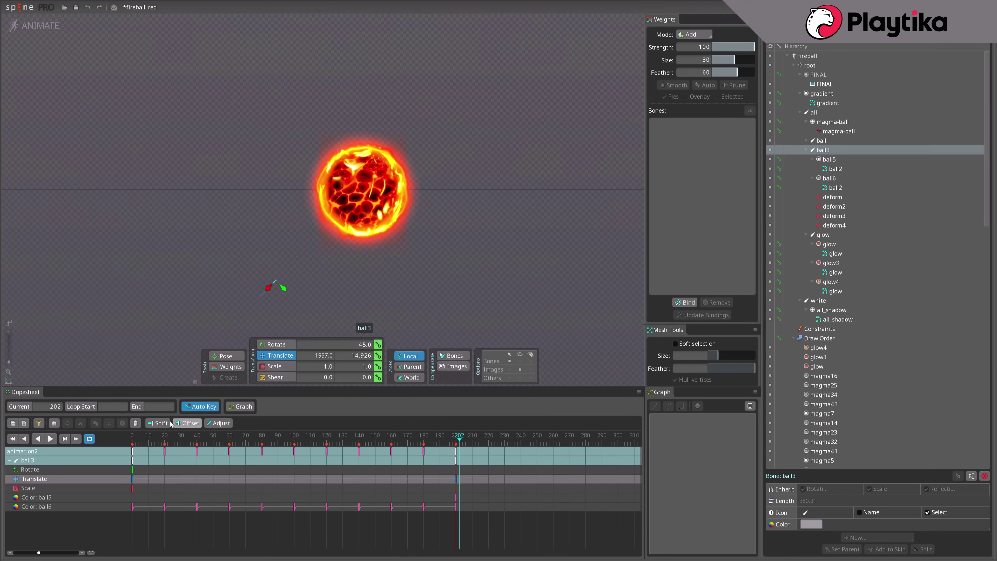
click(132, 437)
In setup mode, set the mesh soft selection size to 2235 for ball2, test a vertex move, and undo it
key(ctrl+Tab)
click(474, 203)
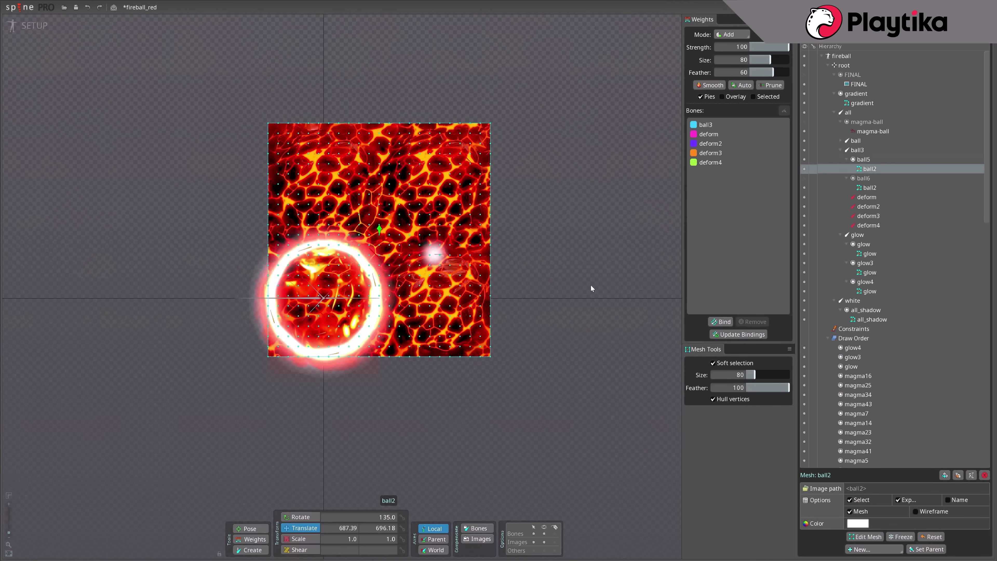
drag(756, 375, 957, 365)
mouse_move(417, 217)
mouse_down()
mouse_move(402, 216)
mouse_move(425, 206)
mouse_move(436, 214)
mouse_move(420, 211)
mouse_up()
key(ctrl+z)
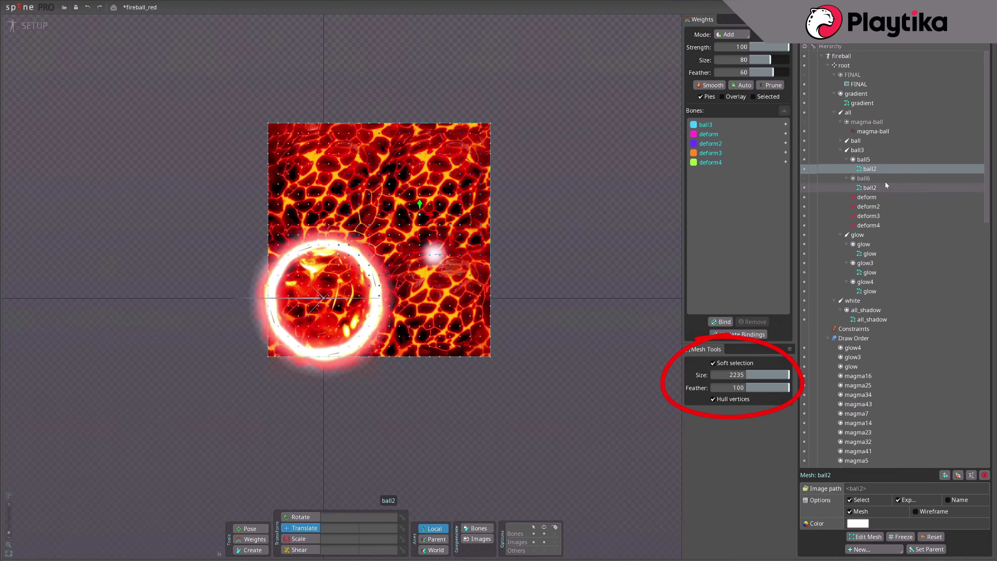
Examine the four deform bones and the ball6 slot's blending under ball3
click(866, 197)
shift+click(876, 226)
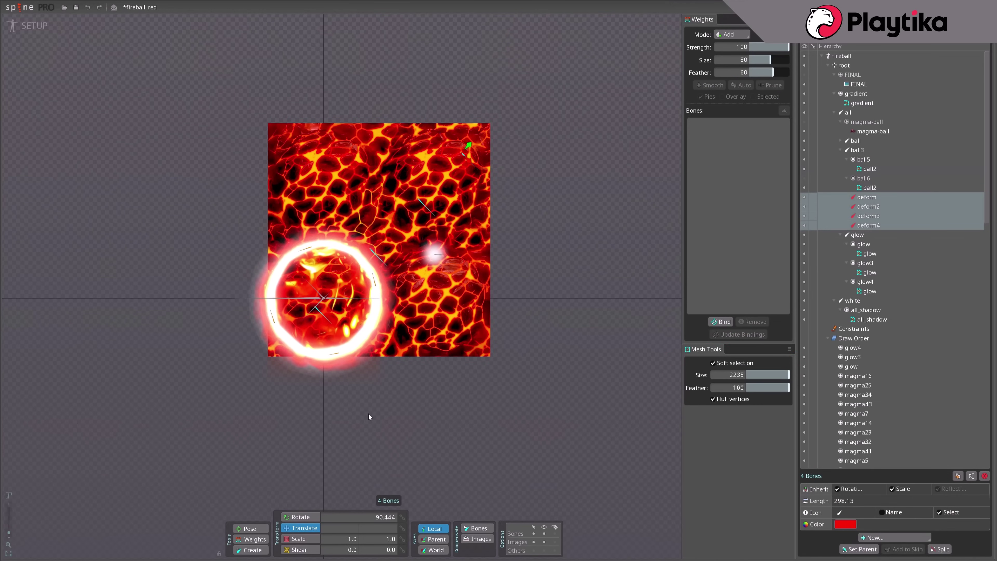
click(863, 178)
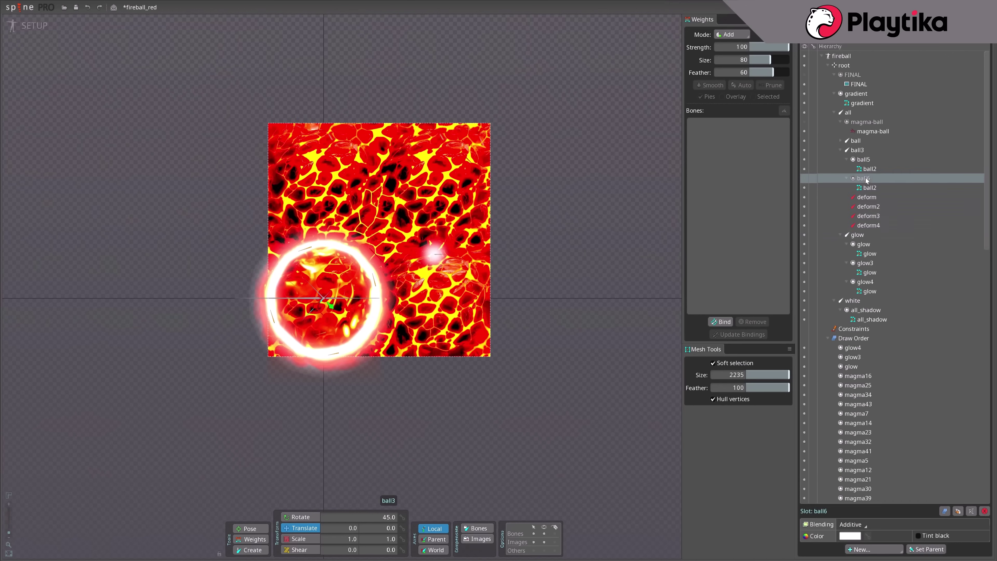
Lower the opacity of the ball5 slot's colour so the magma texture is semi-transparent
click(862, 160)
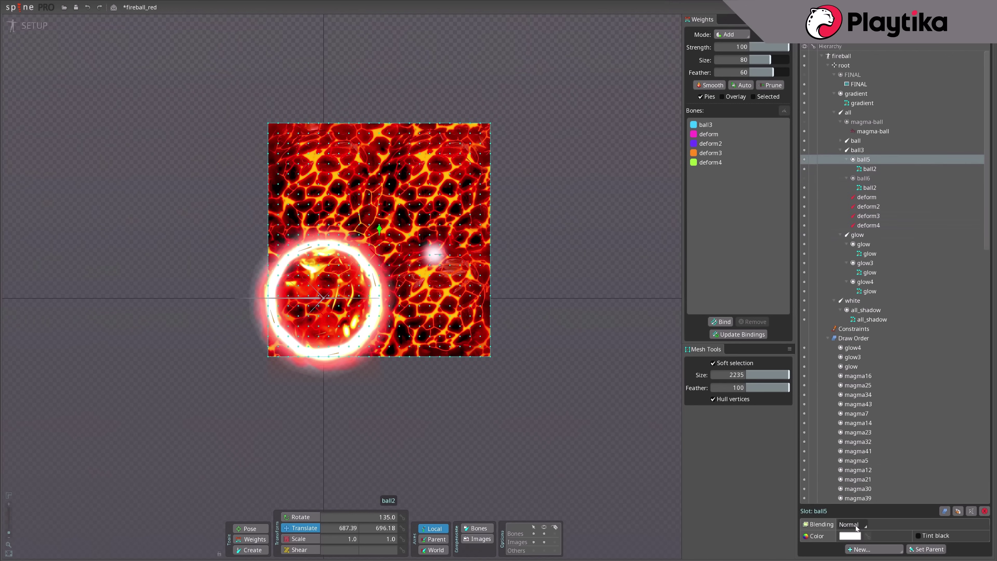
click(850, 536)
drag(608, 360, 605, 370)
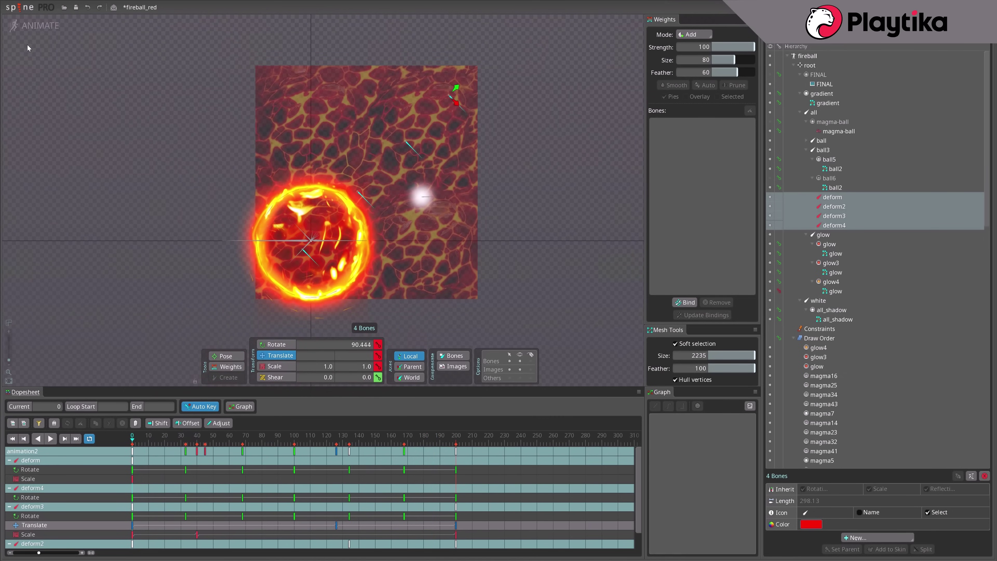
In setup mode, choose the ball2 mesh's deform4 bone for weighting and set the weight brush to size 912 and feather 100
click(29, 29)
click(425, 160)
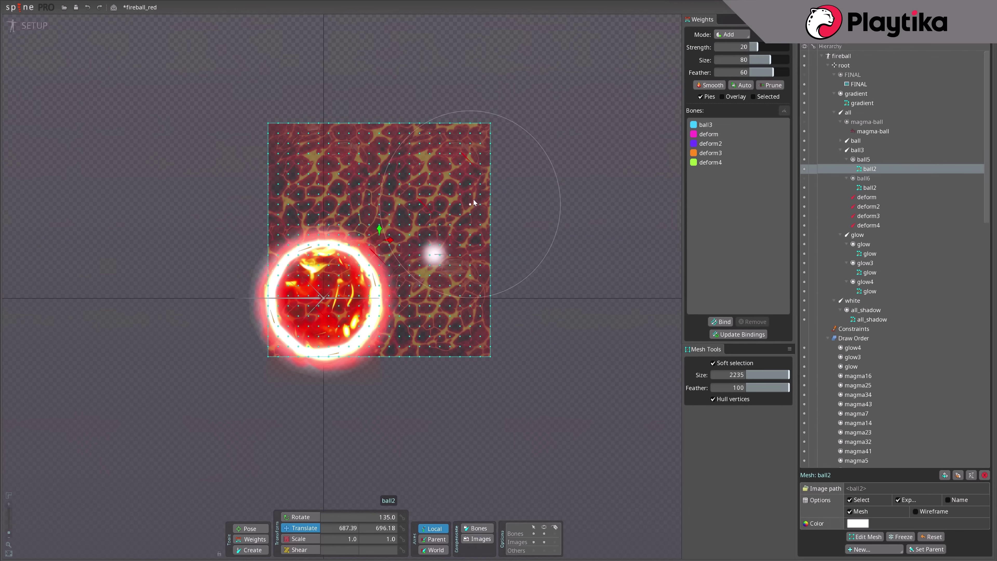
click(706, 163)
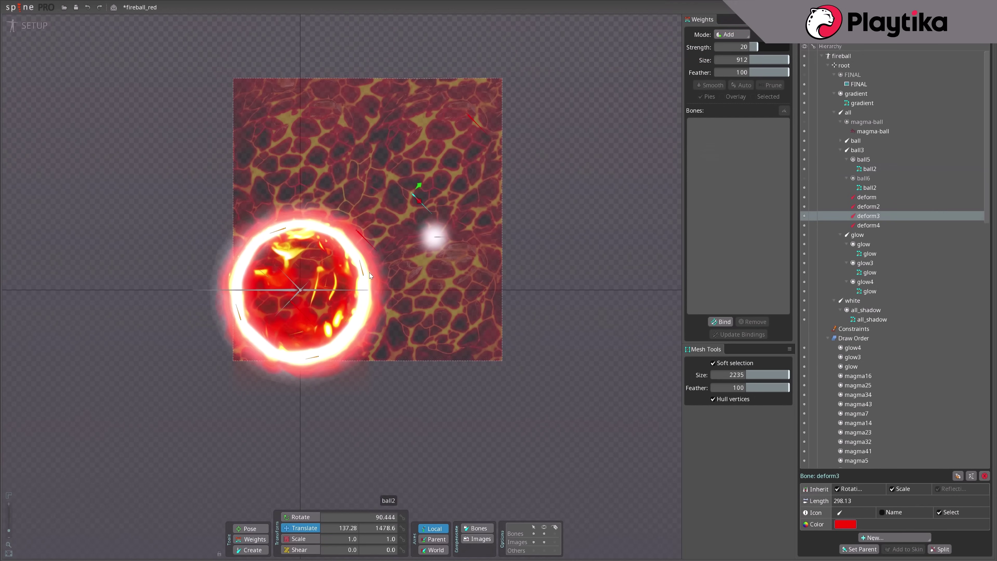
Box-select the deform bones across the magma texture and scale them together to test the mesh deformation
drag(321, 499, 403, 112)
click(306, 538)
drag(544, 316, 562, 363)
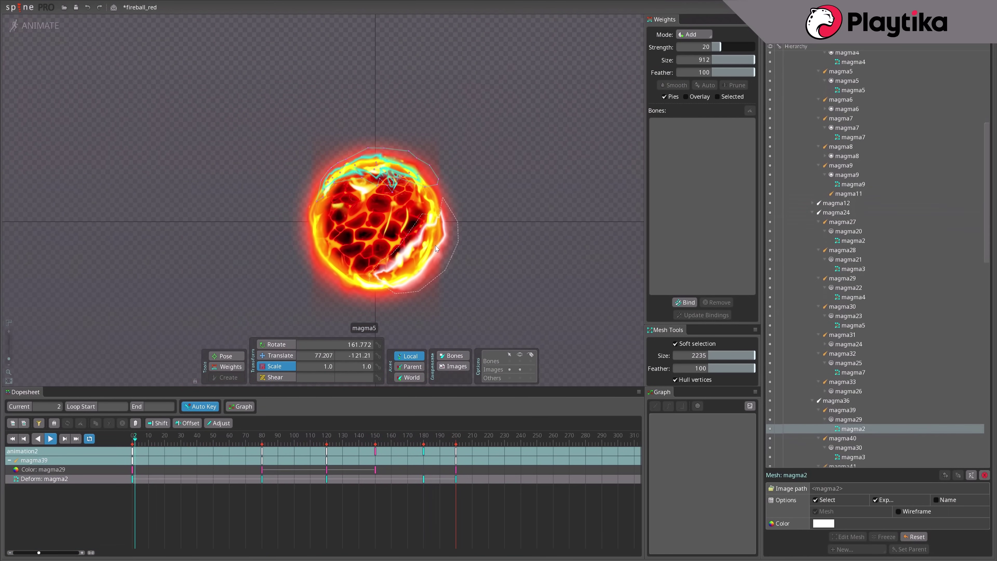
Add the magma5 mesh and two magma6 meshes to the magma2 selection during playback to examine the flame pieces' movement
ctrl+click(435, 244)
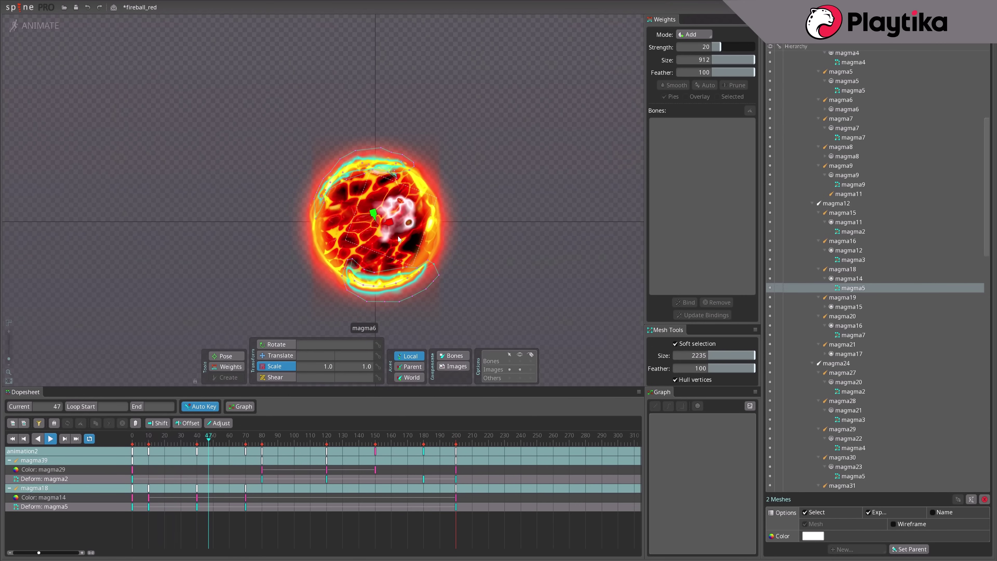
ctrl+click(462, 289)
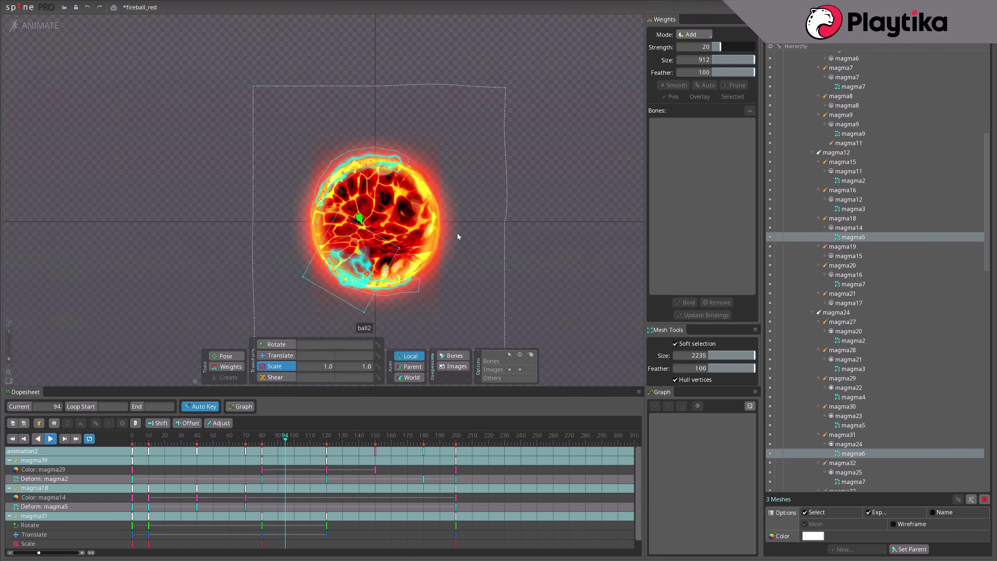
ctrl+click(401, 220)
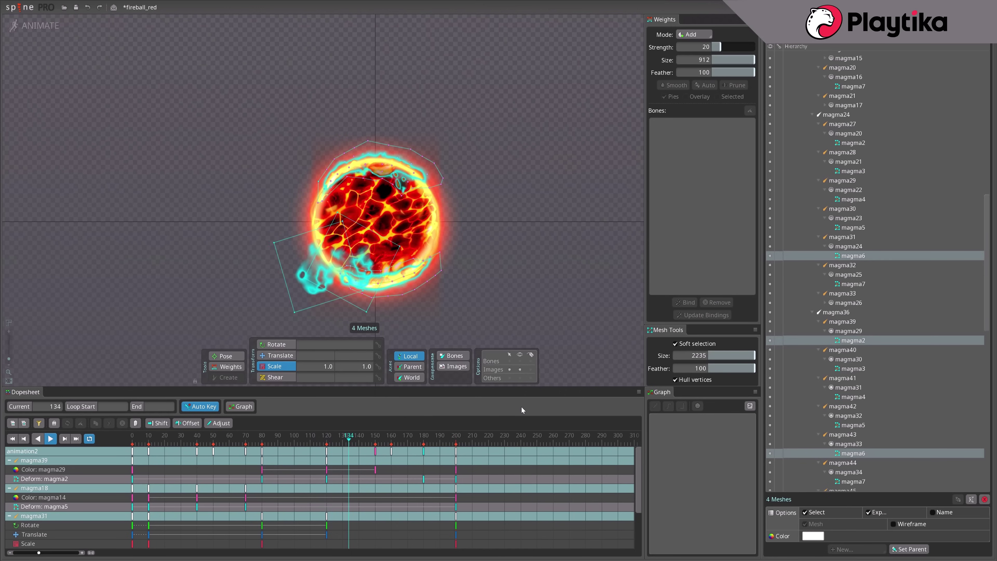
Add another magma6 mesh plus the magma3 and magma7 meshes to the selection during playback to examine their movement, and clear the selection
ctrl+click(402, 206)
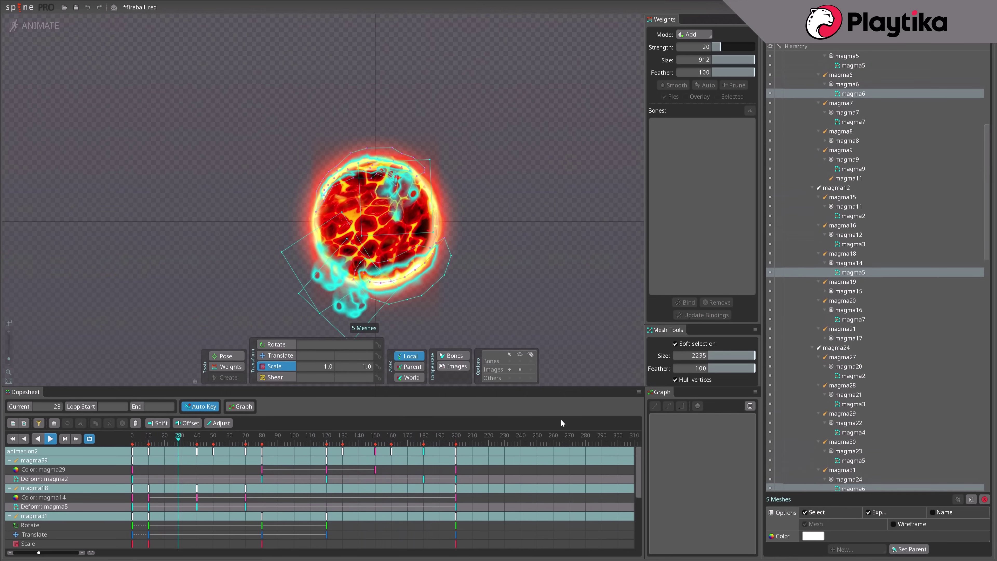
ctrl+click(434, 208)
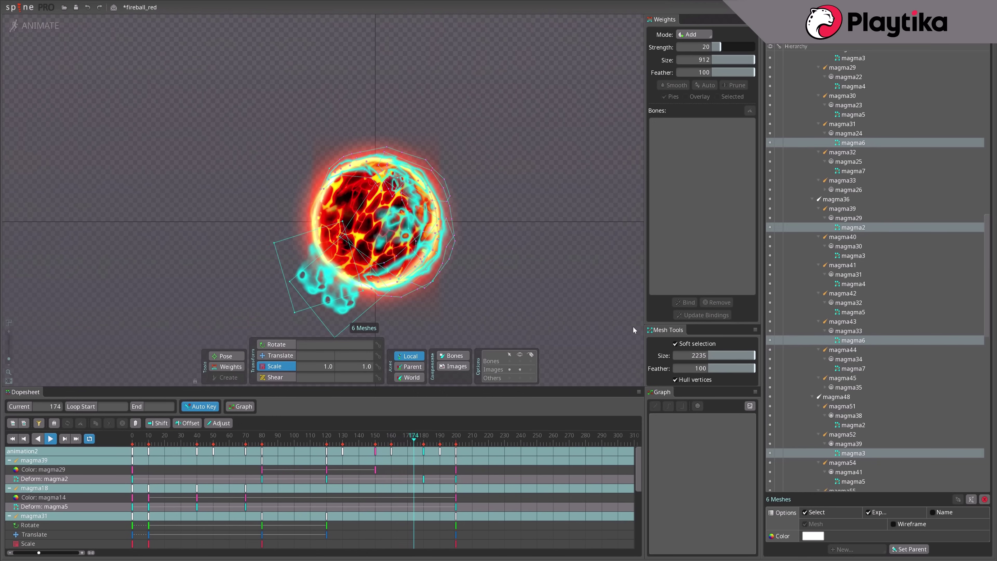
ctrl+click(336, 222)
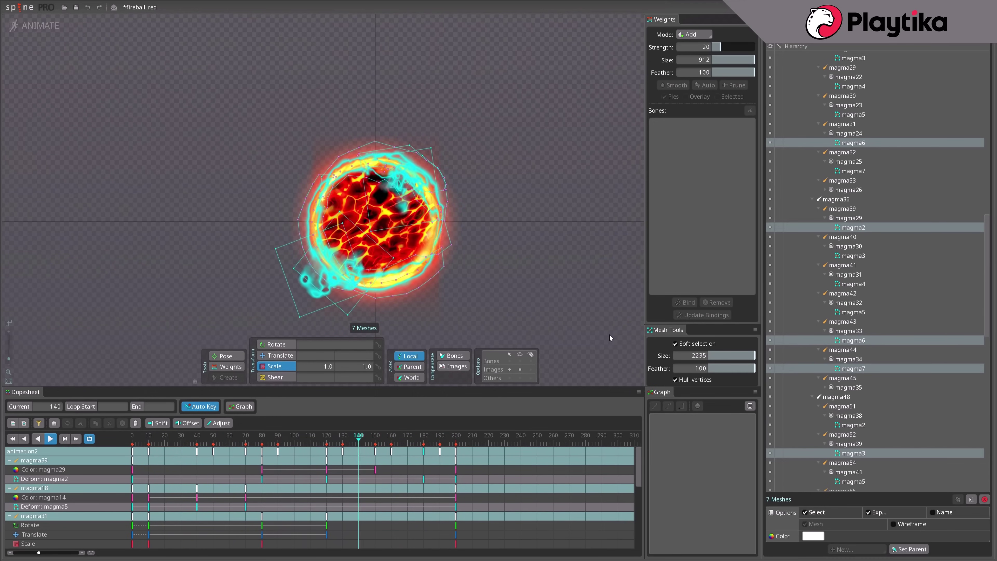
scroll(392, 317, up, 2)
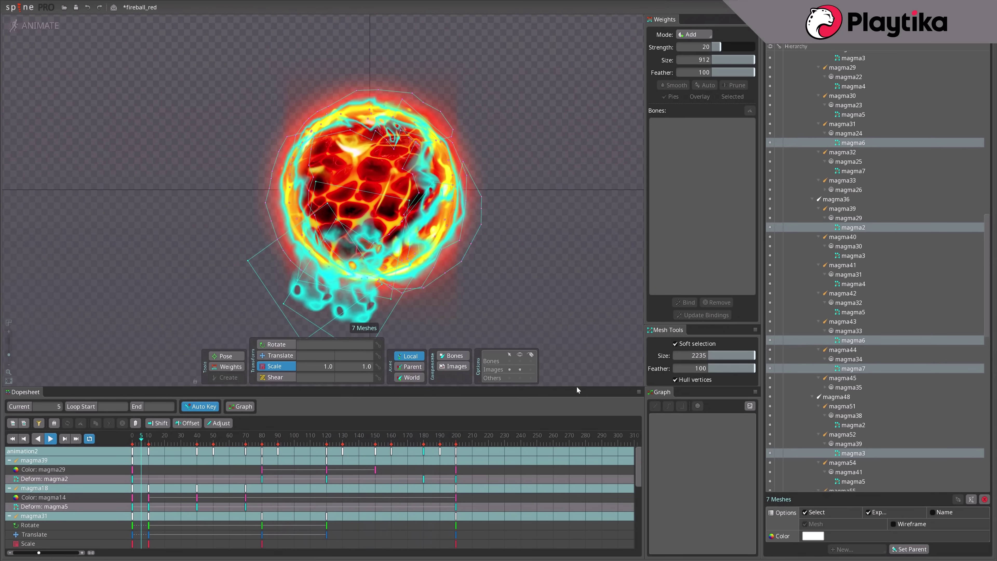
key(space)
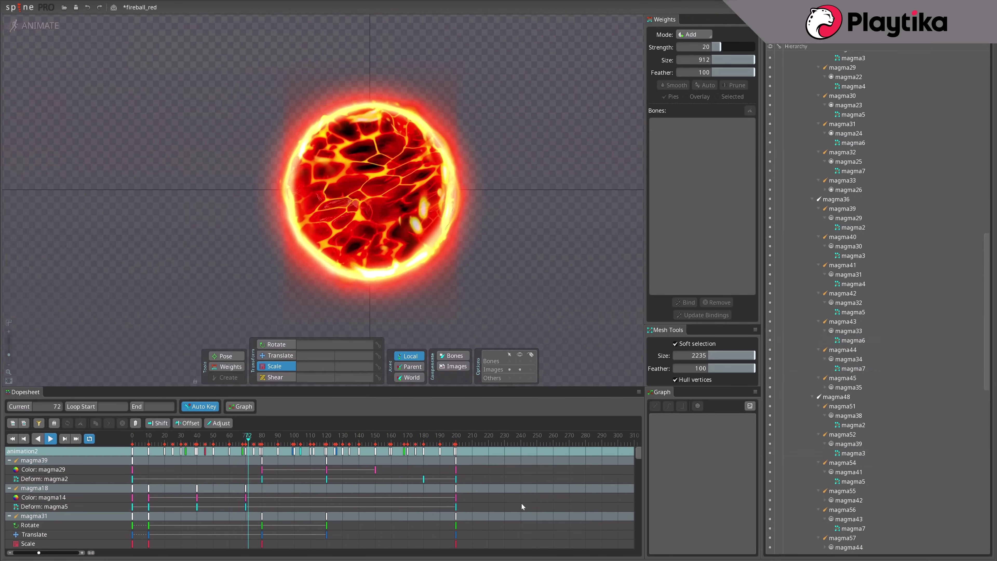
Make the FINAL slot visible to preview the looping fireball against the slot-game background
scroll(279, 39, down, 2)
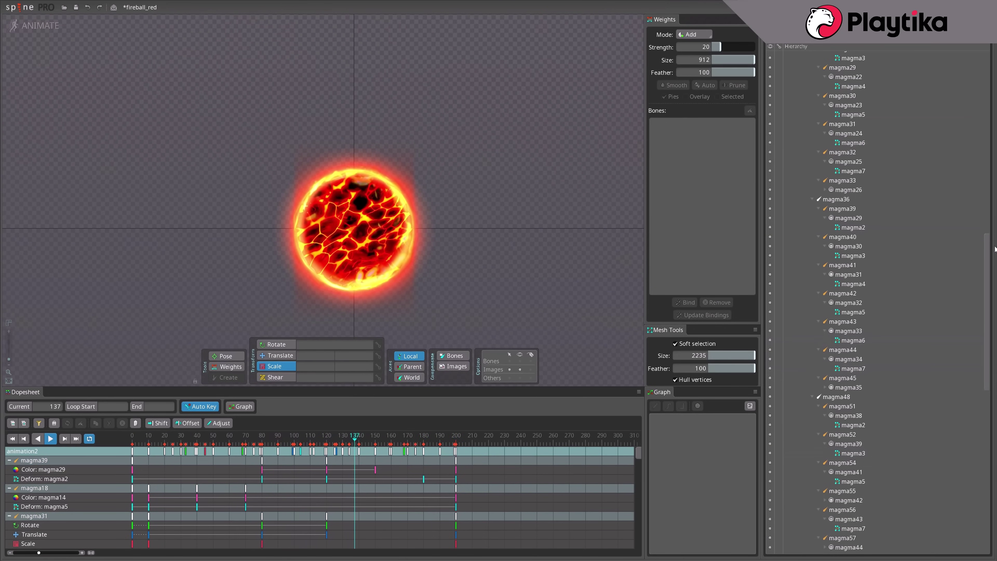
drag(988, 248, 996, 119)
scroll(852, 157, up, 6)
click(771, 75)
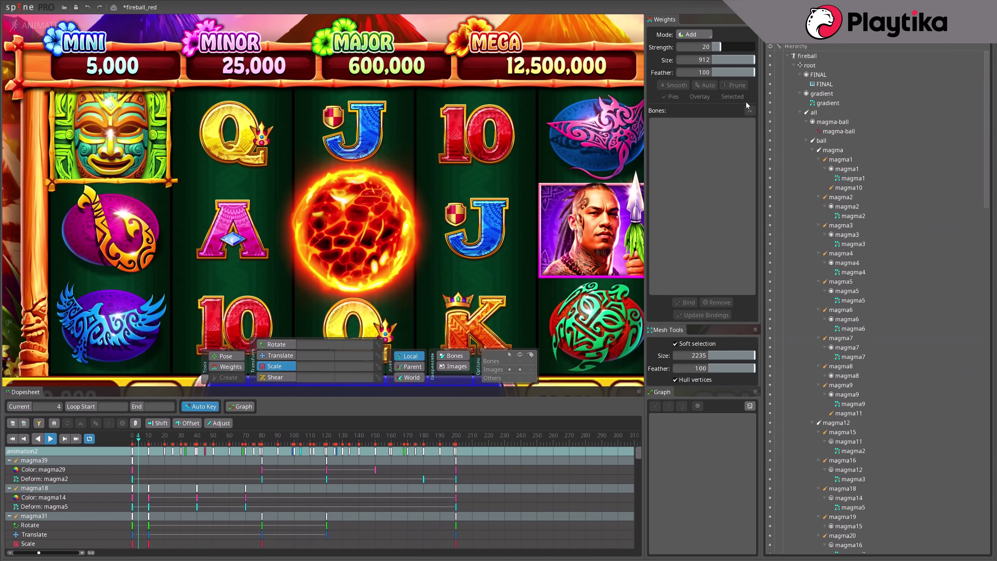
drag(526, 288, 508, 257)
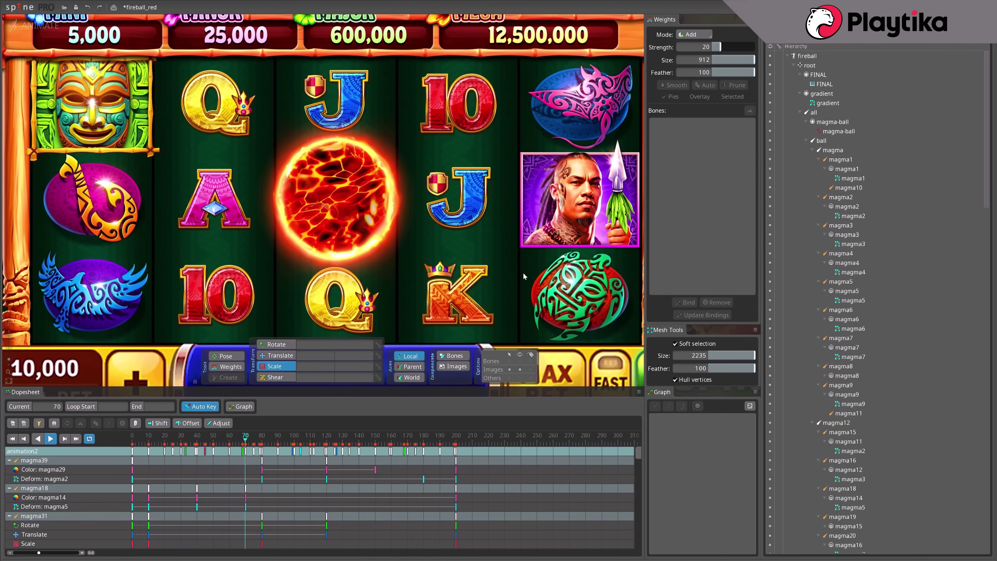